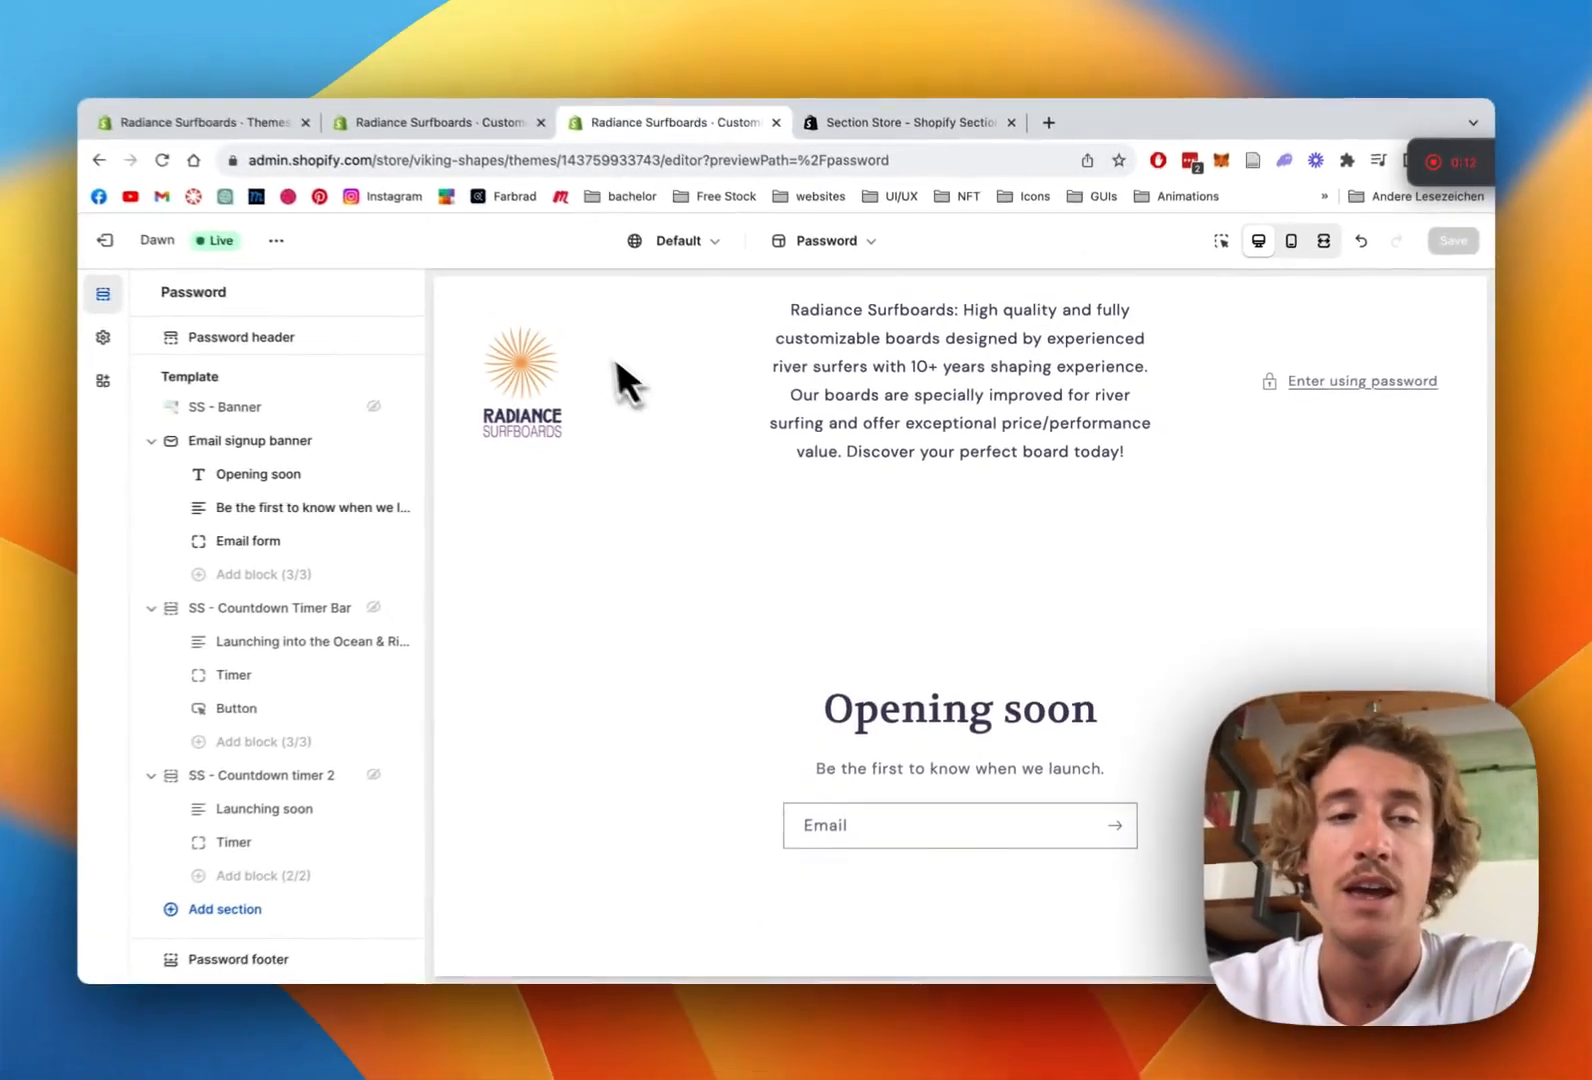
# Look over the finished password page with its countdown bar, and read the Section Store: Theme sections listing in the Shopify App Store
pyautogui.click(511, 143)
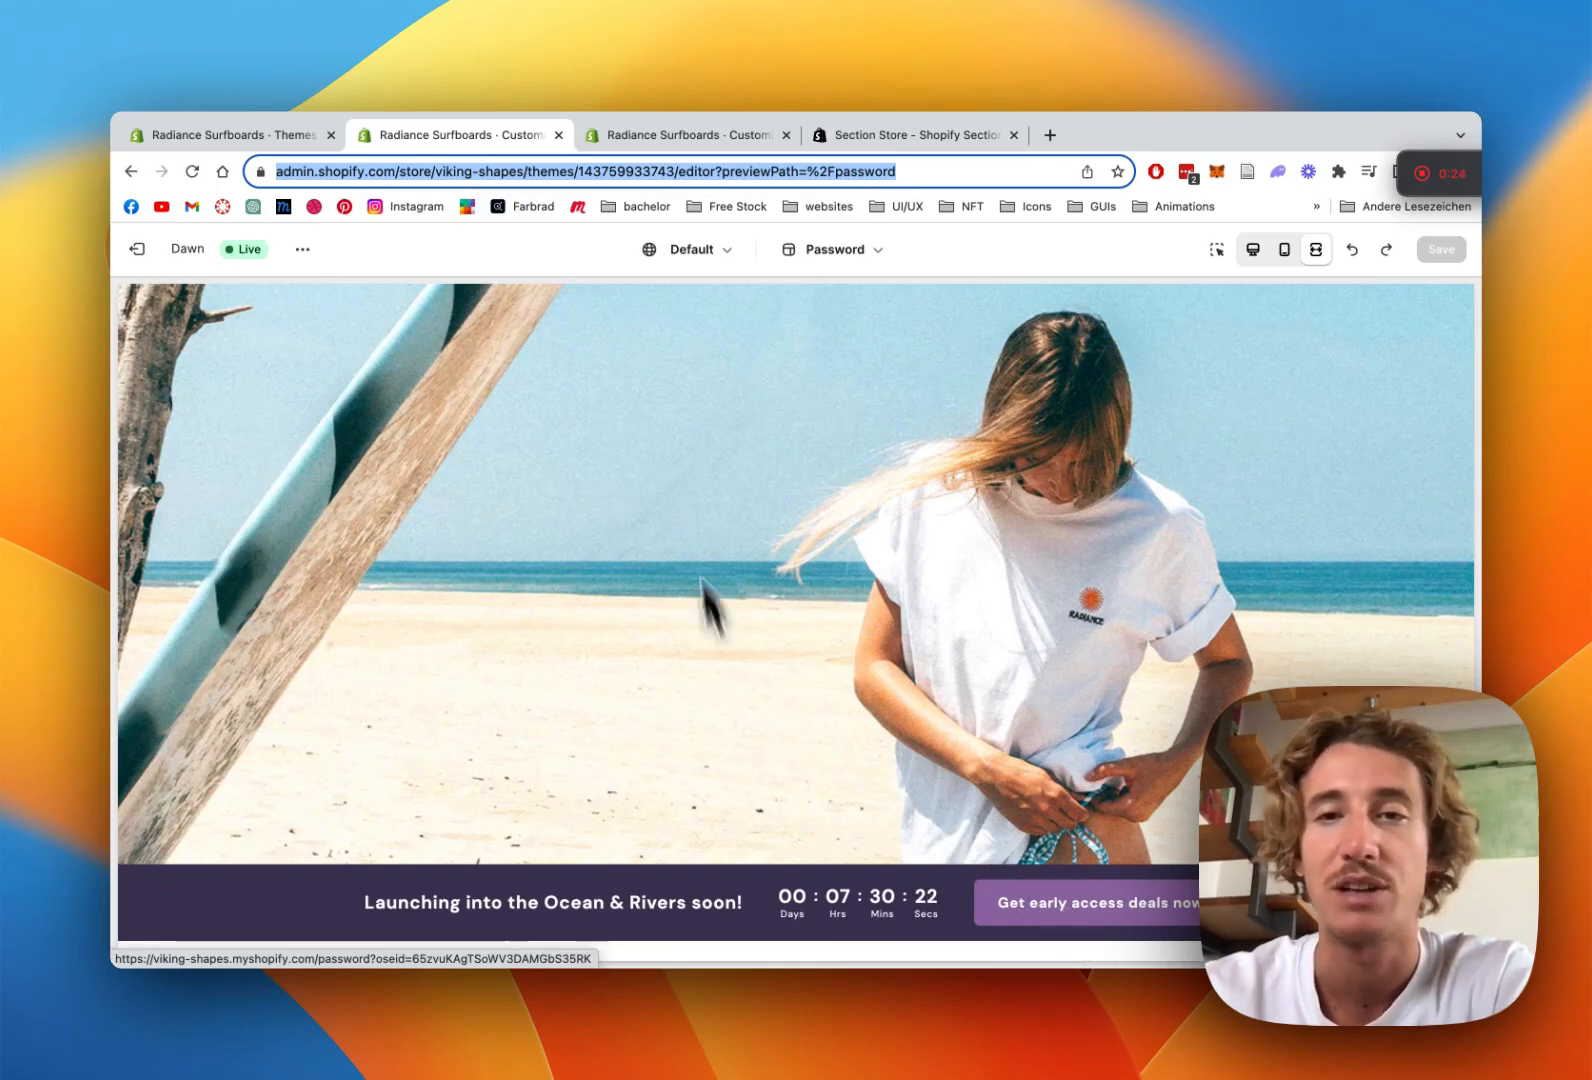
pyautogui.click(916, 138)
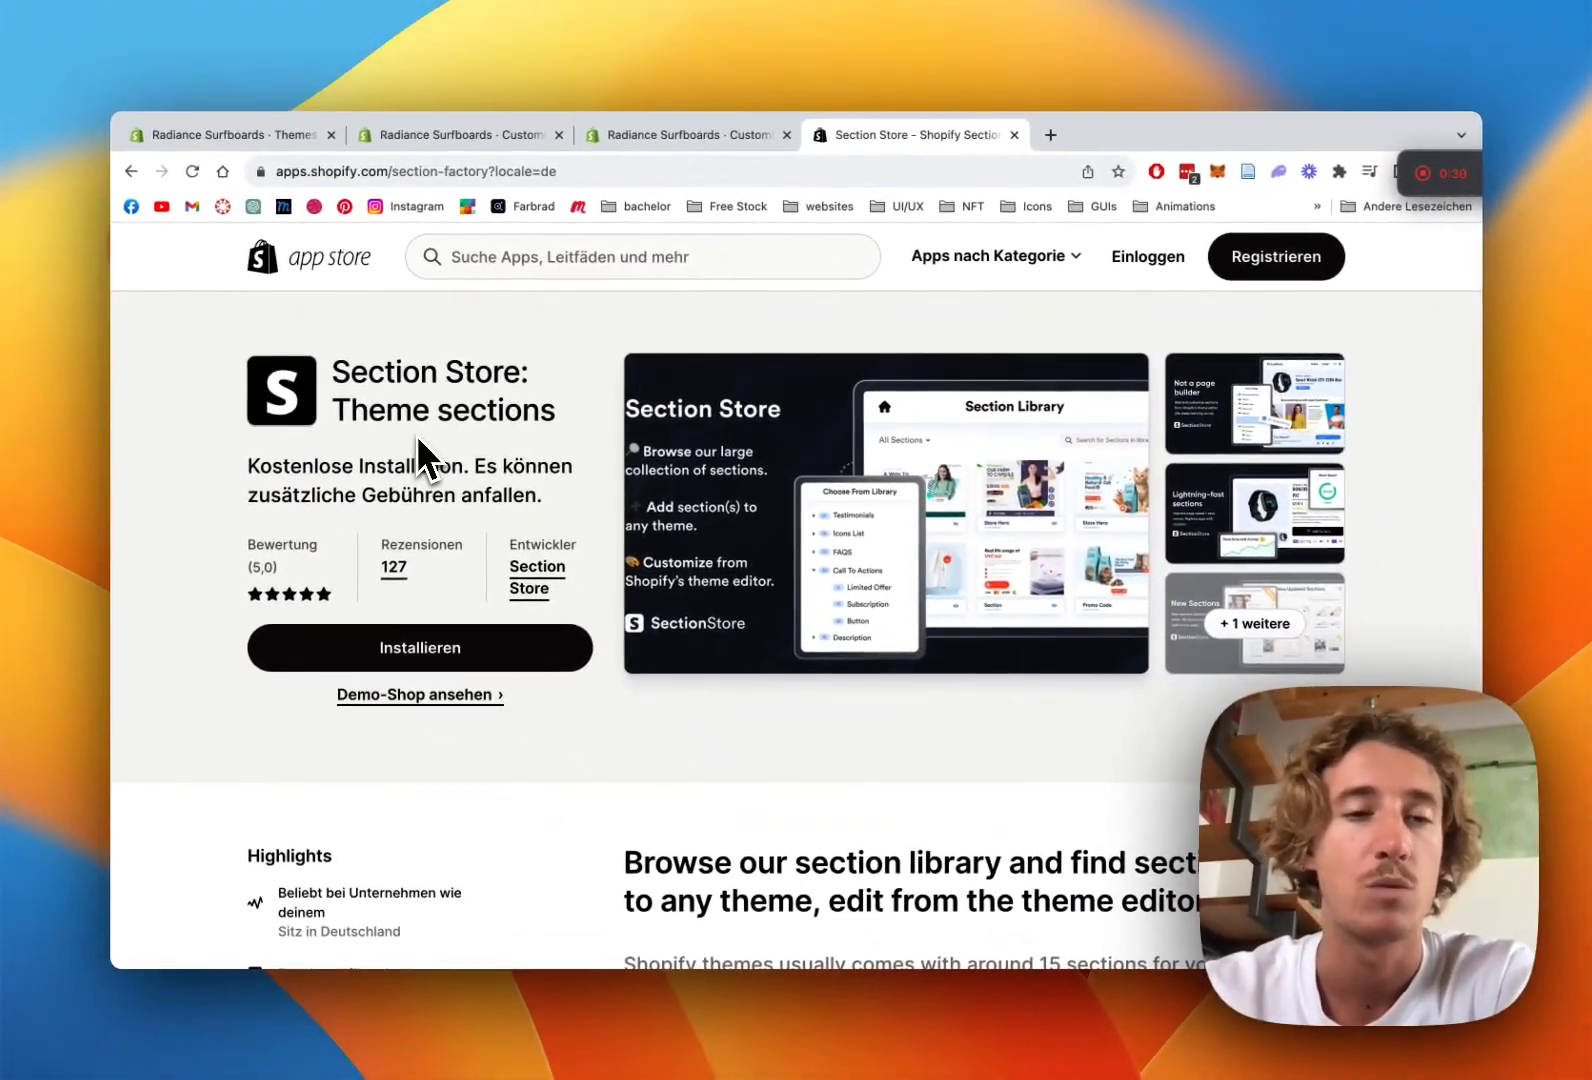
pyautogui.scroll(-3, 597, 533)
pyautogui.scroll(3, 604, 540)
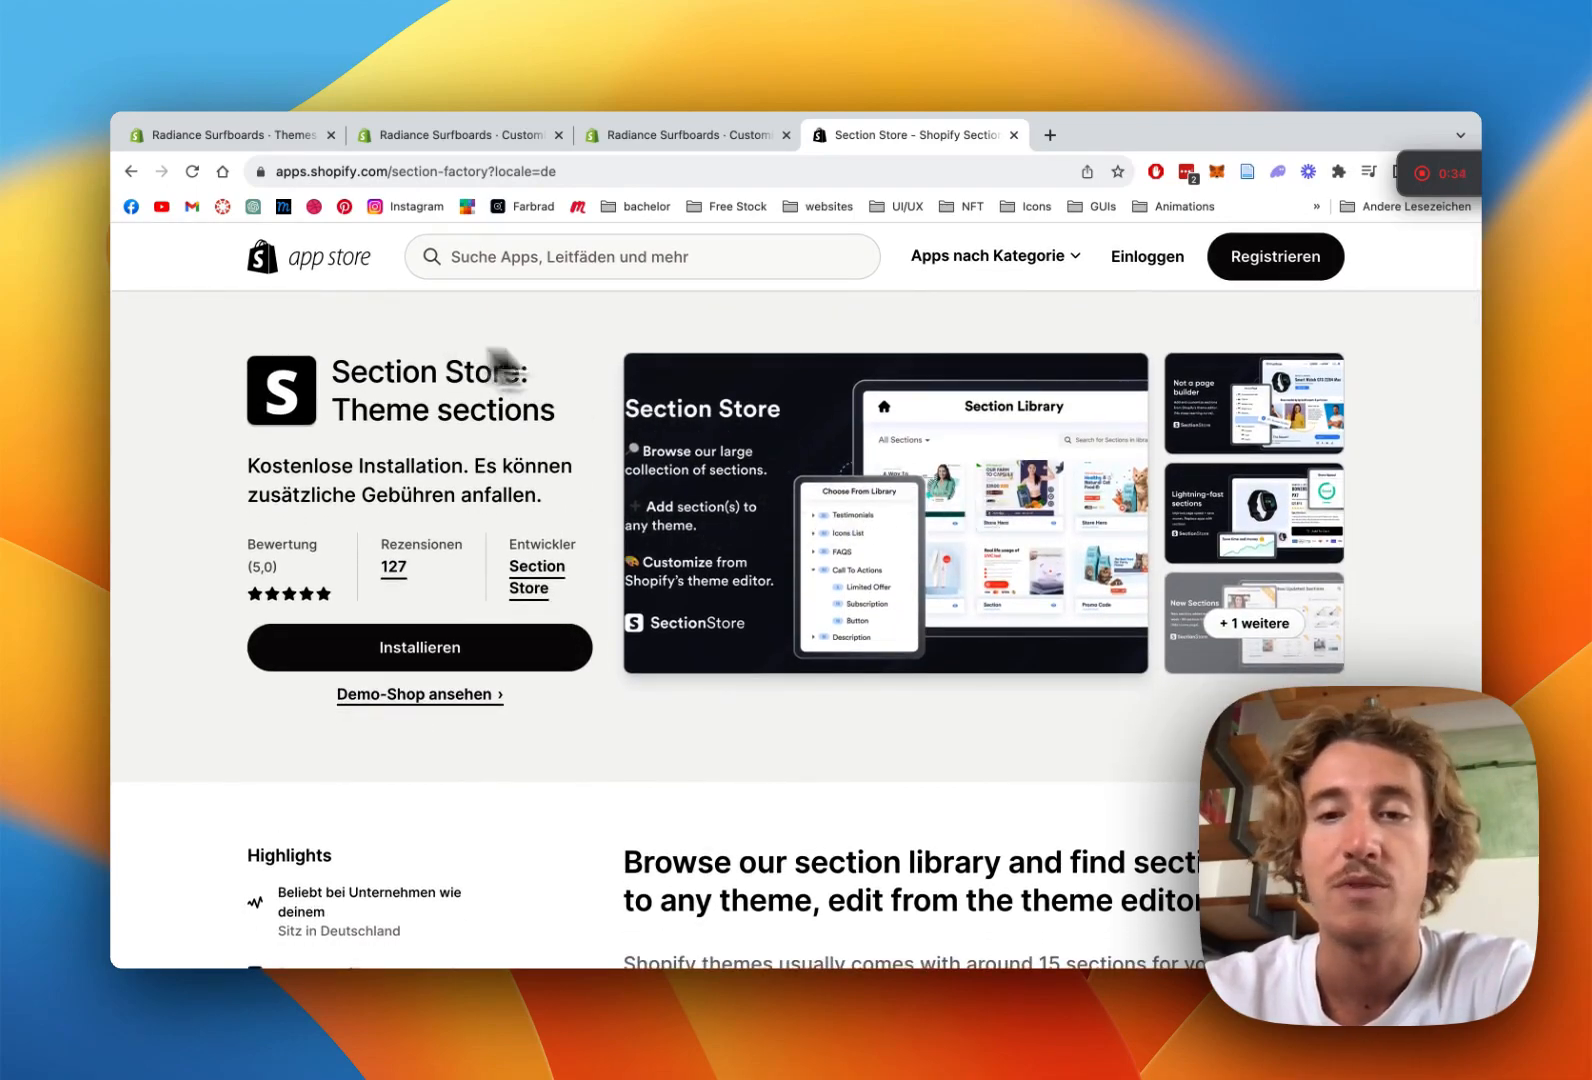
pyautogui.scroll(-3, 822, 400)
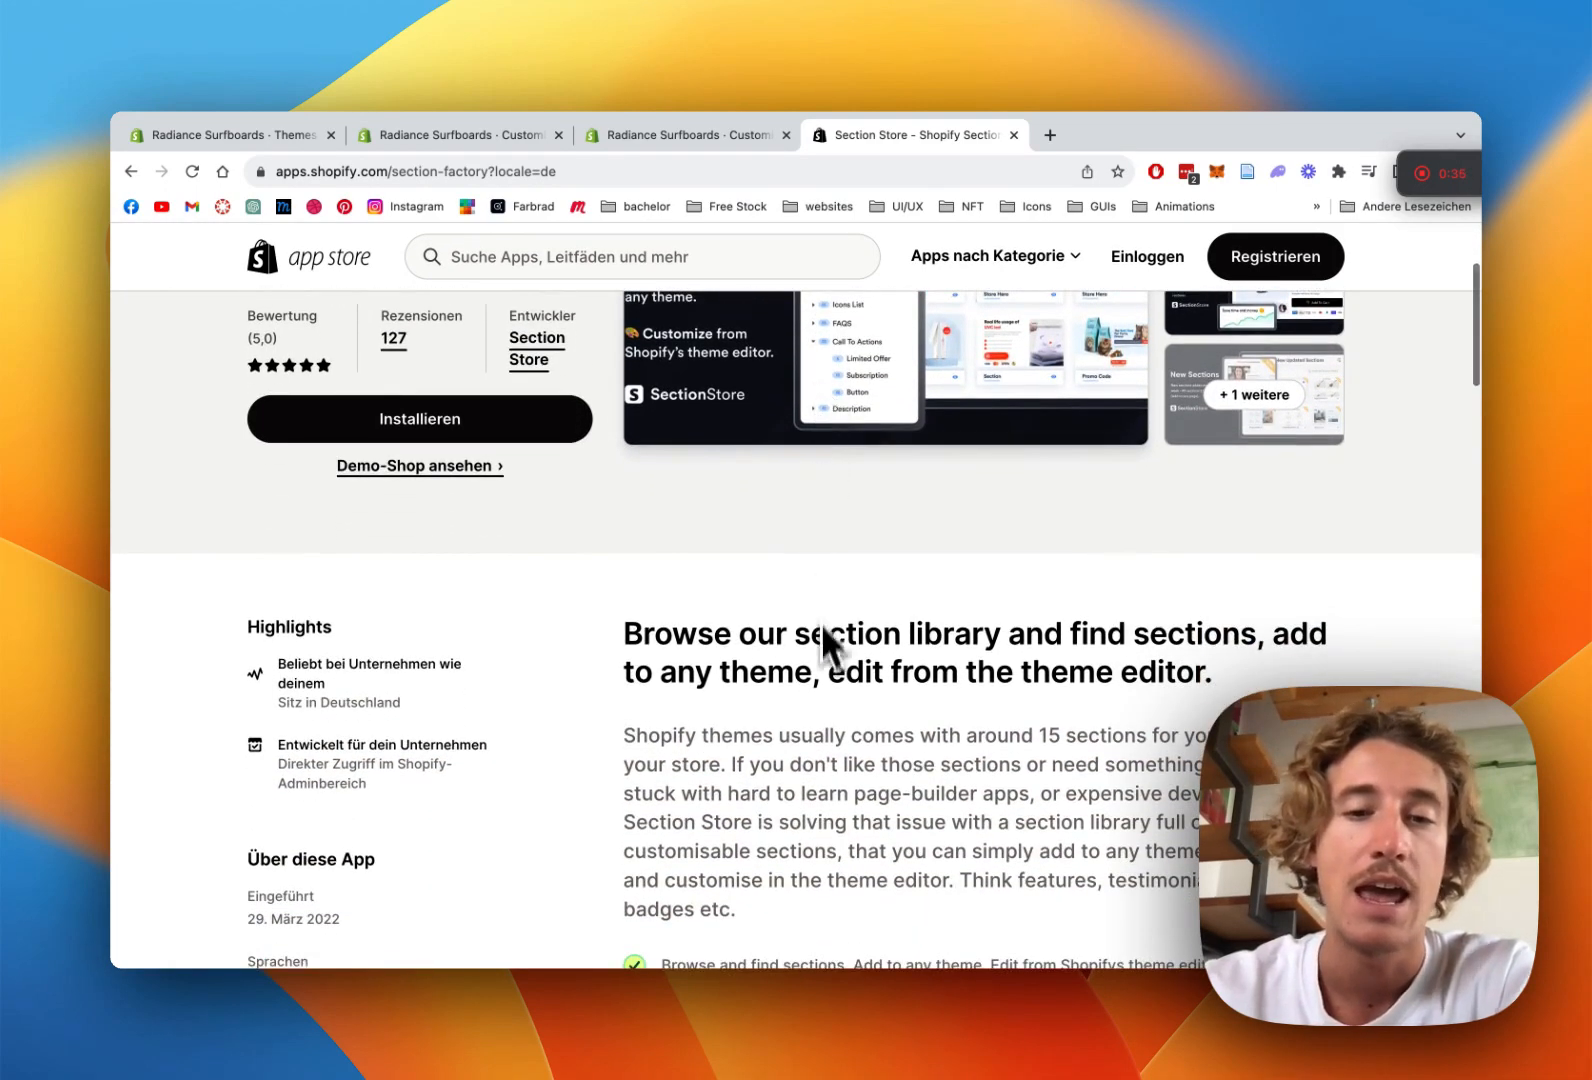
pyautogui.scroll(-3, 821, 617)
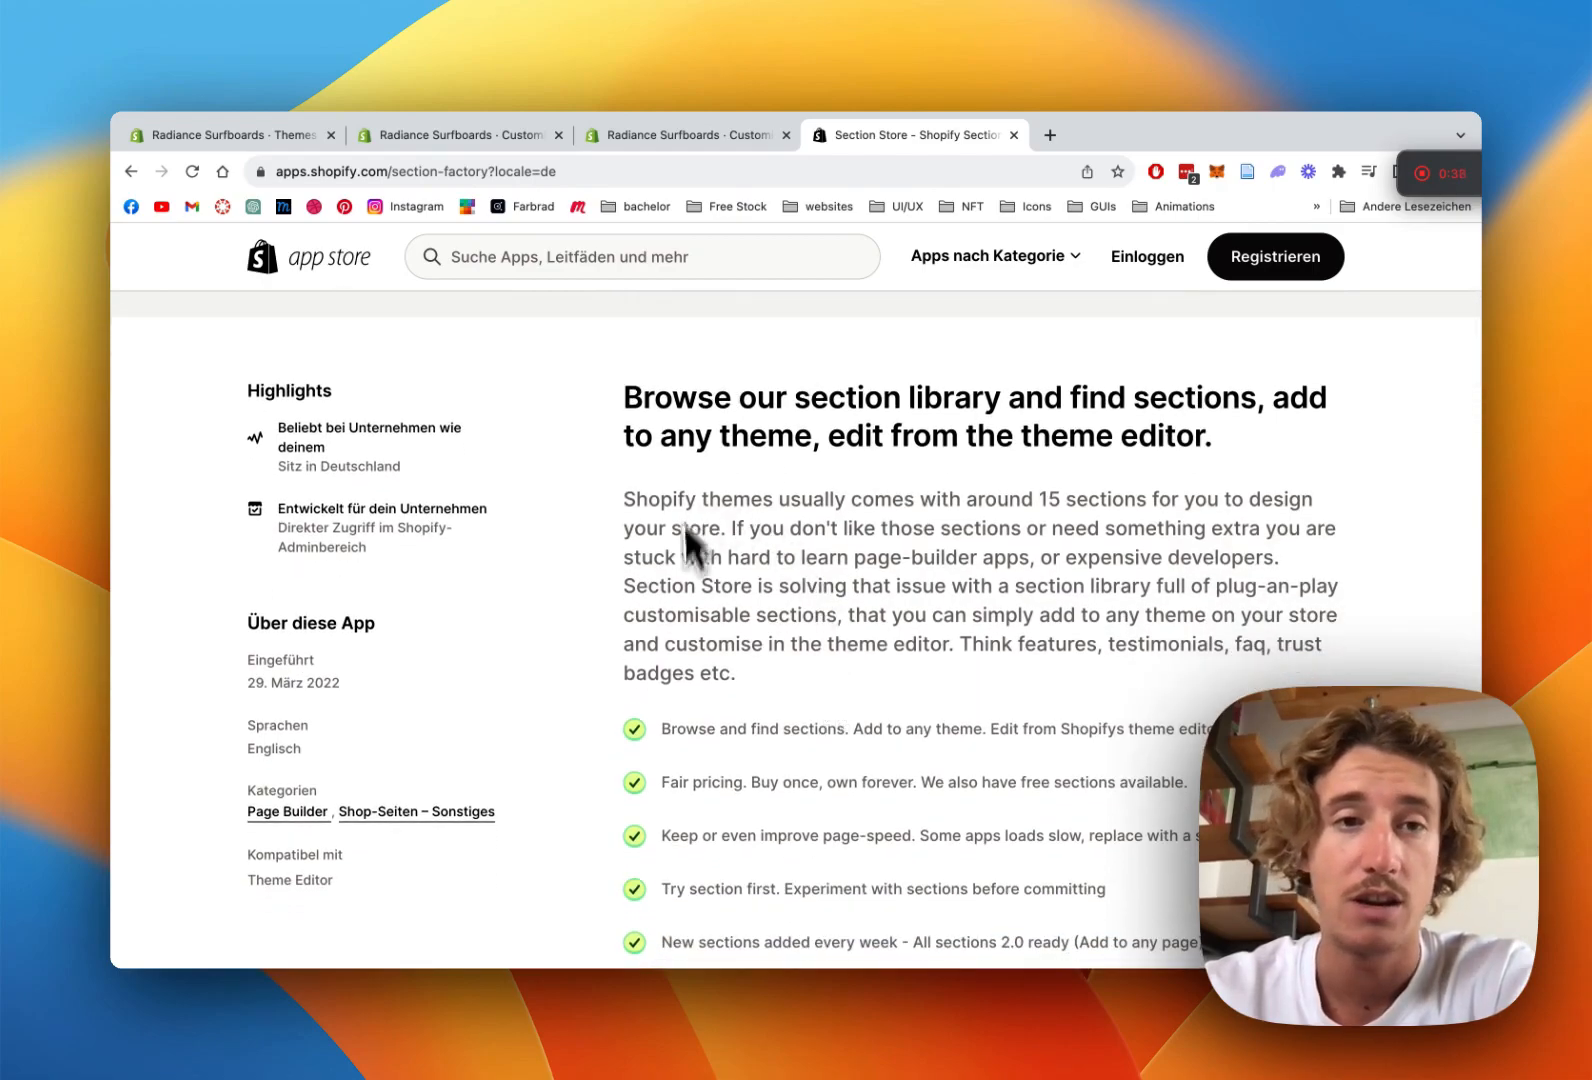
pyautogui.scroll(-2, 824, 639)
pyautogui.scroll(1, 832, 622)
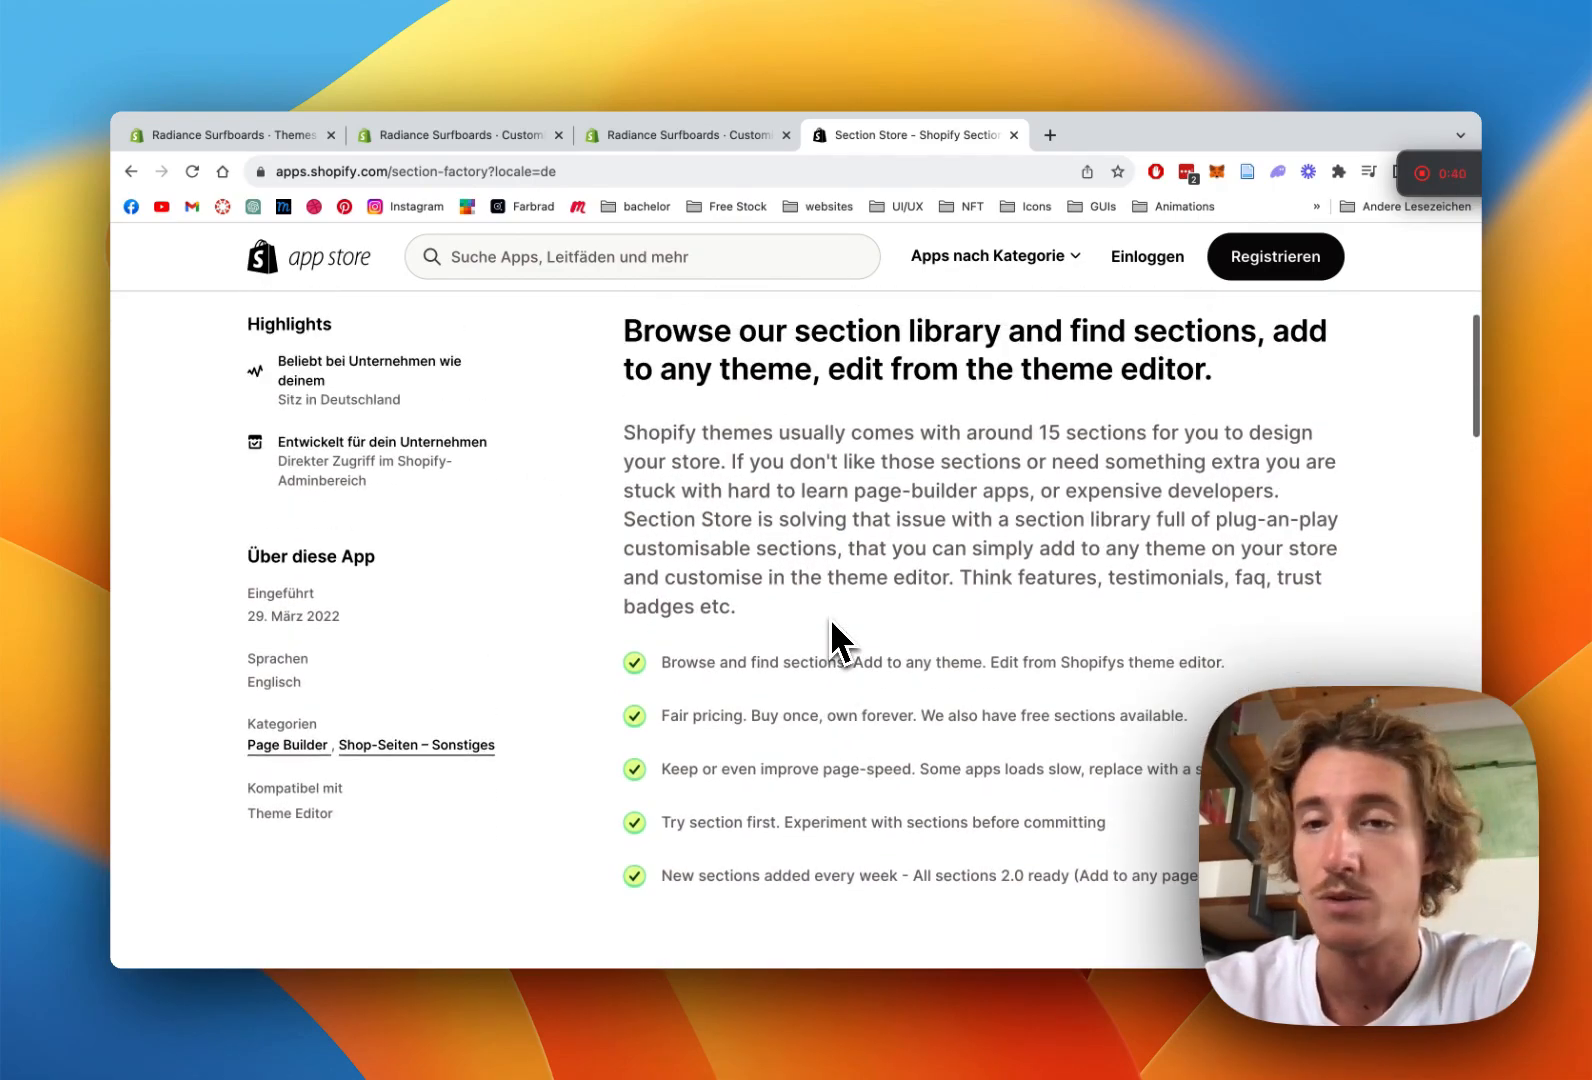
pyautogui.scroll(6, 830, 618)
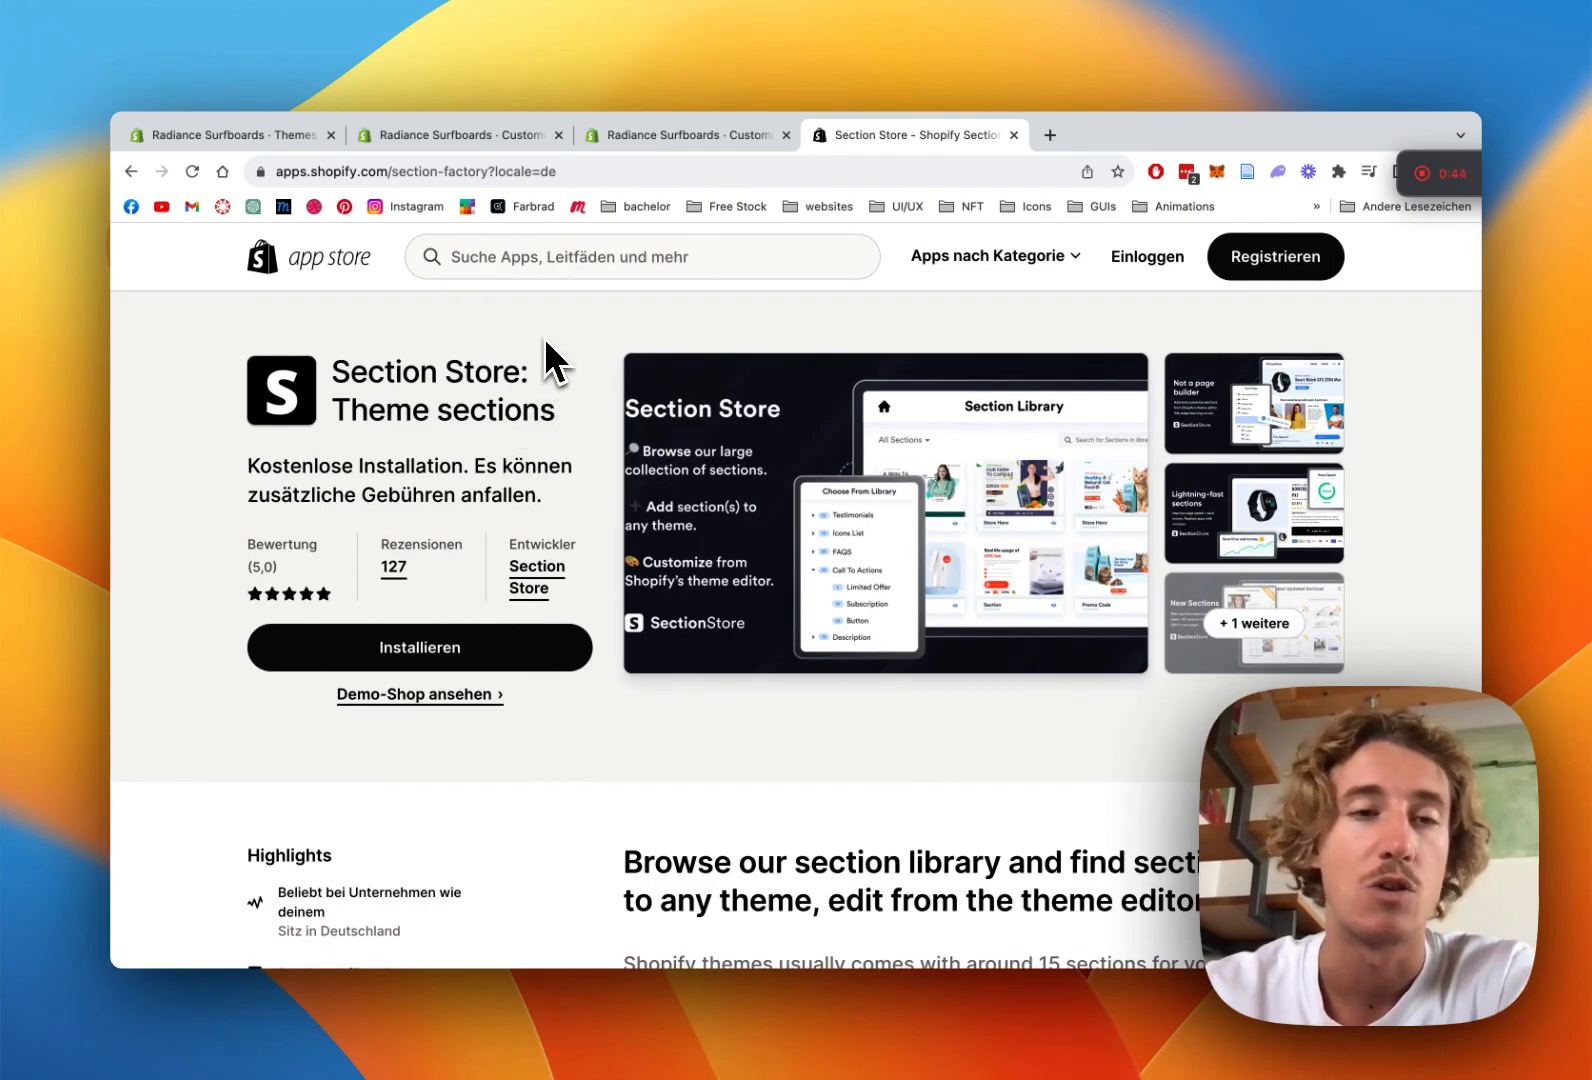
# Open the installed Section Store app from the store's admin
pyautogui.click(246, 134)
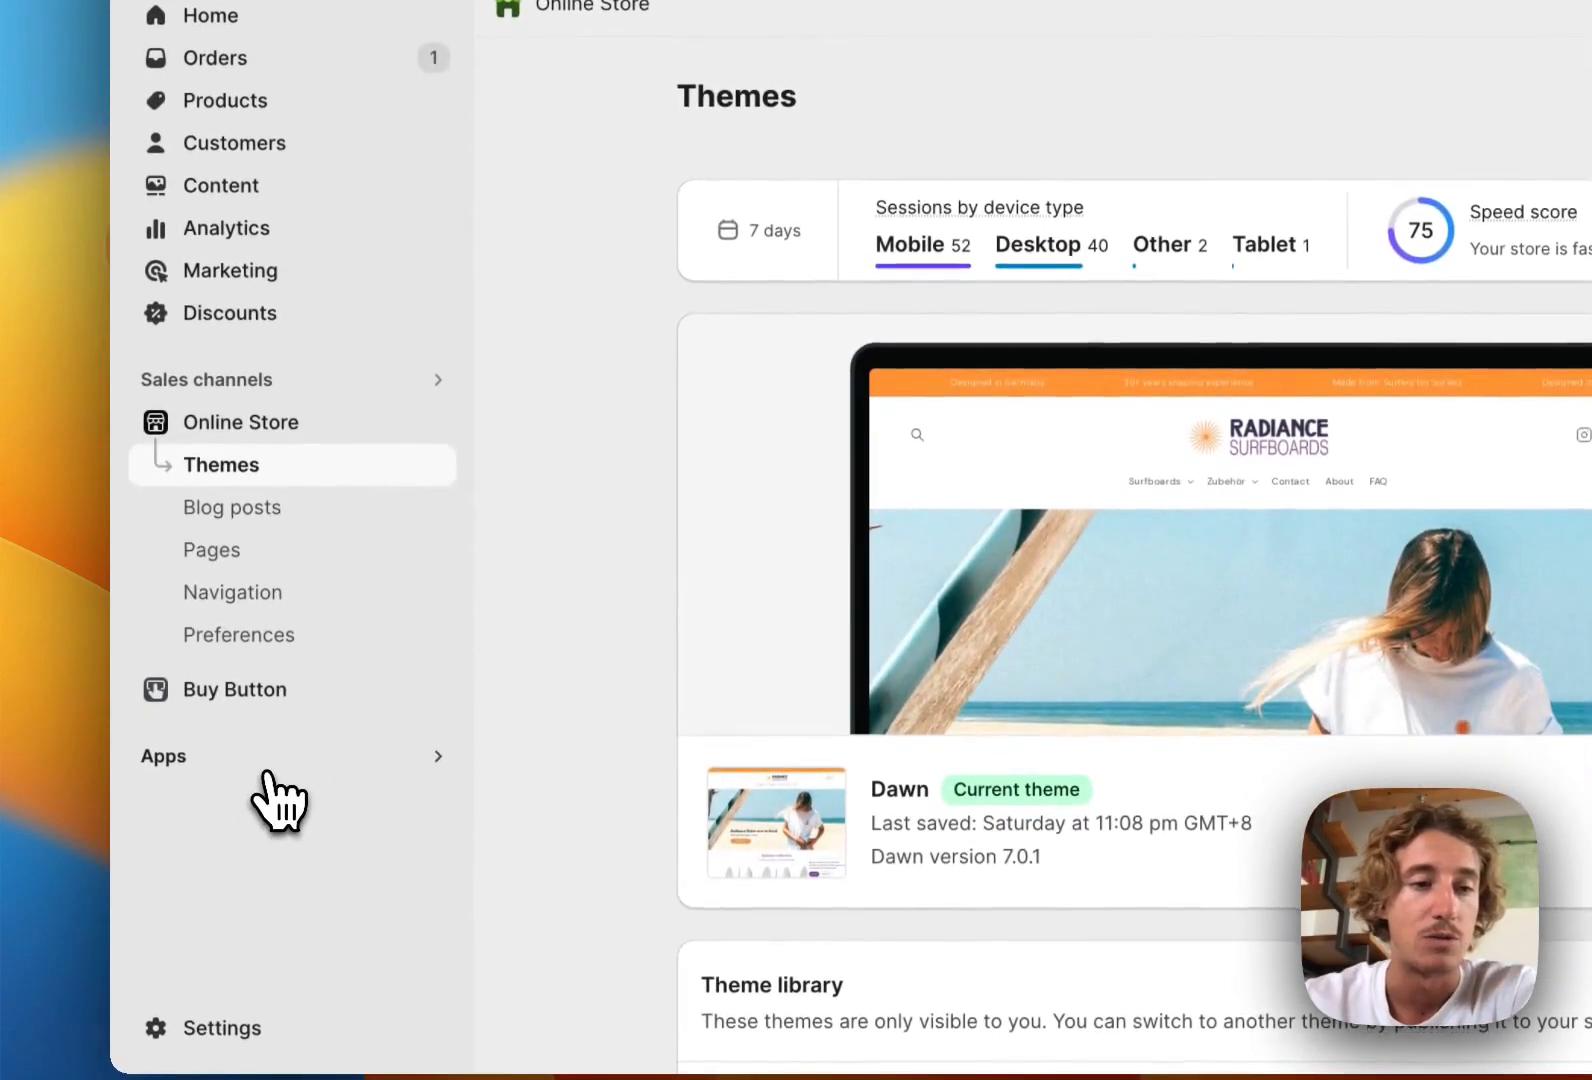
pyautogui.click(163, 827)
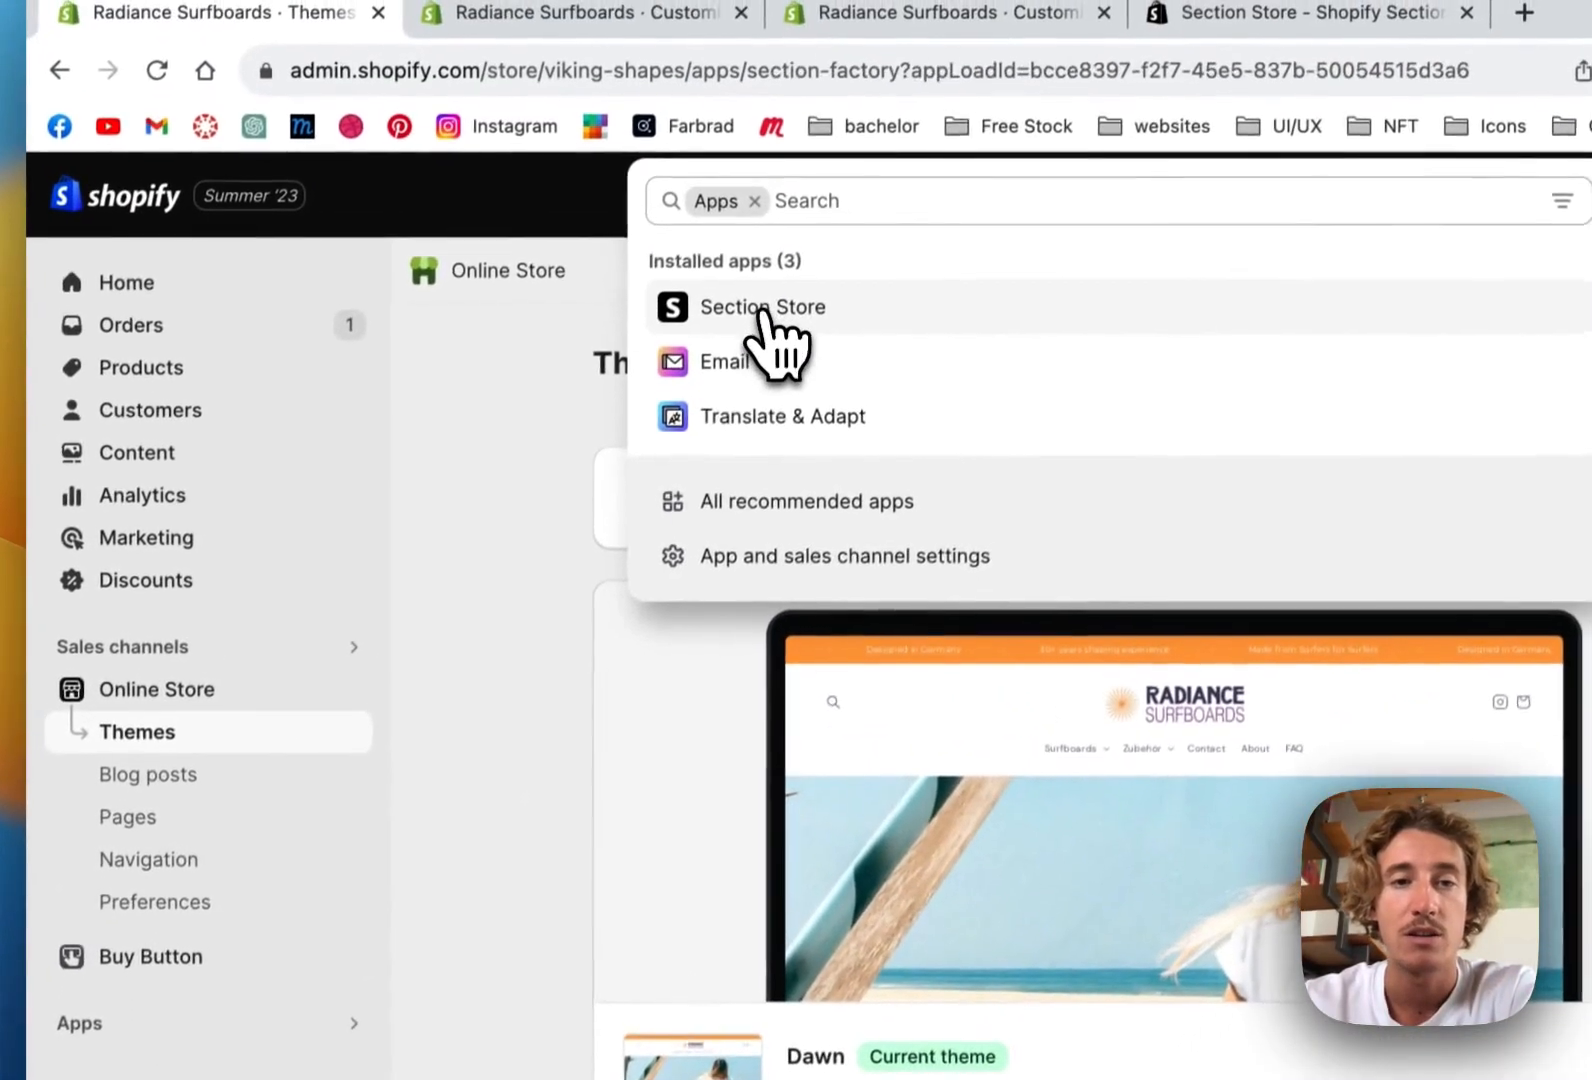
pyautogui.click(780, 220)
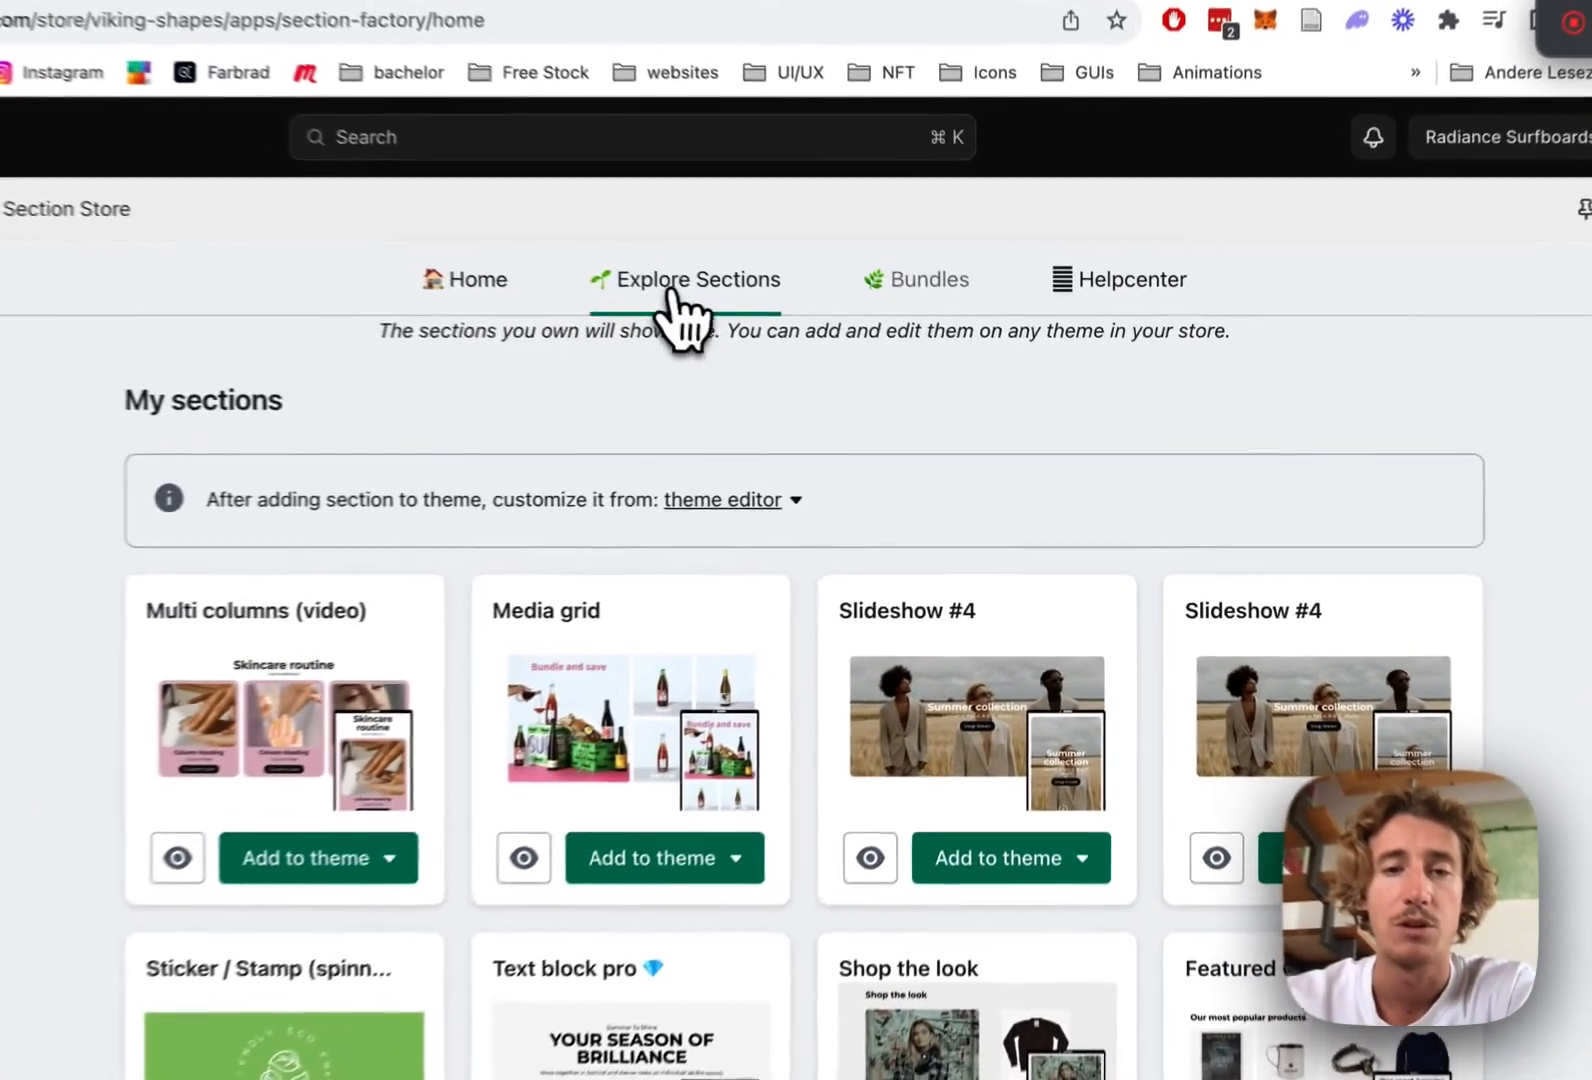
# Search the Section Store library for "count" and open the Countdown timer bar section
pyautogui.click(824, 350)
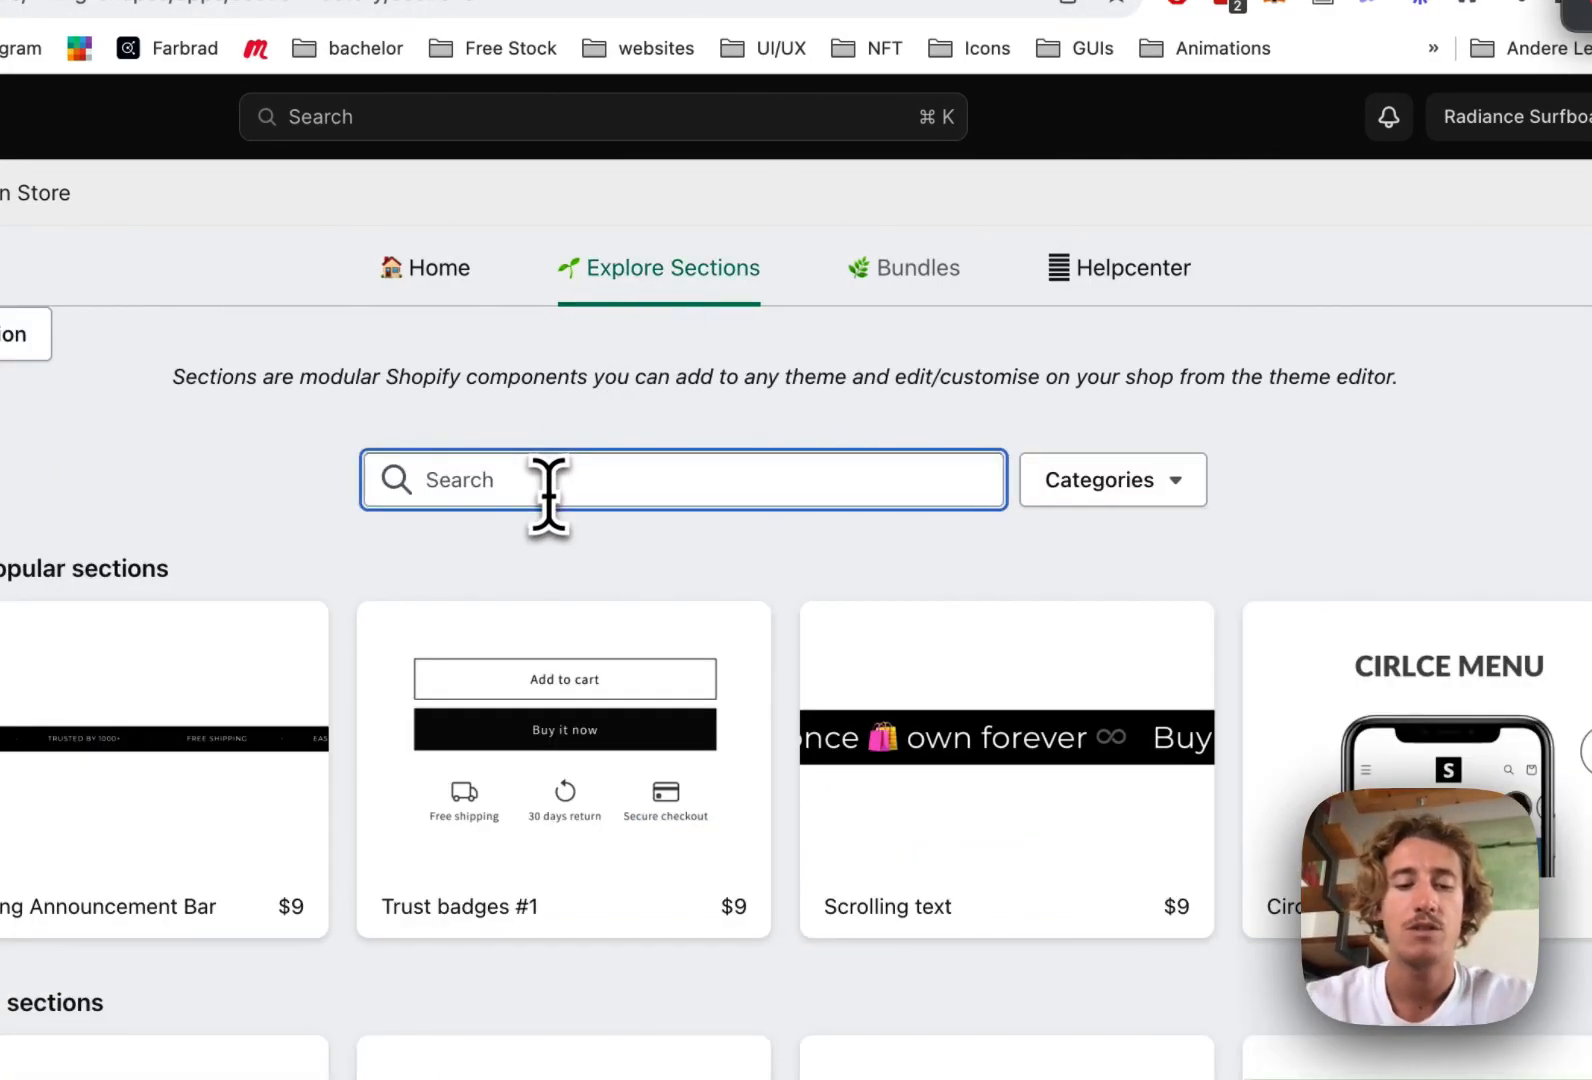
pyautogui.write('count')
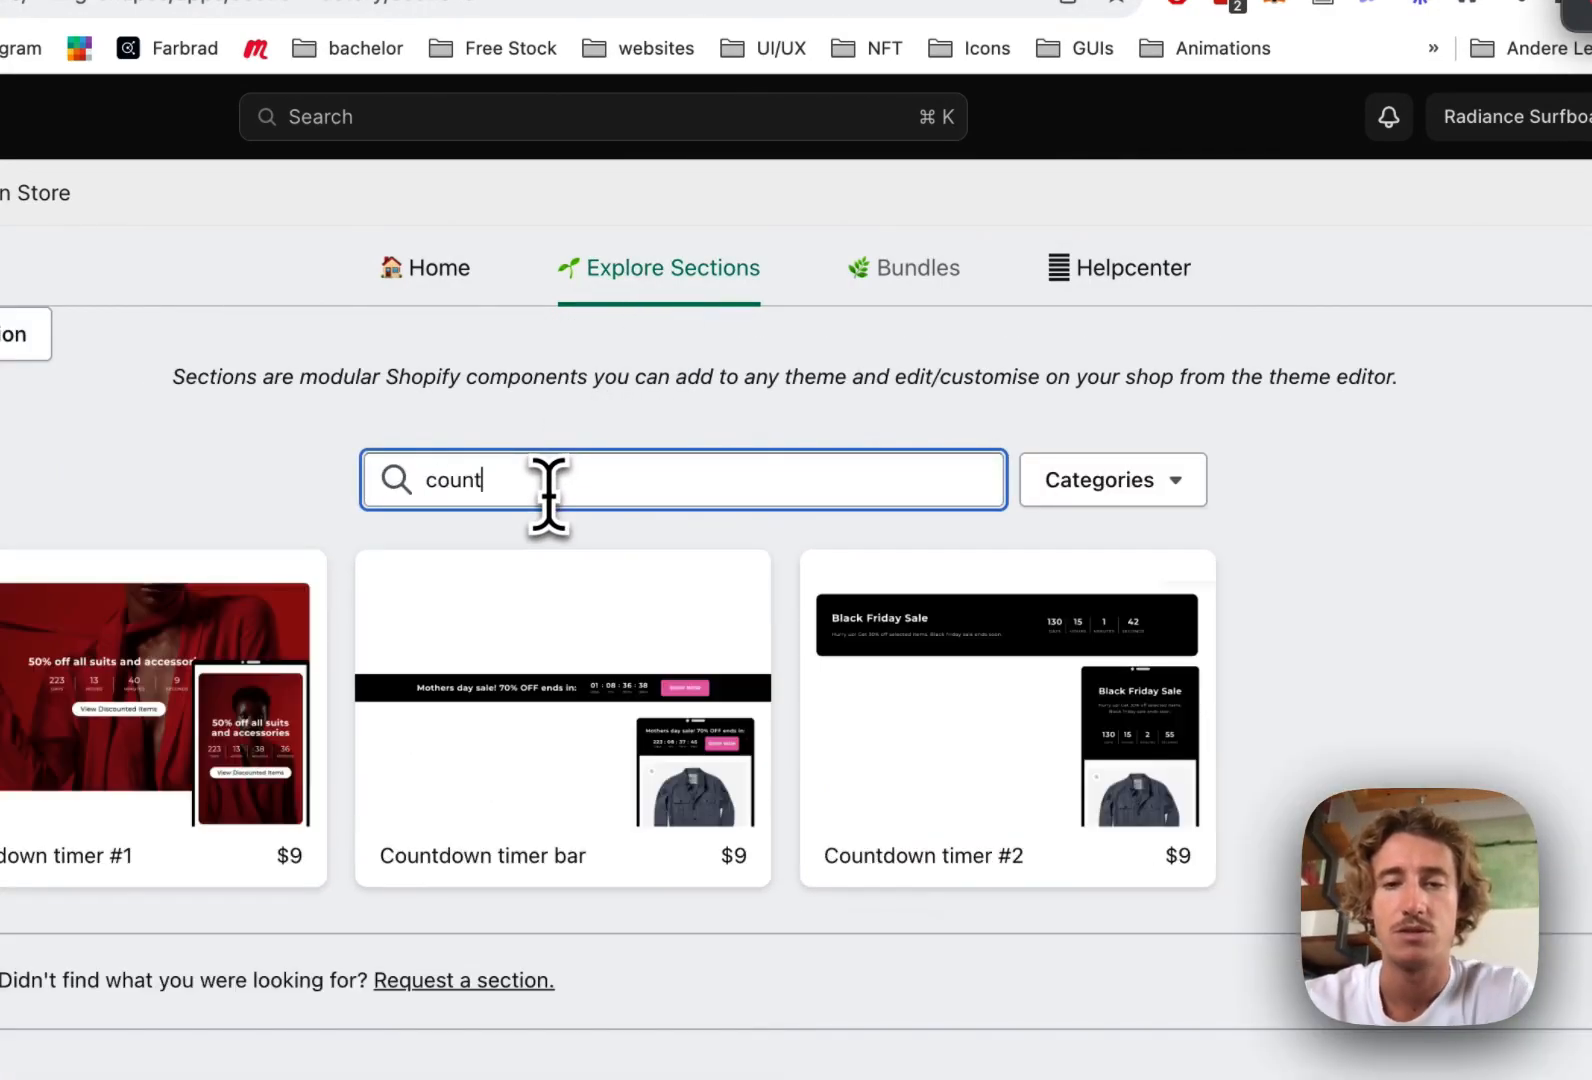
pyautogui.click(563, 830)
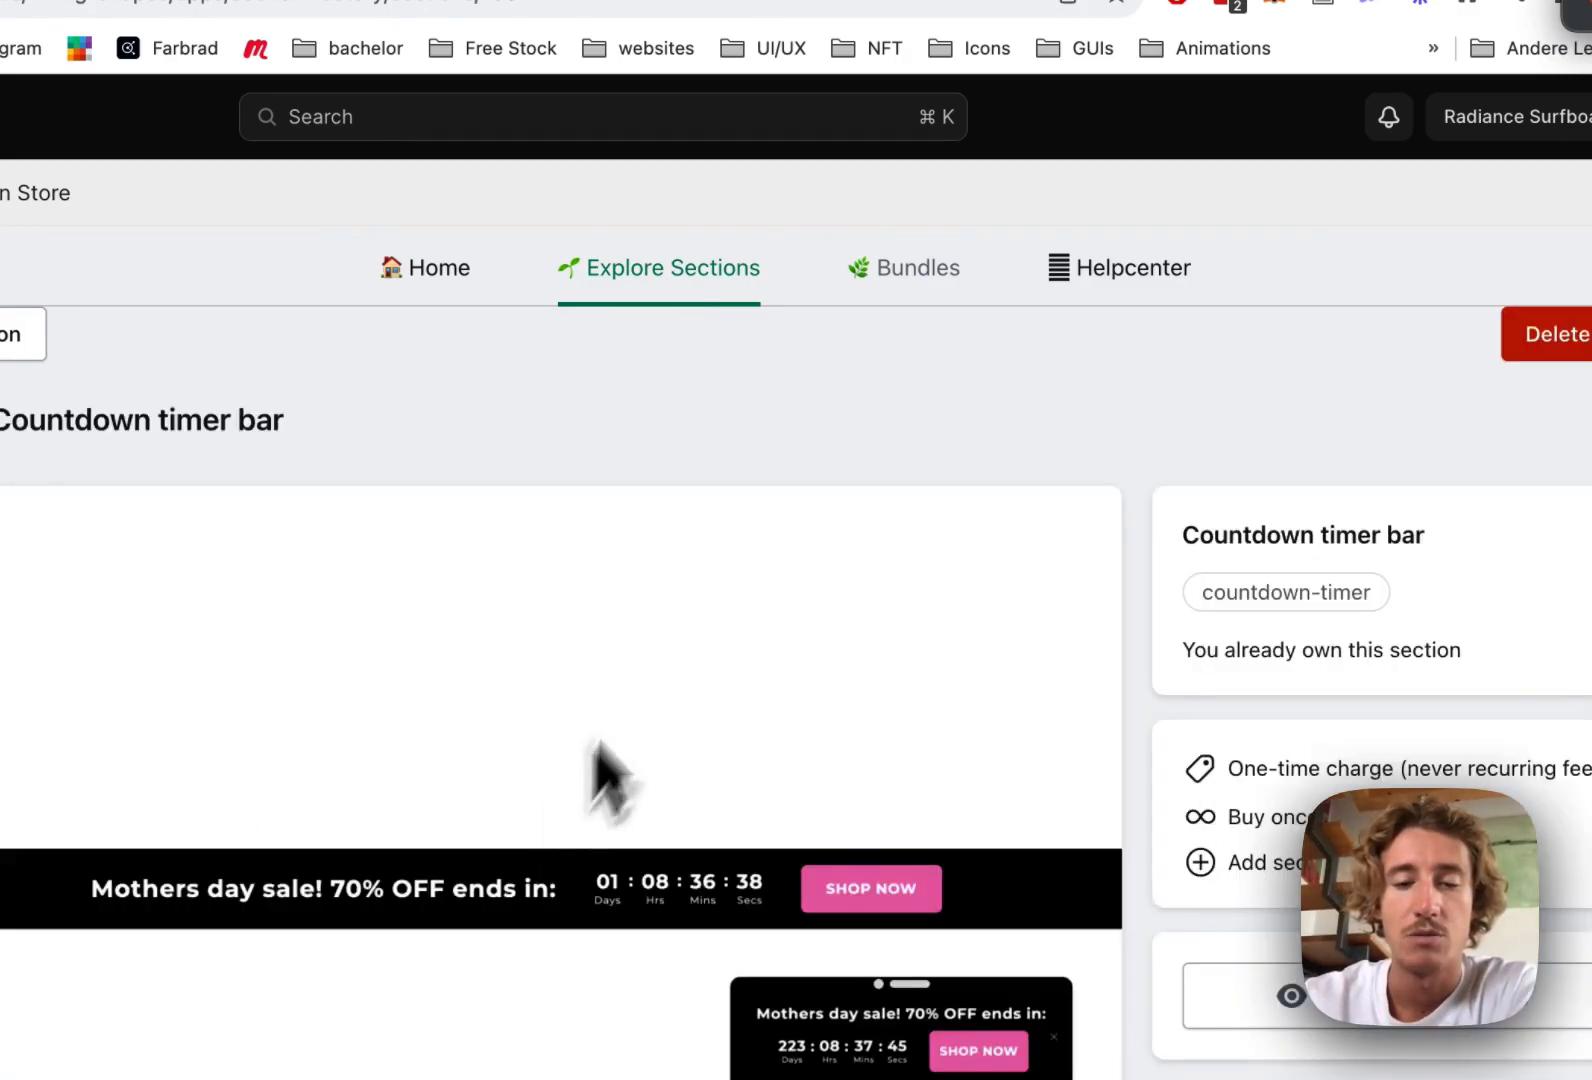
# Examine the Countdown timer bar's preview, price and list of included settings
pyautogui.scroll(-3, 681, 571)
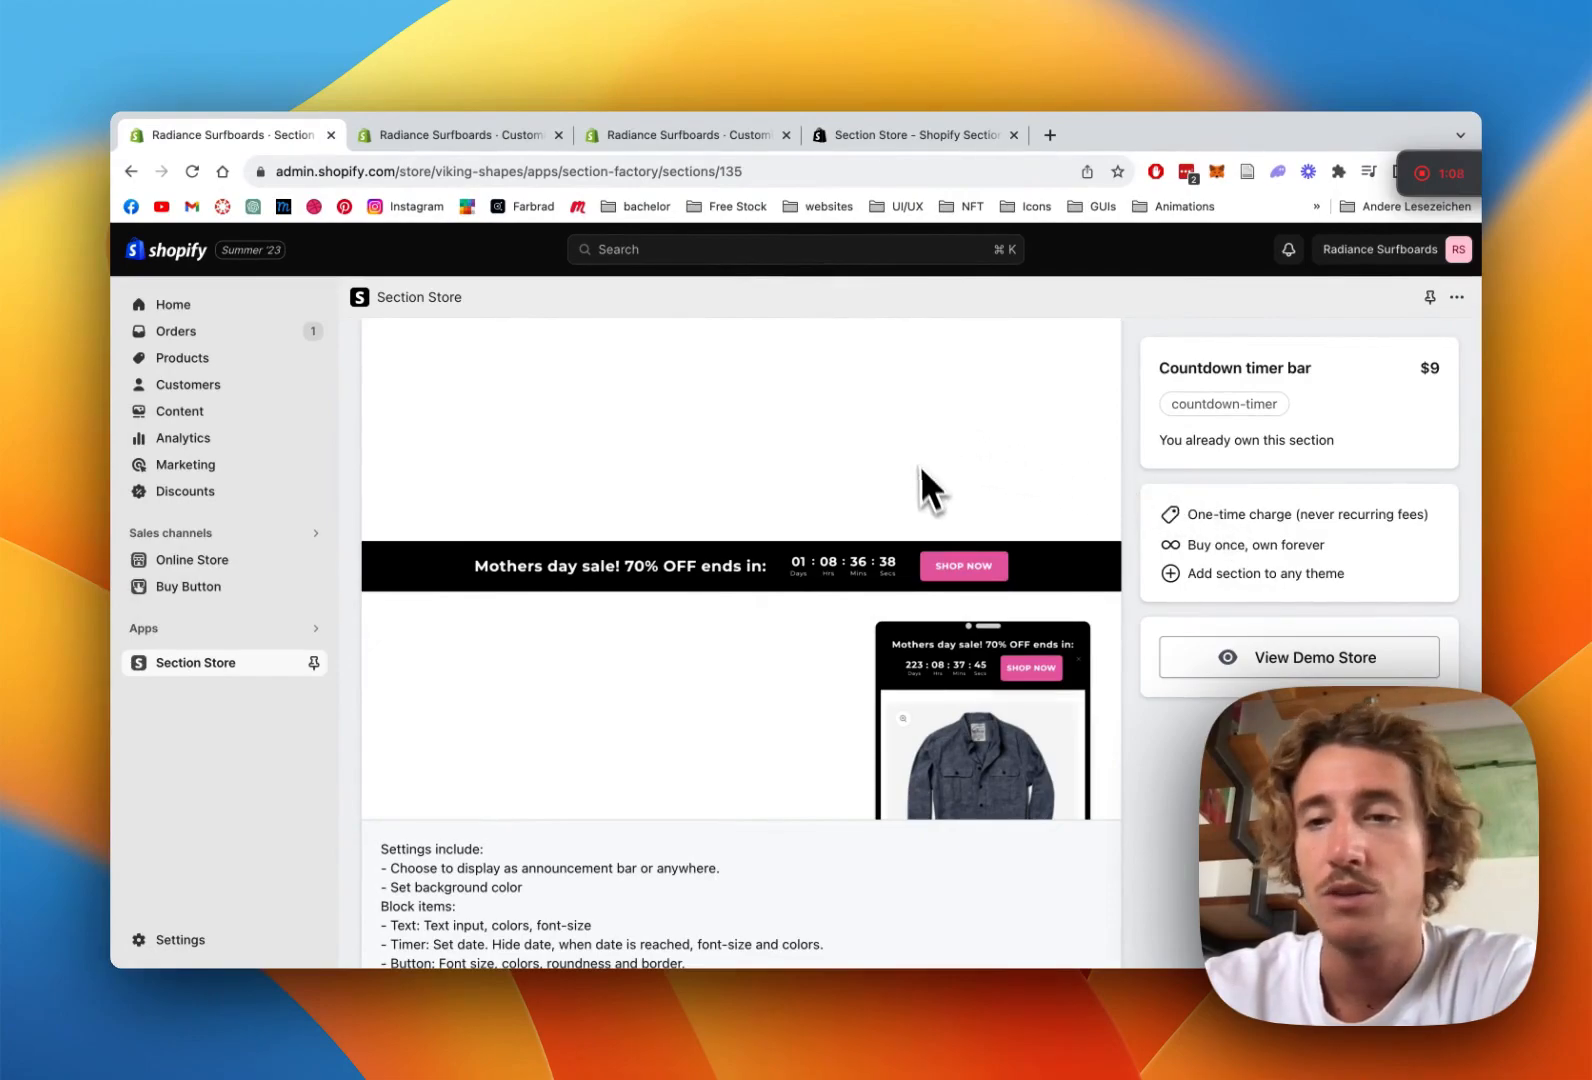
pyautogui.scroll(1, 960, 475)
pyautogui.scroll(3, 948, 520)
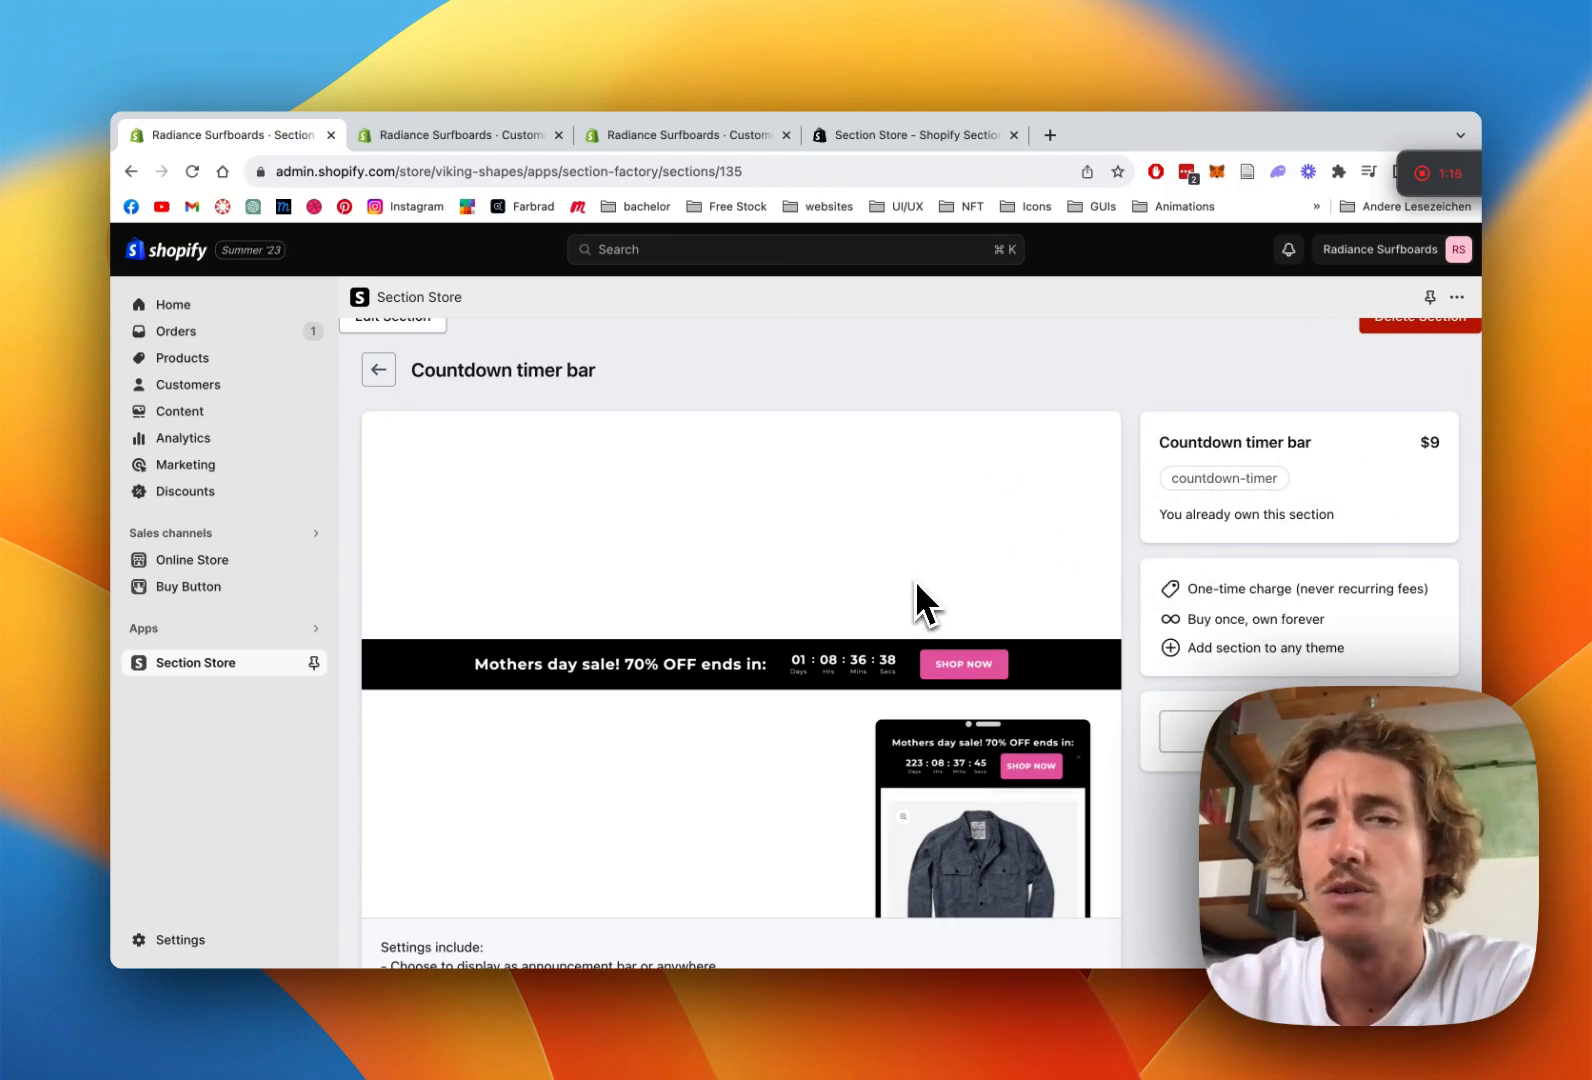
pyautogui.scroll(-1, 915, 585)
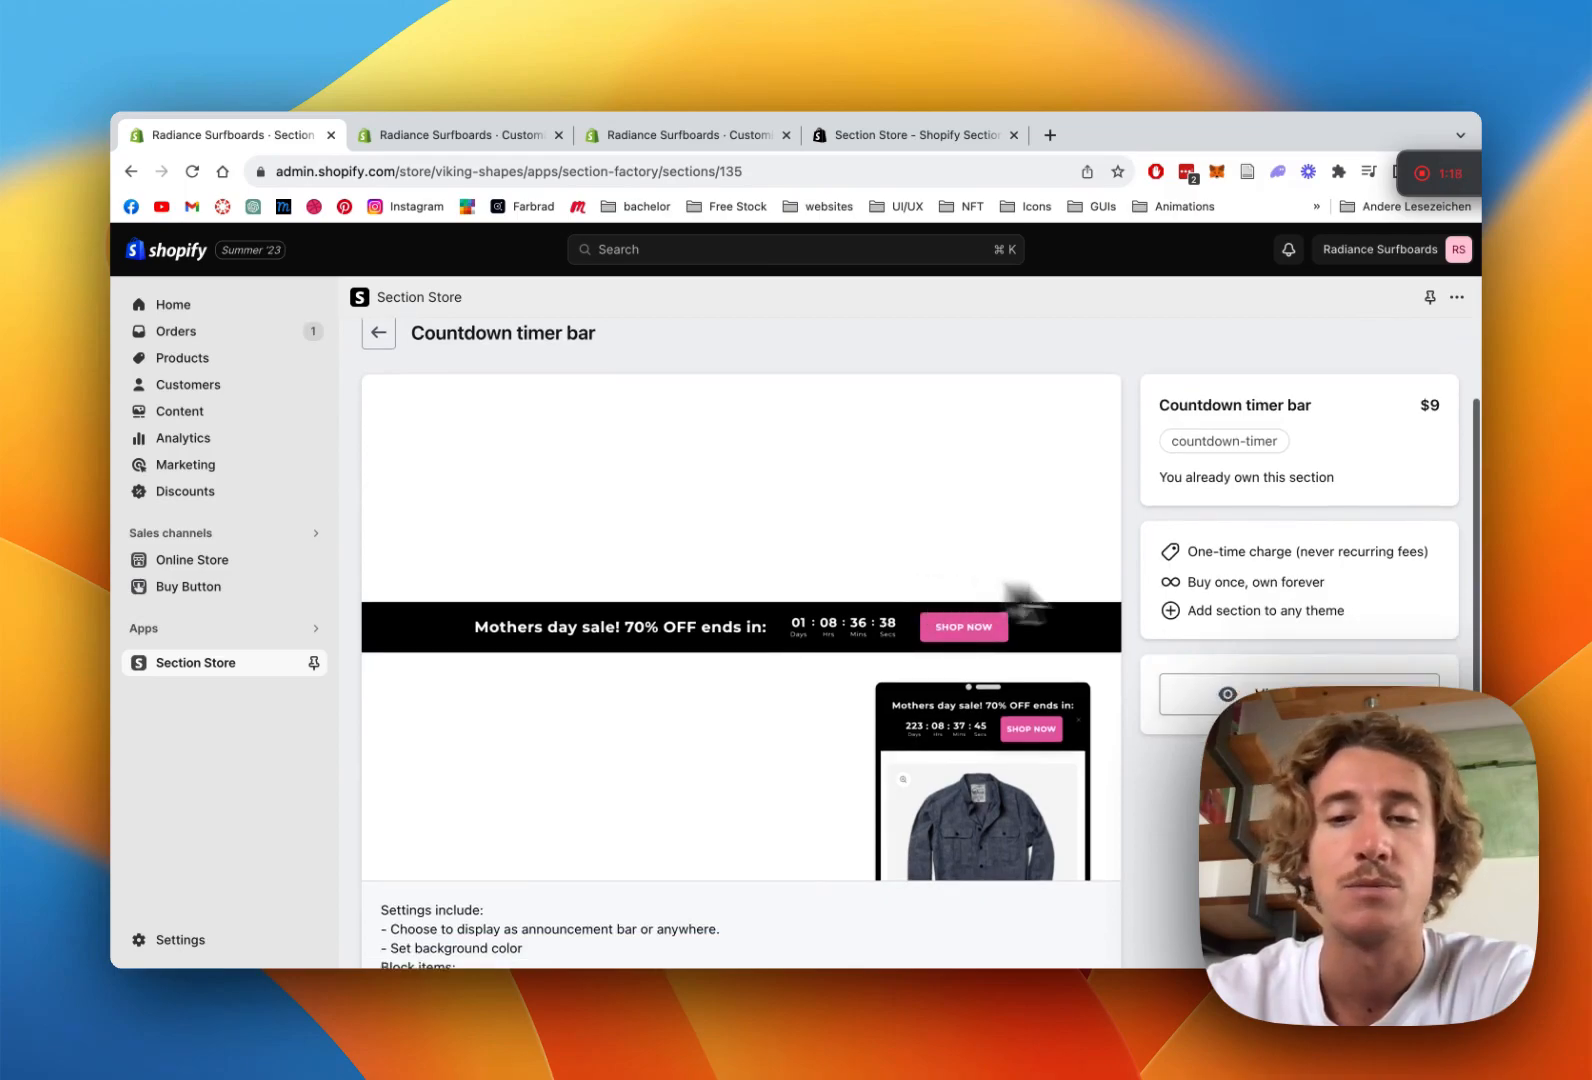
pyautogui.scroll(-1, 788, 573)
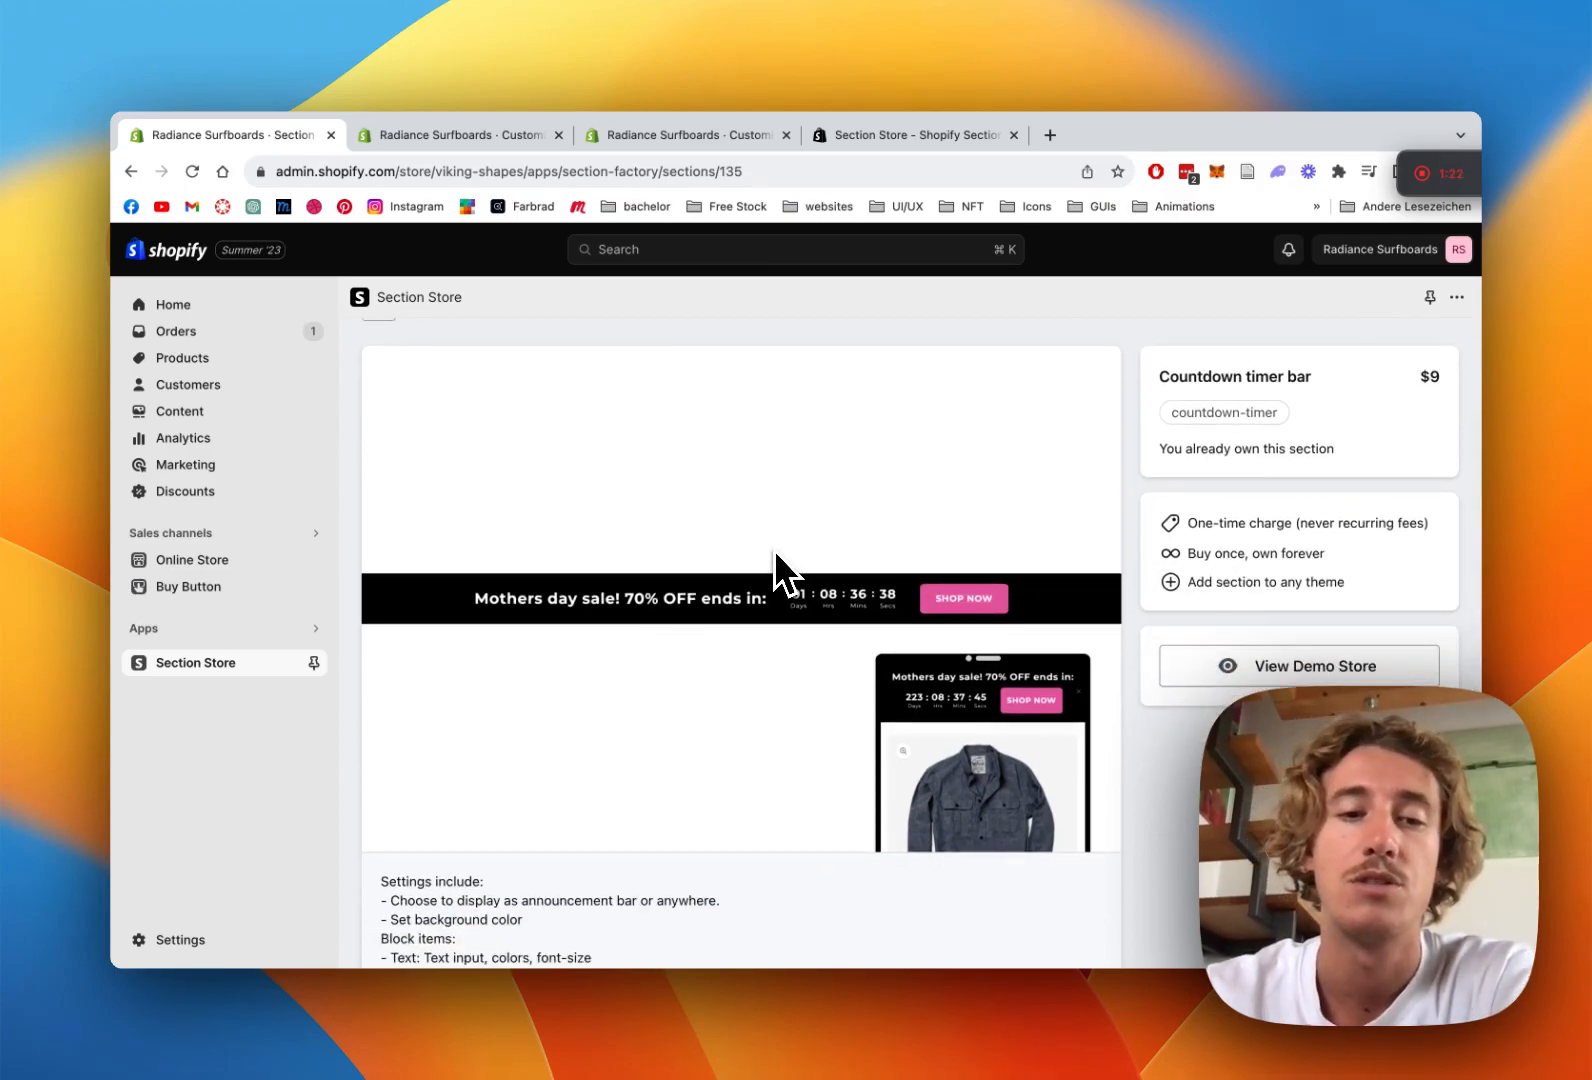
pyautogui.scroll(1, 788, 573)
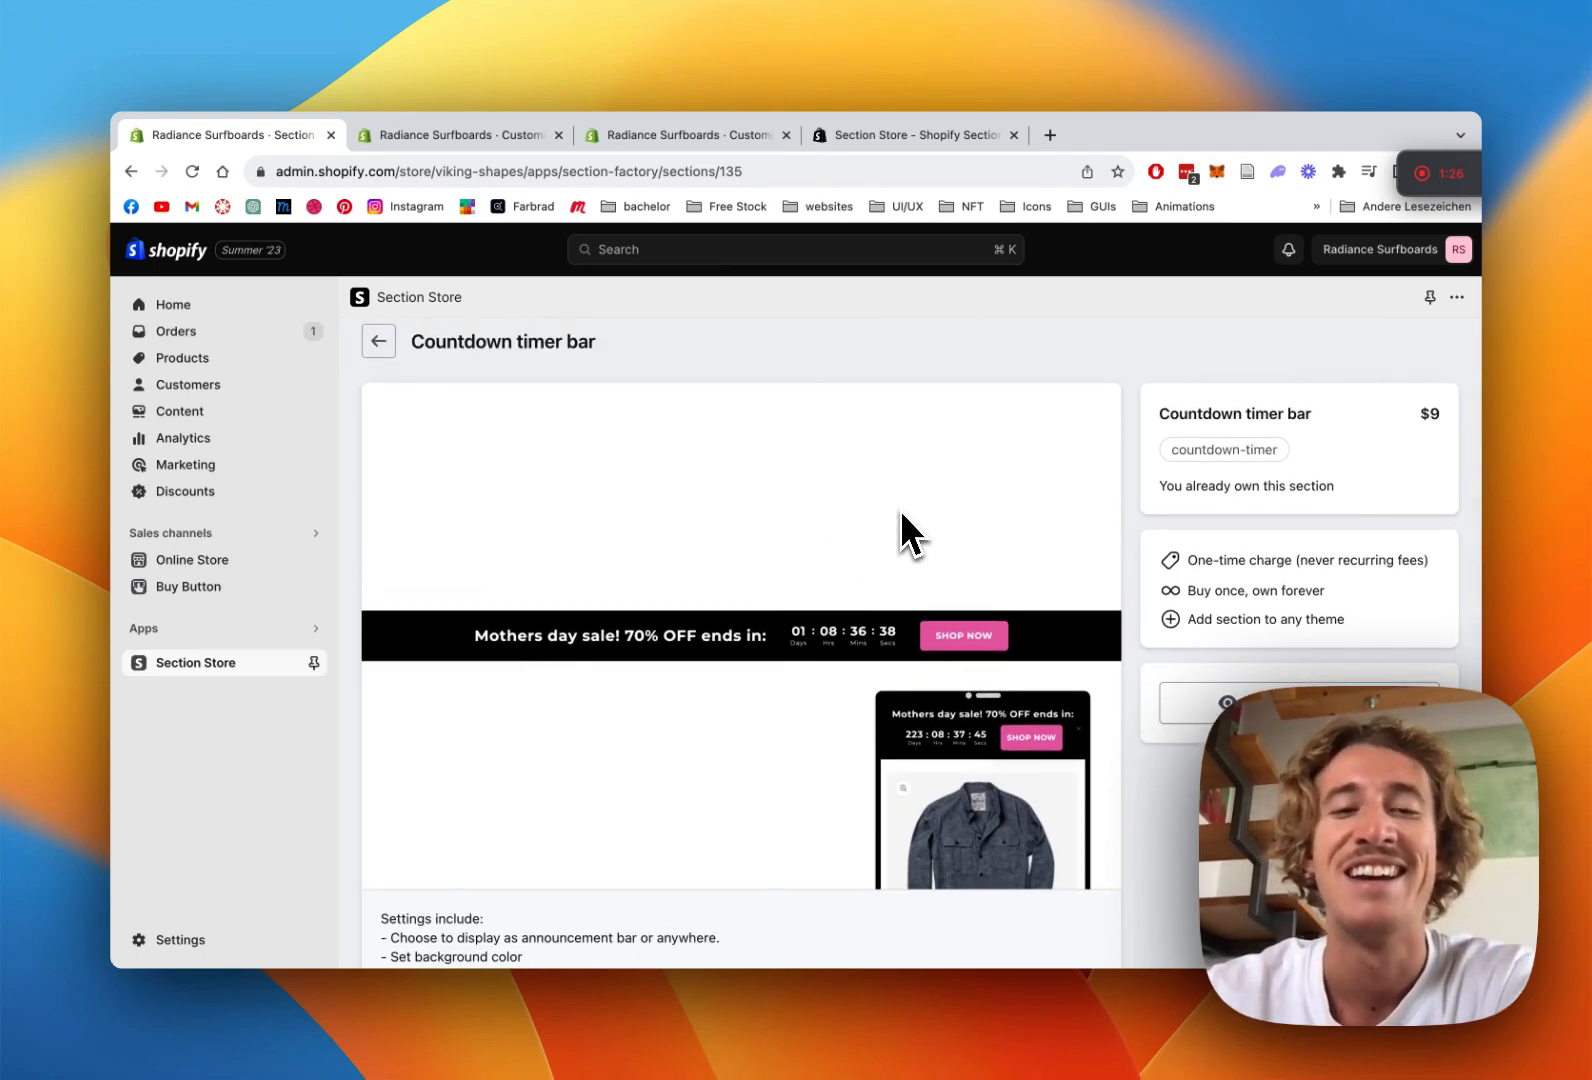
pyautogui.scroll(3, 900, 512)
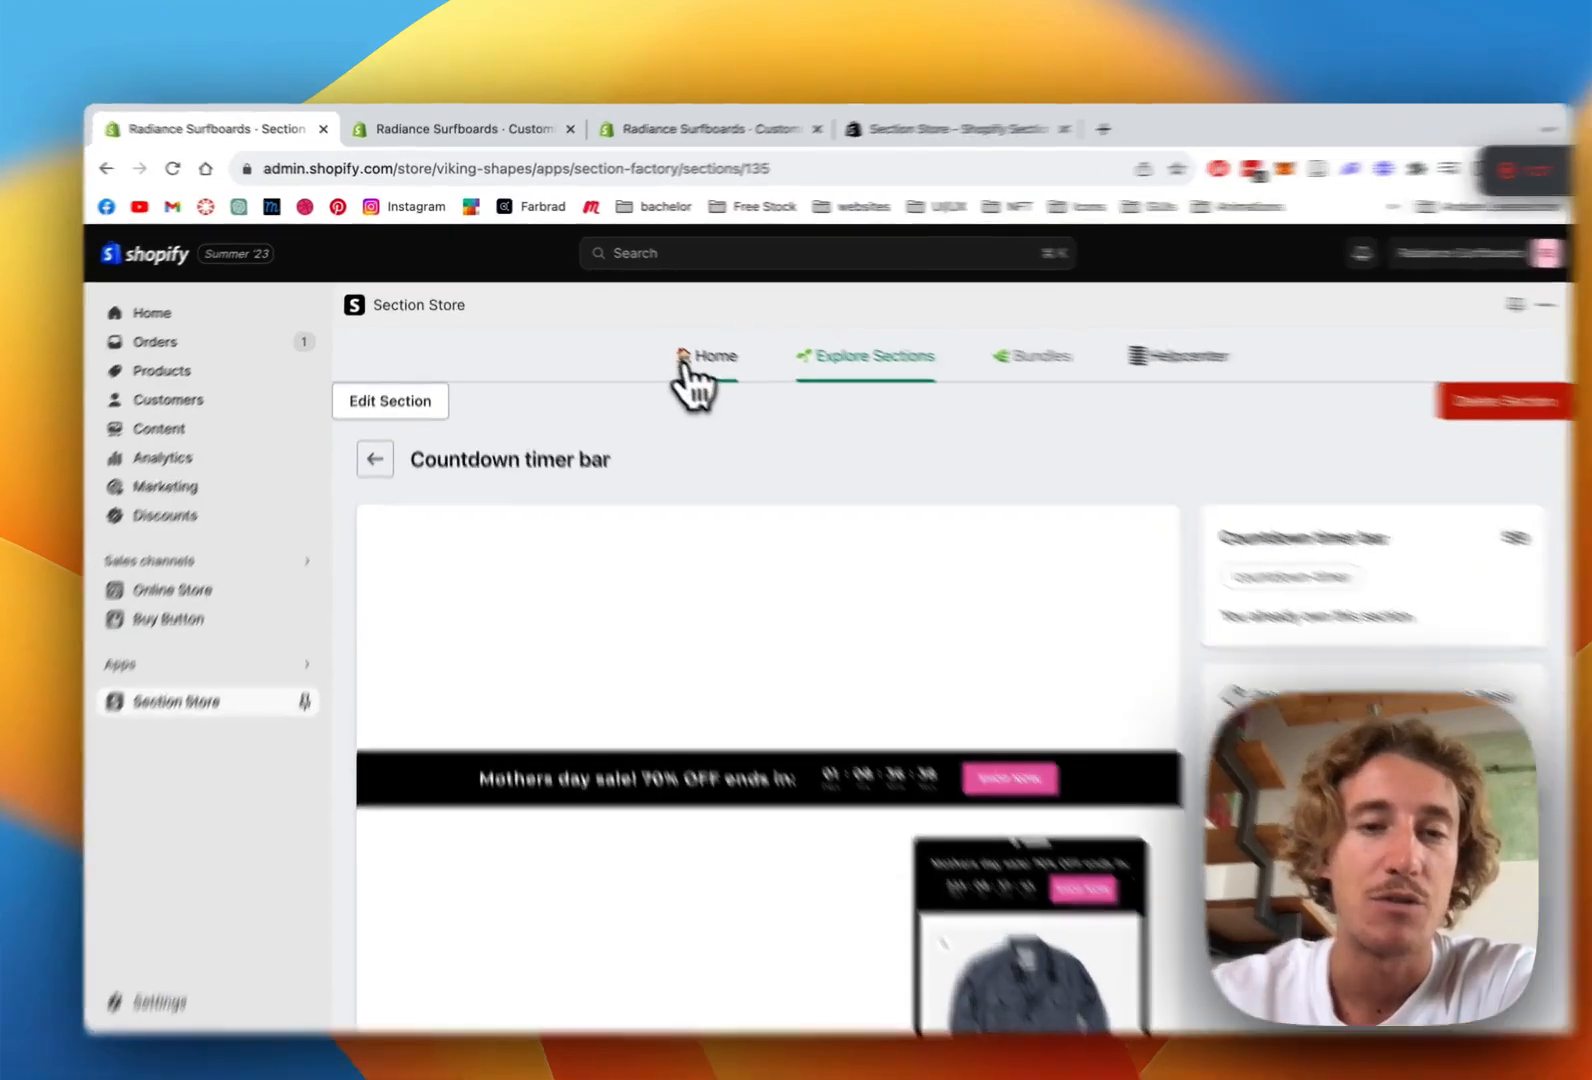
# Find the Countdown timer bar among the owned sections and view which themes it can be added to, without choosing one
pyautogui.click(686, 362)
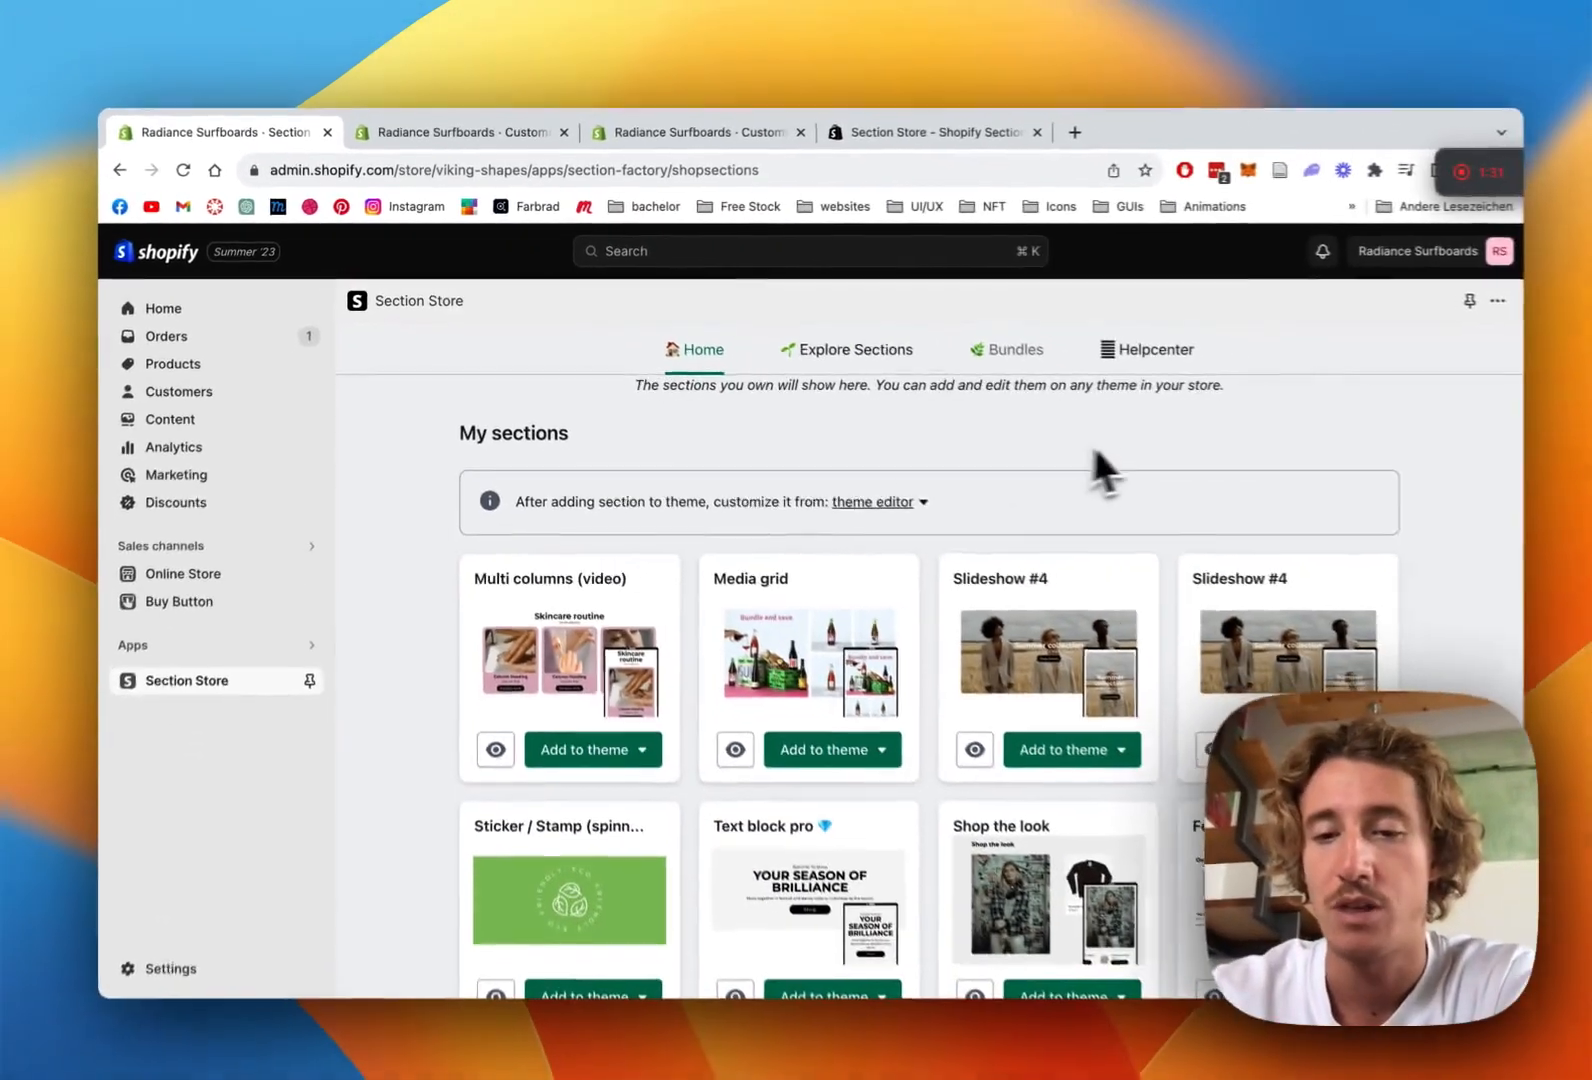
pyautogui.scroll(-5, 1510, 577)
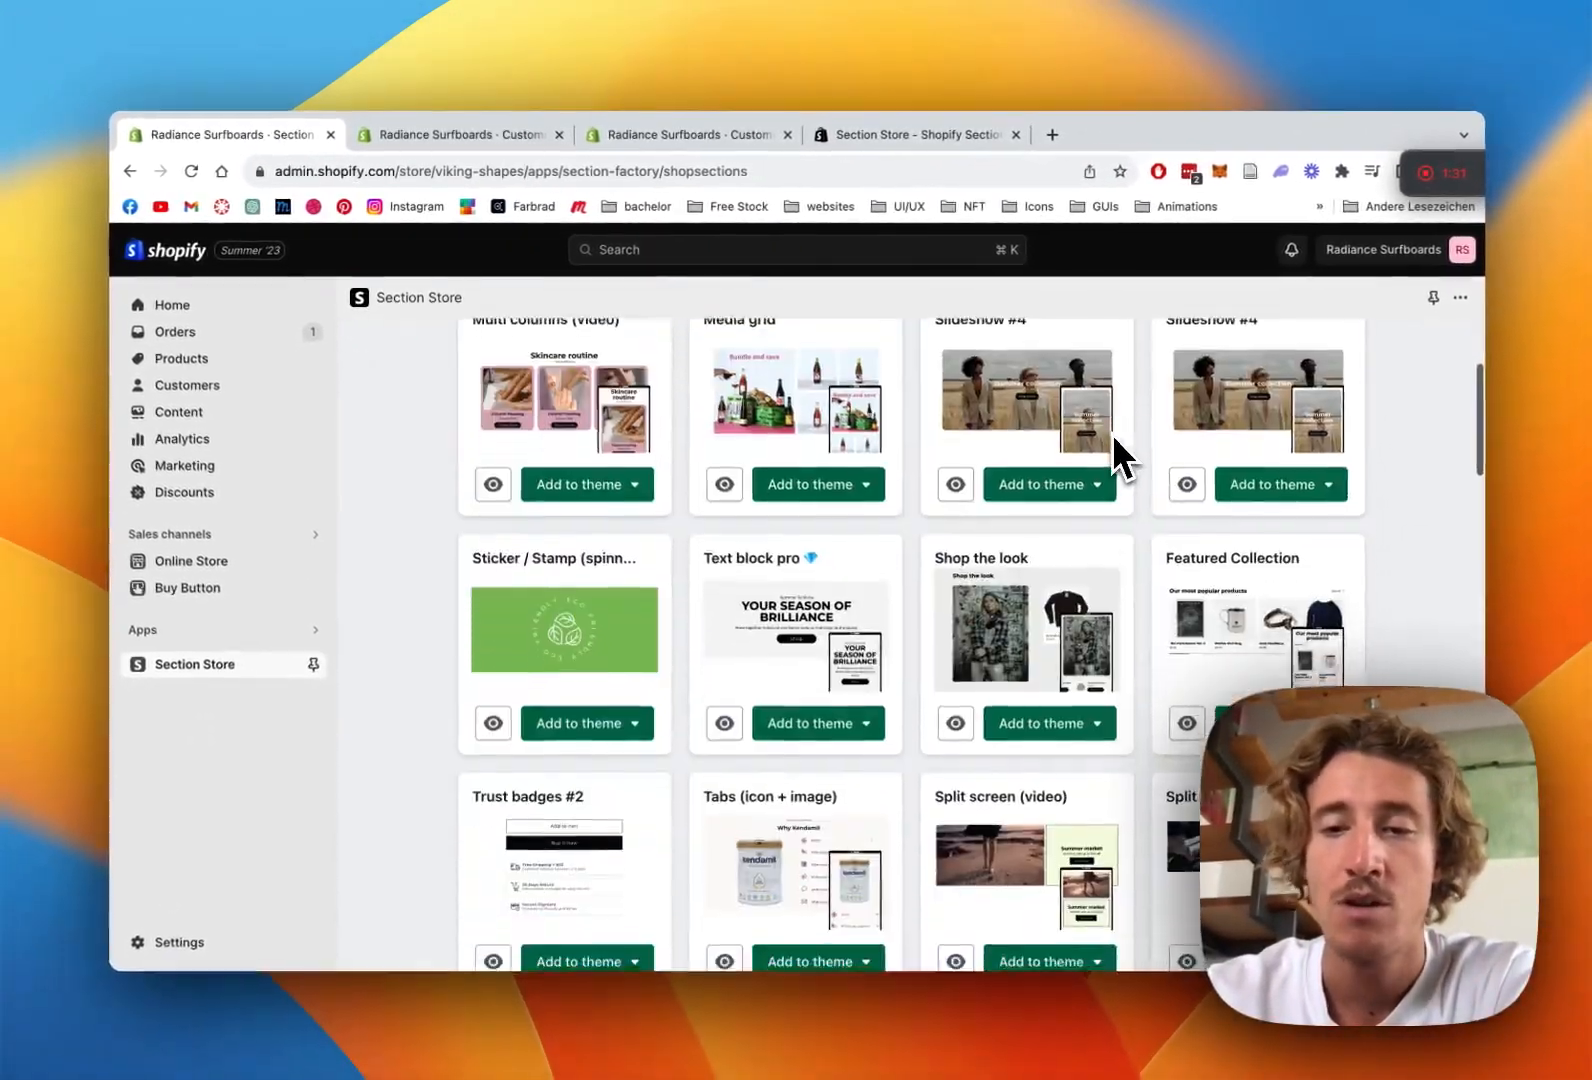
pyautogui.scroll(-5, 1118, 437)
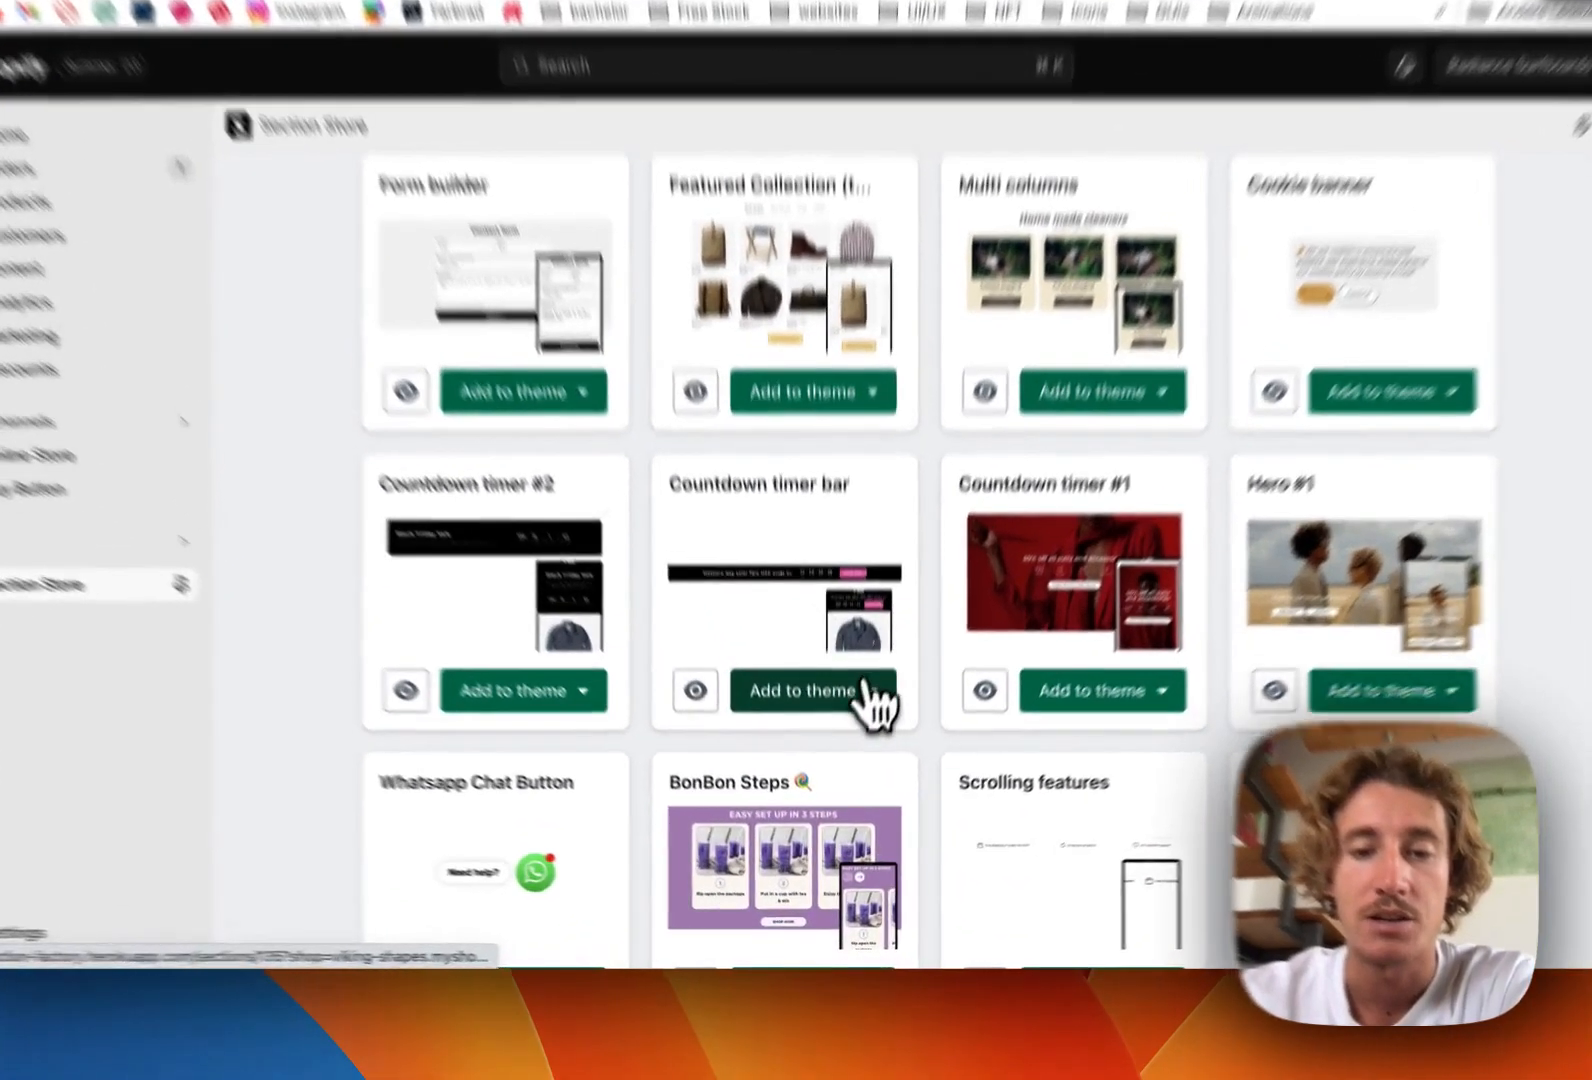
pyautogui.click(858, 748)
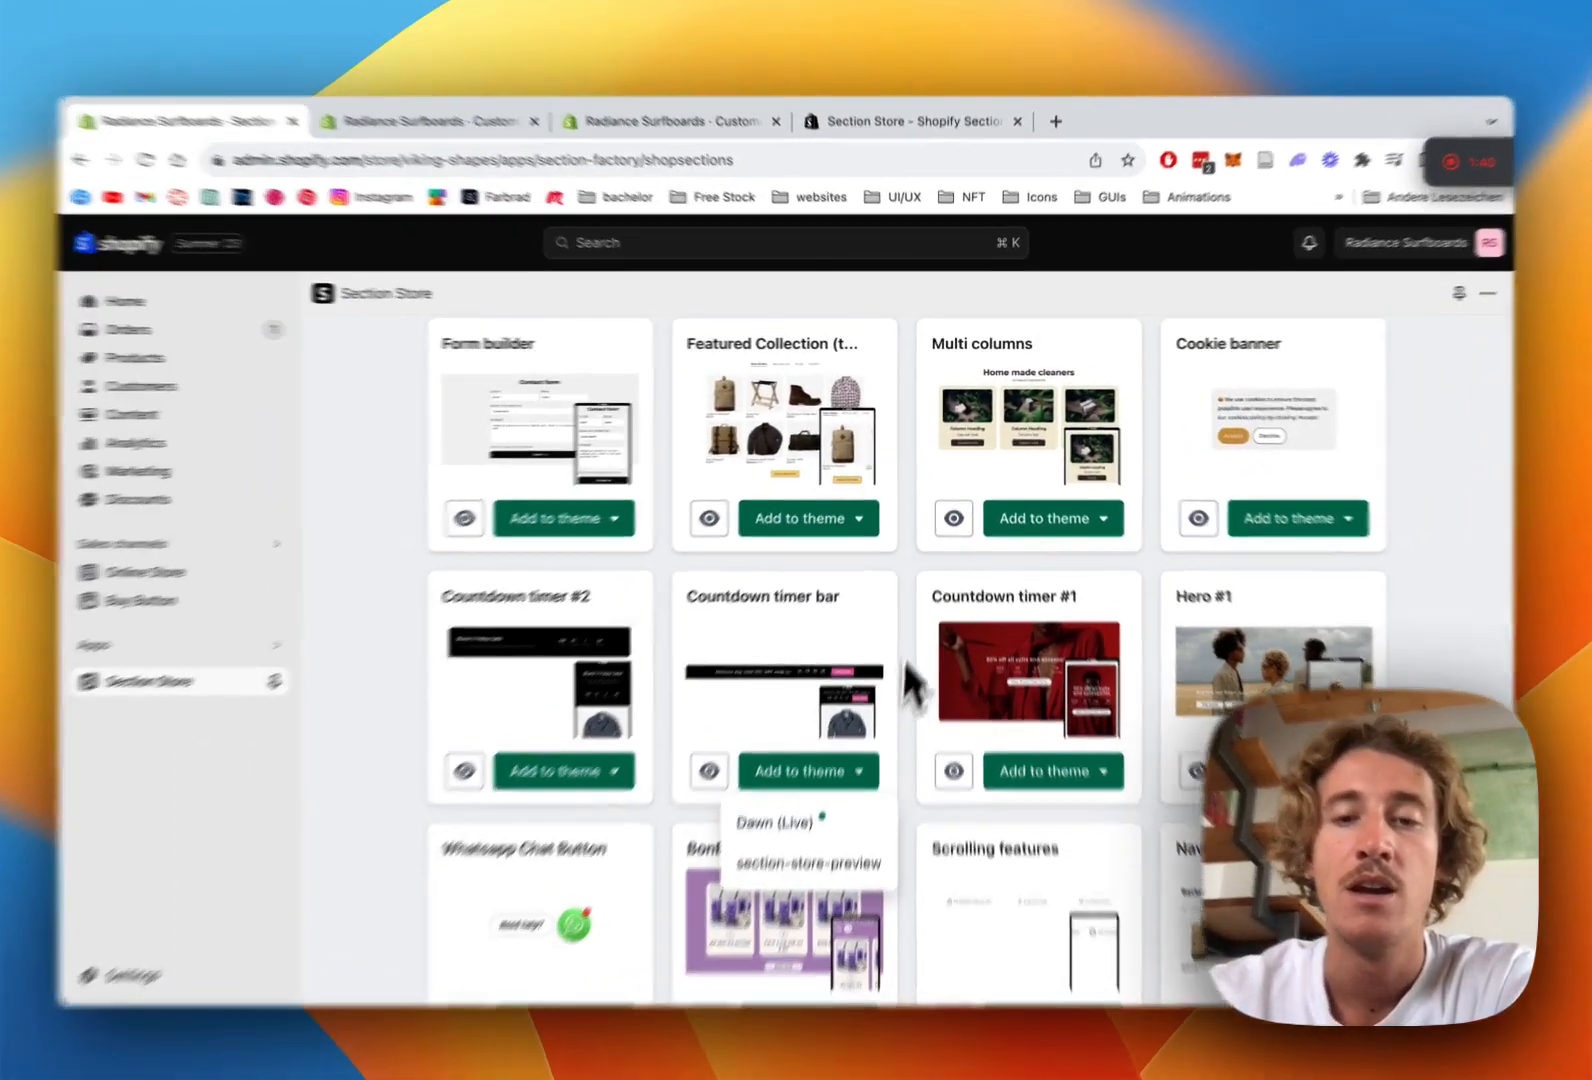
pyautogui.click(911, 583)
# Return to the start of the owned sections list and switch to the Dawn theme editor showing the plain password page
pyautogui.scroll(3, 911, 577)
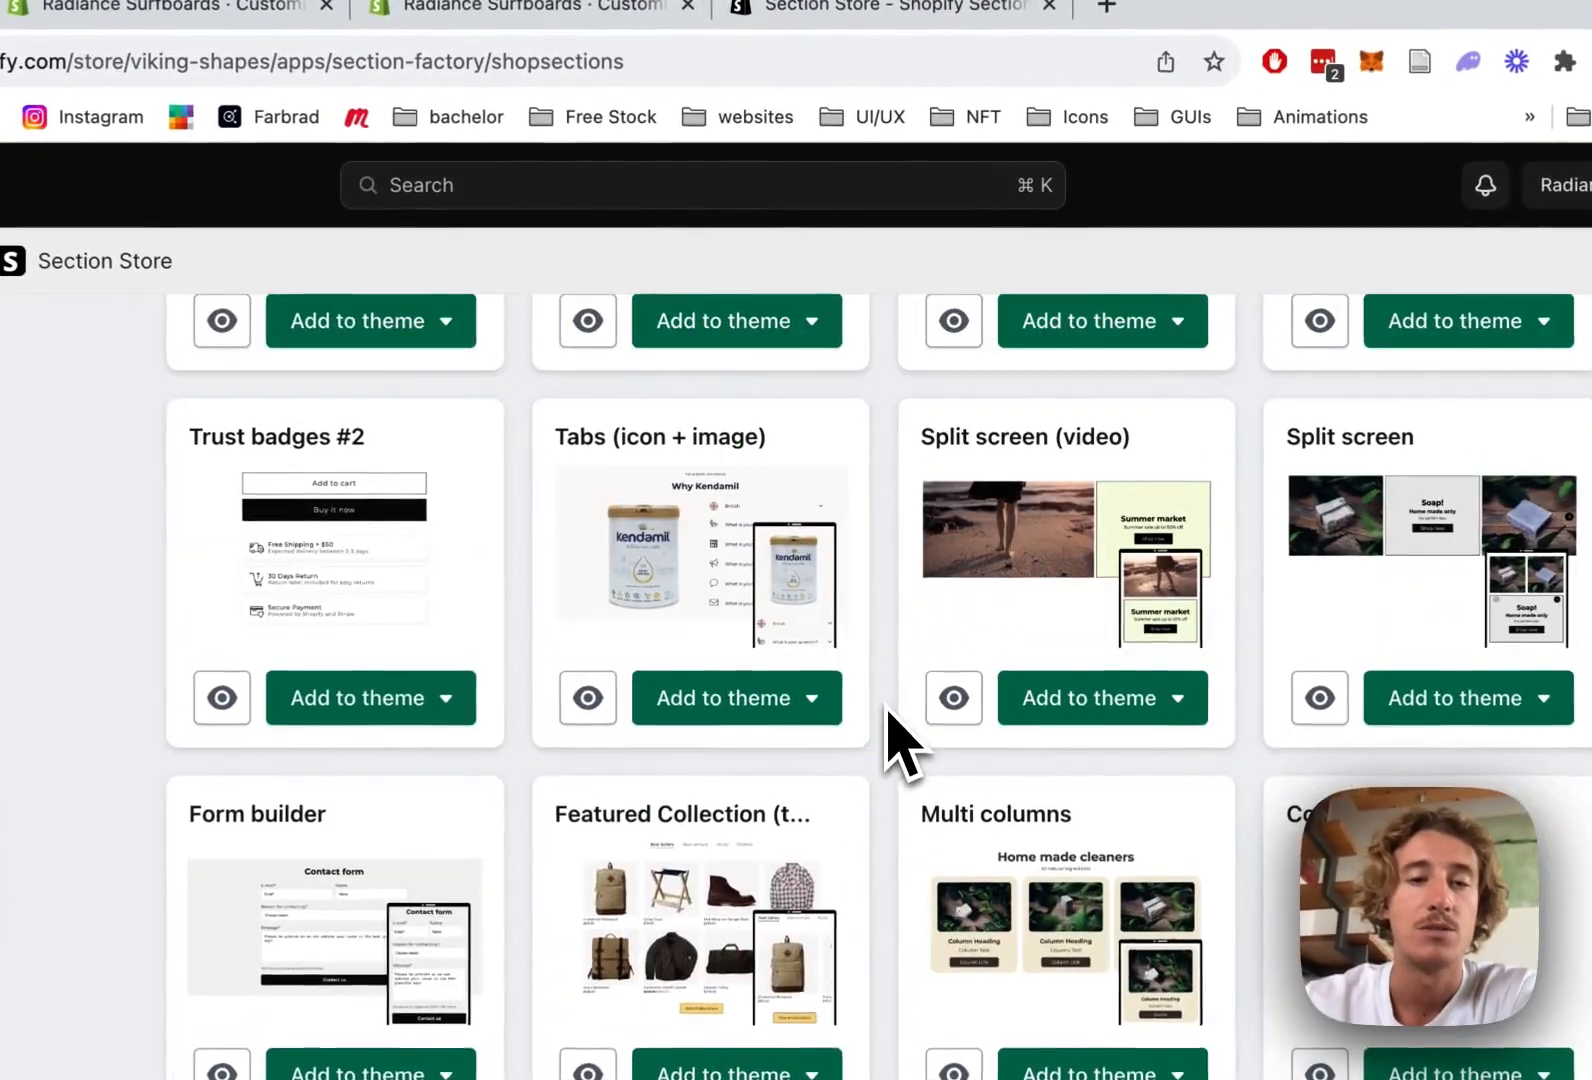
pyautogui.scroll(10, 900, 740)
pyautogui.click(810, 568)
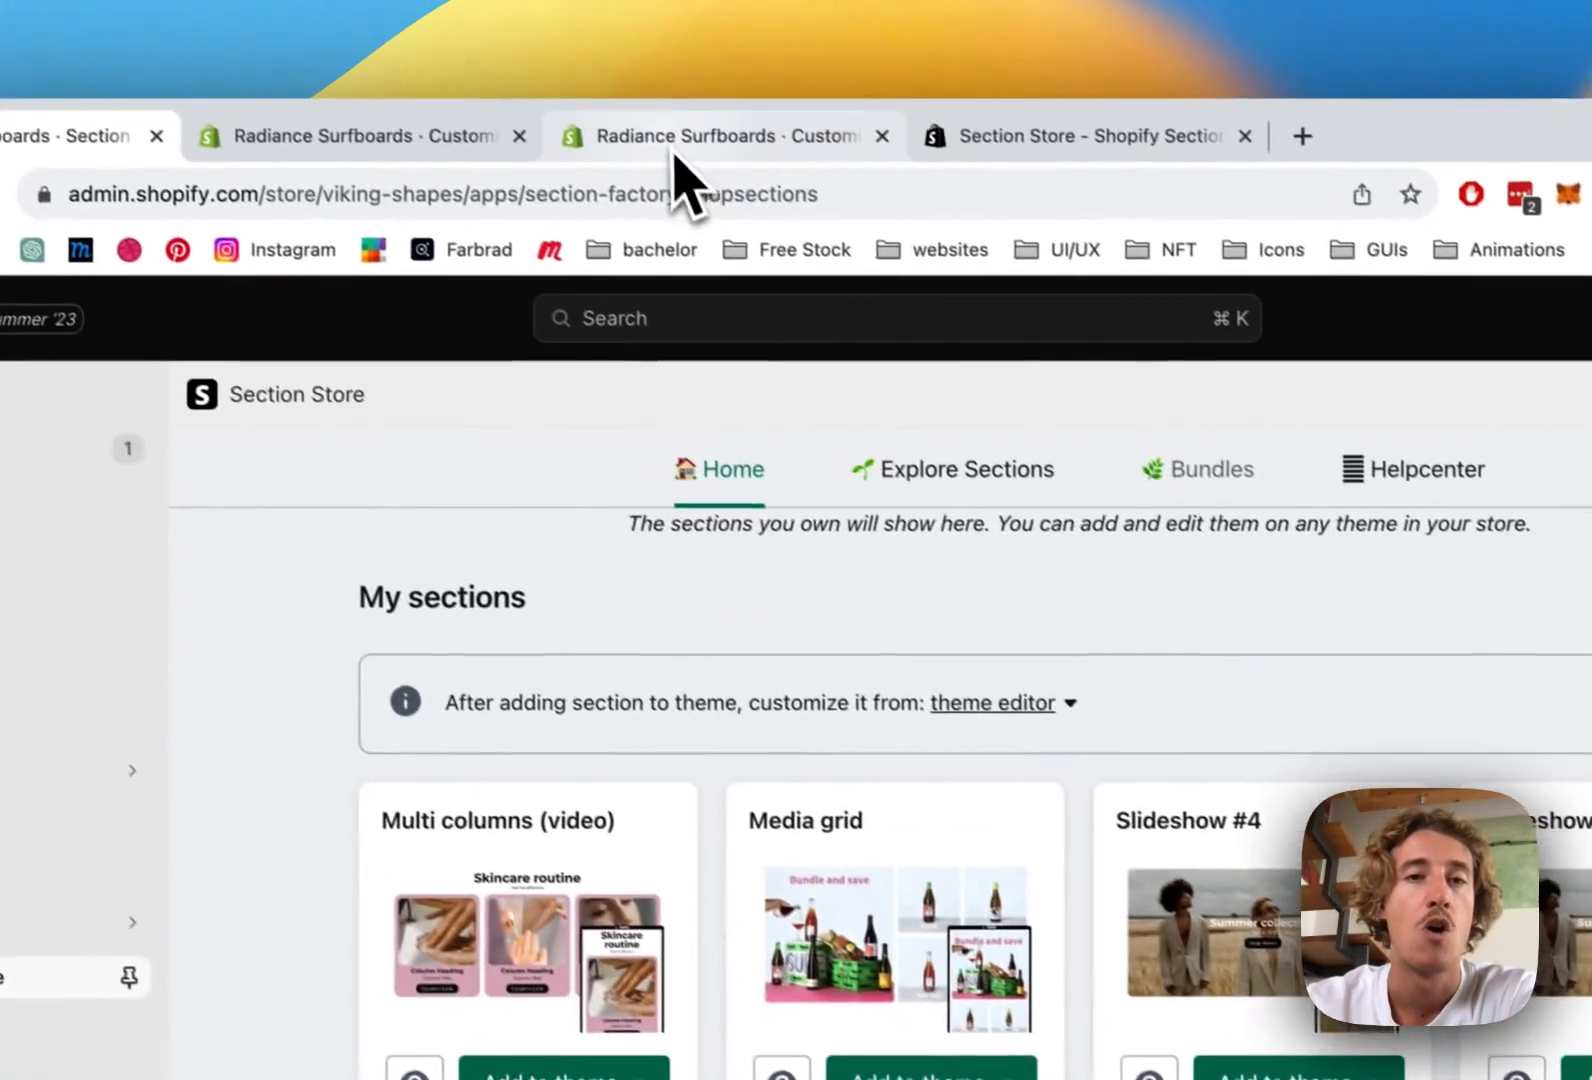
pyautogui.click(475, 4)
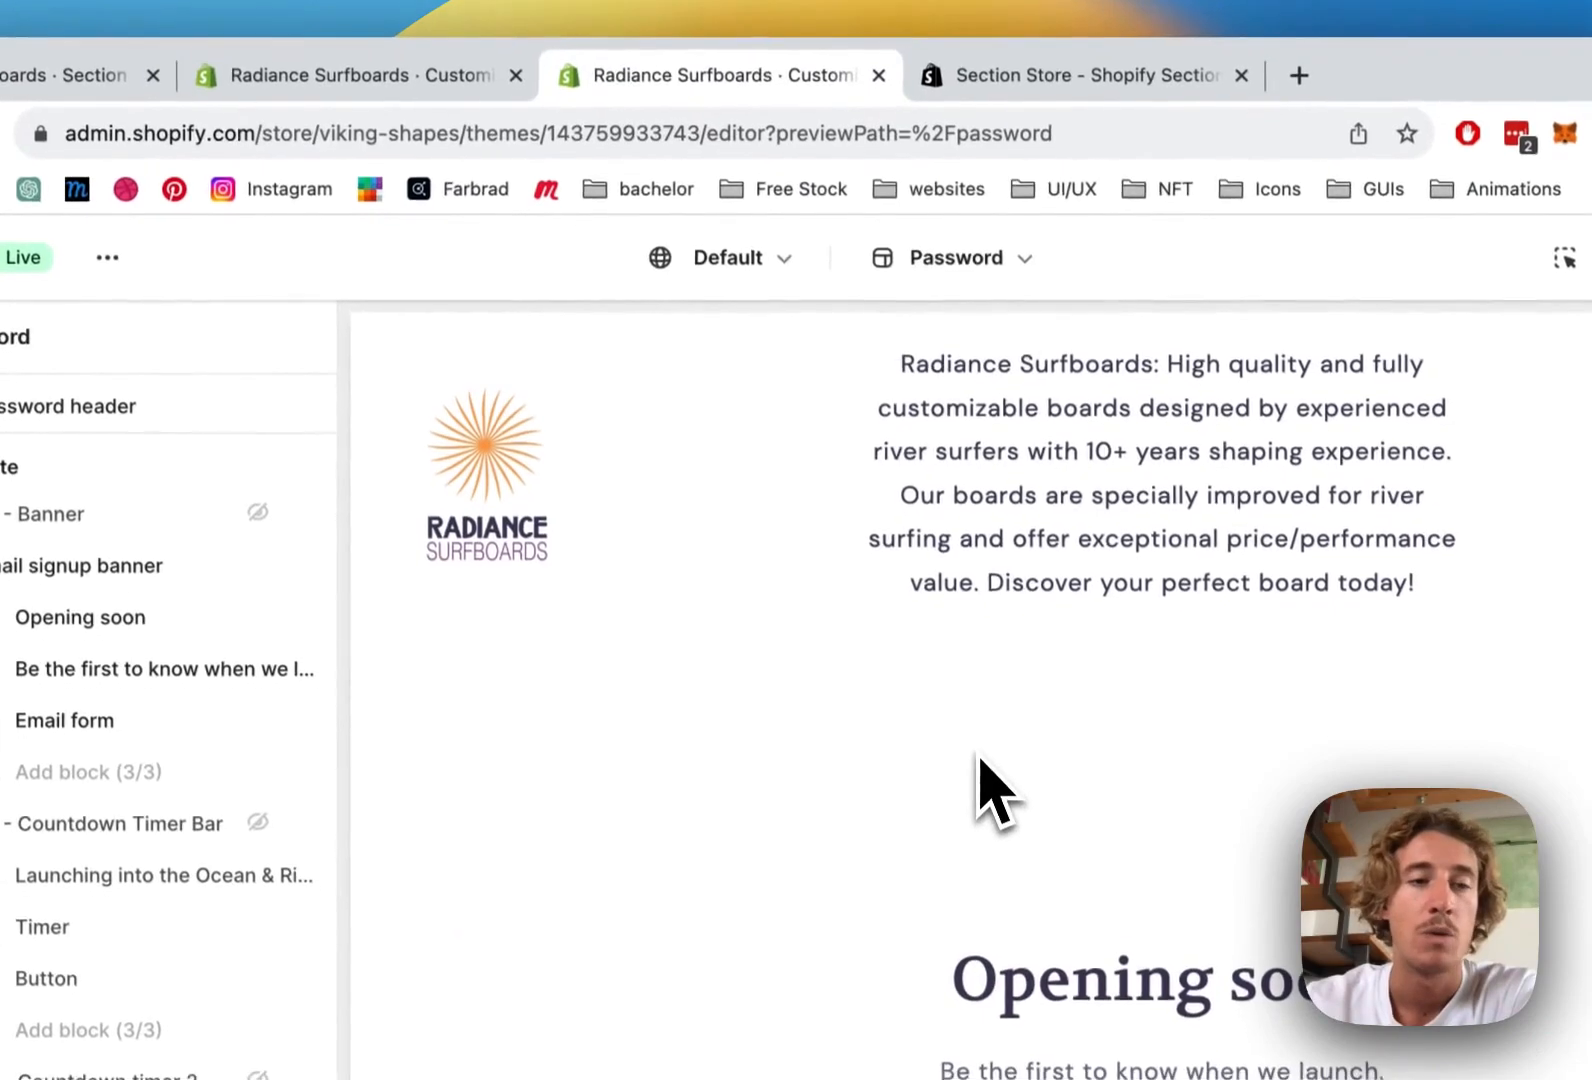
# View the theme editor's page template choices and its online store search, keeping the Password template
pyautogui.click(1008, 258)
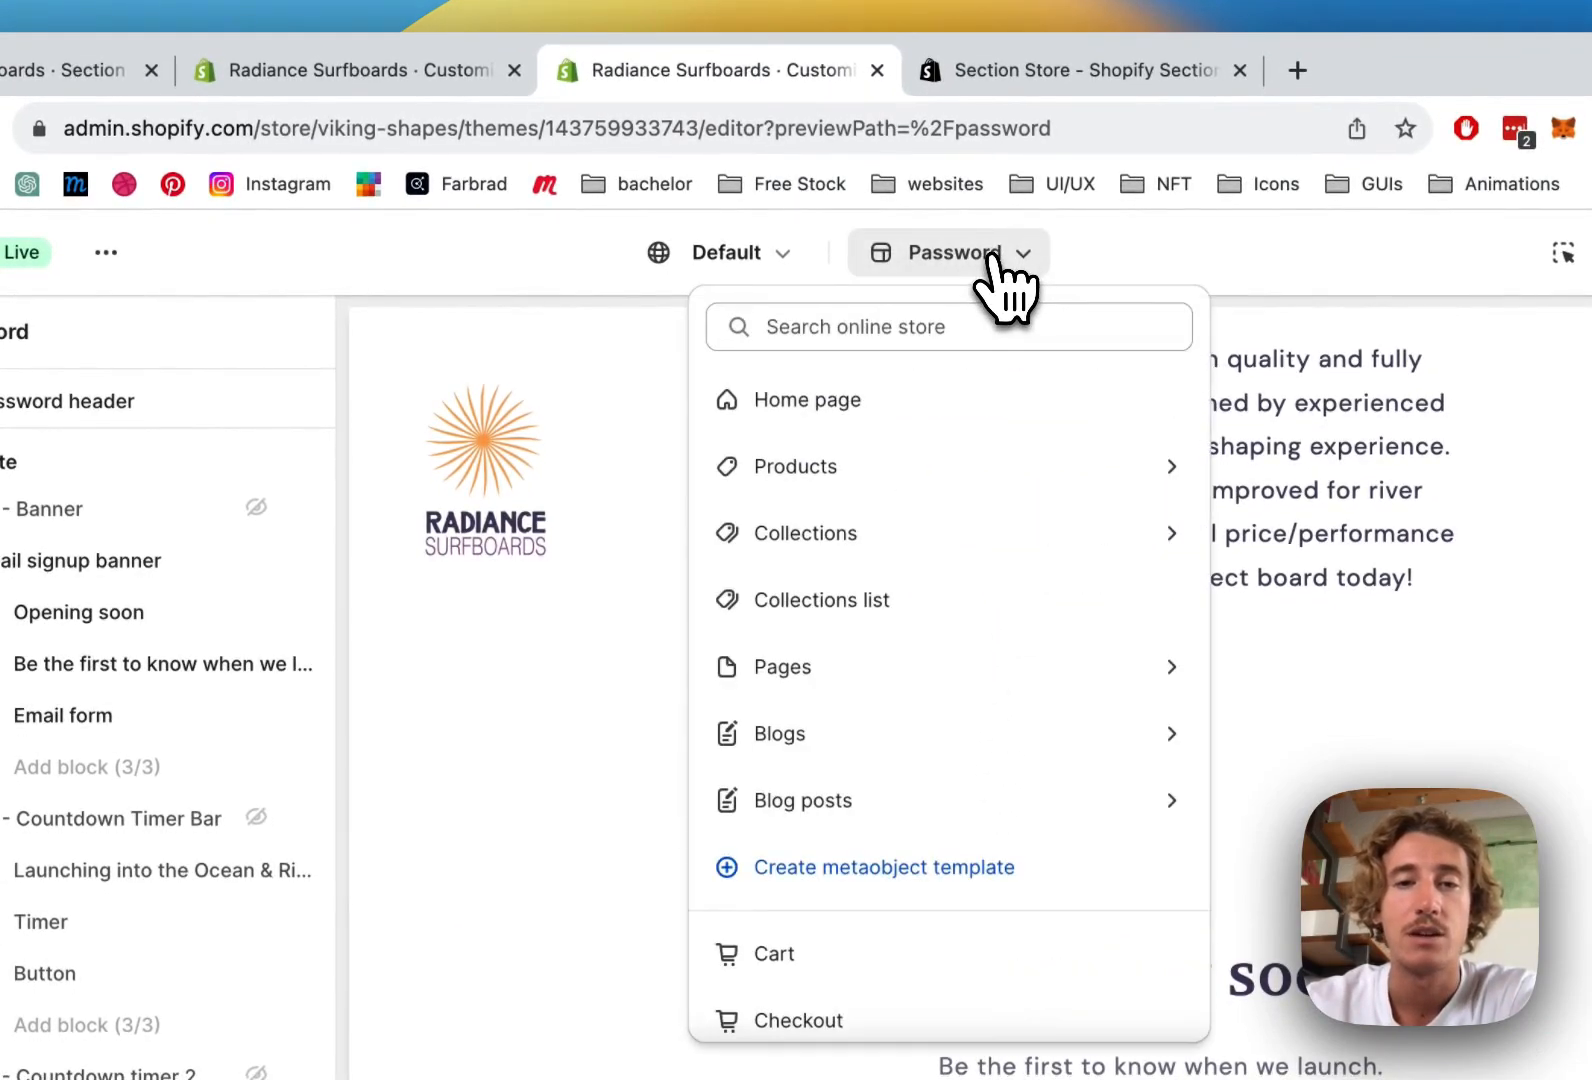
pyautogui.click(893, 330)
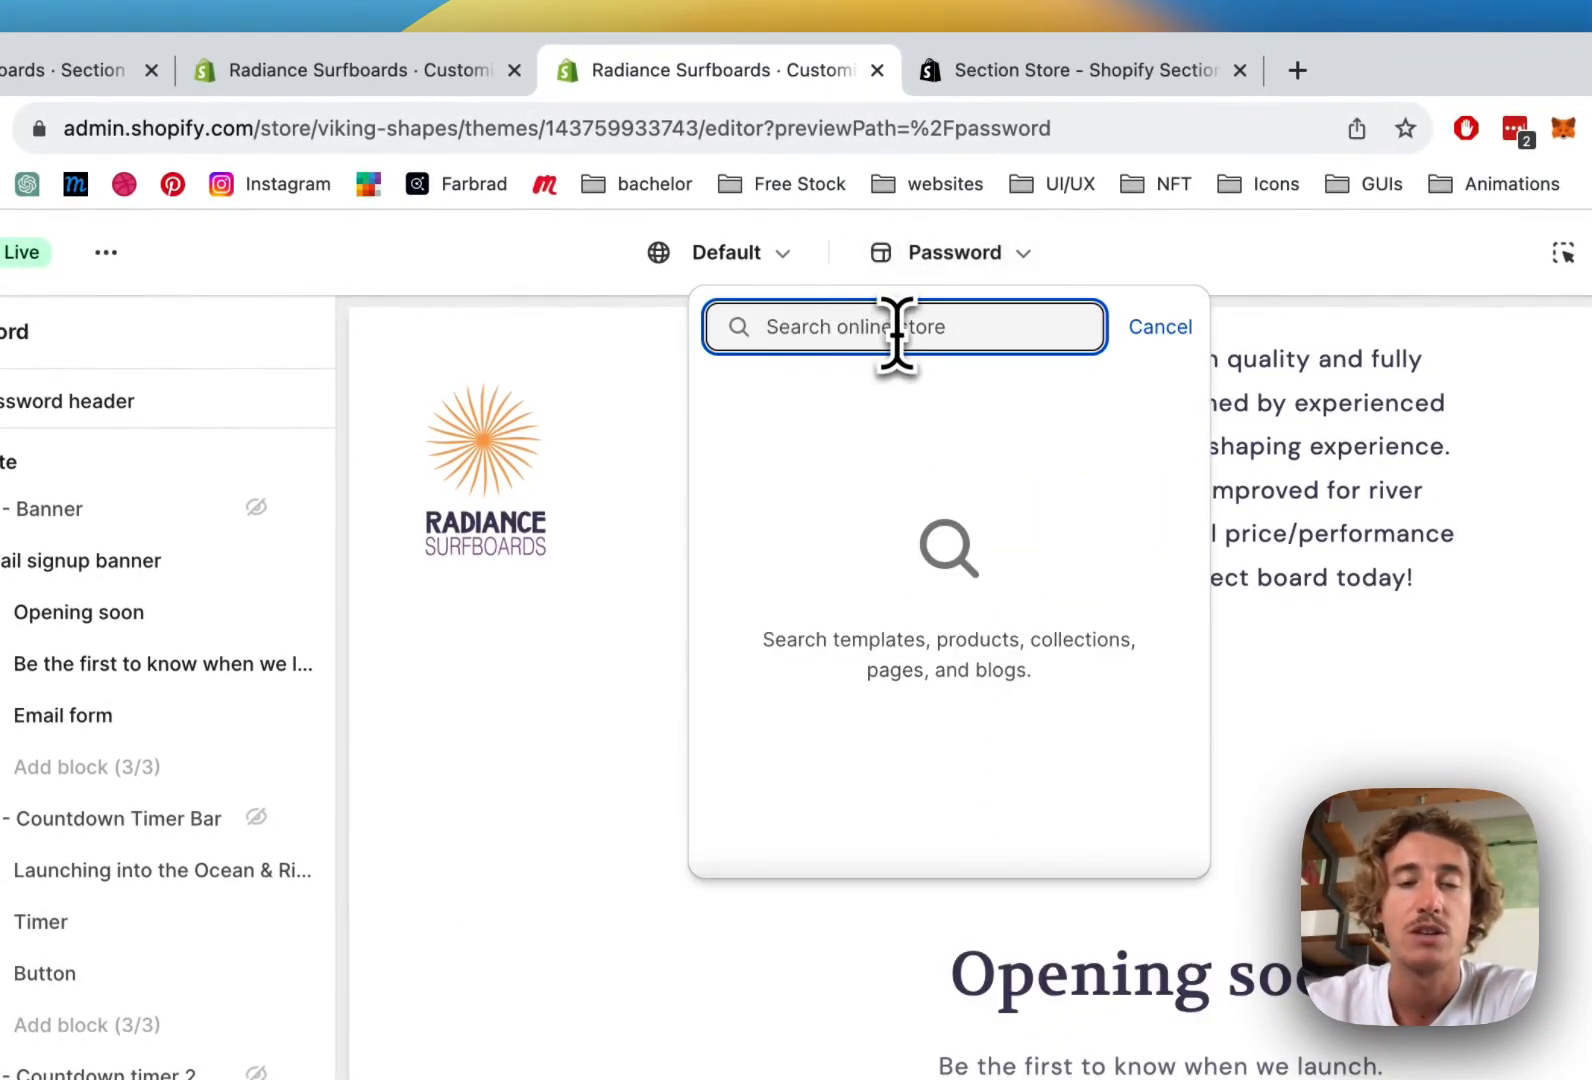
pyautogui.click(650, 385)
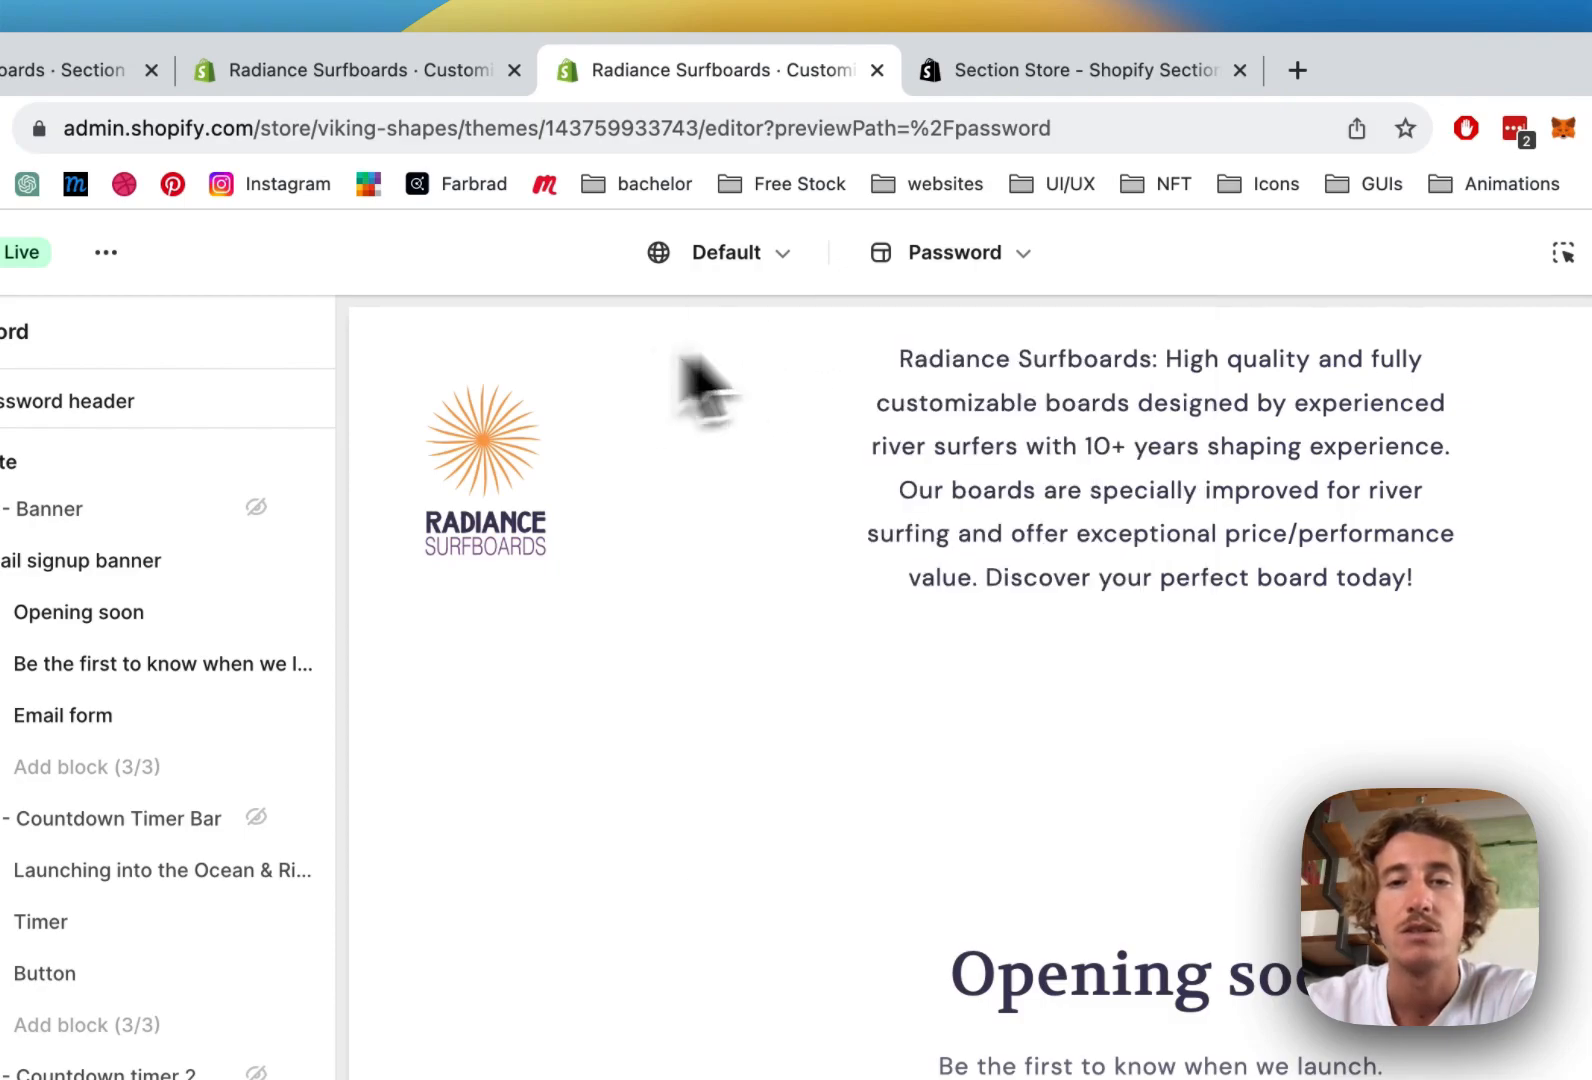
pyautogui.click(948, 285)
pyautogui.click(592, 347)
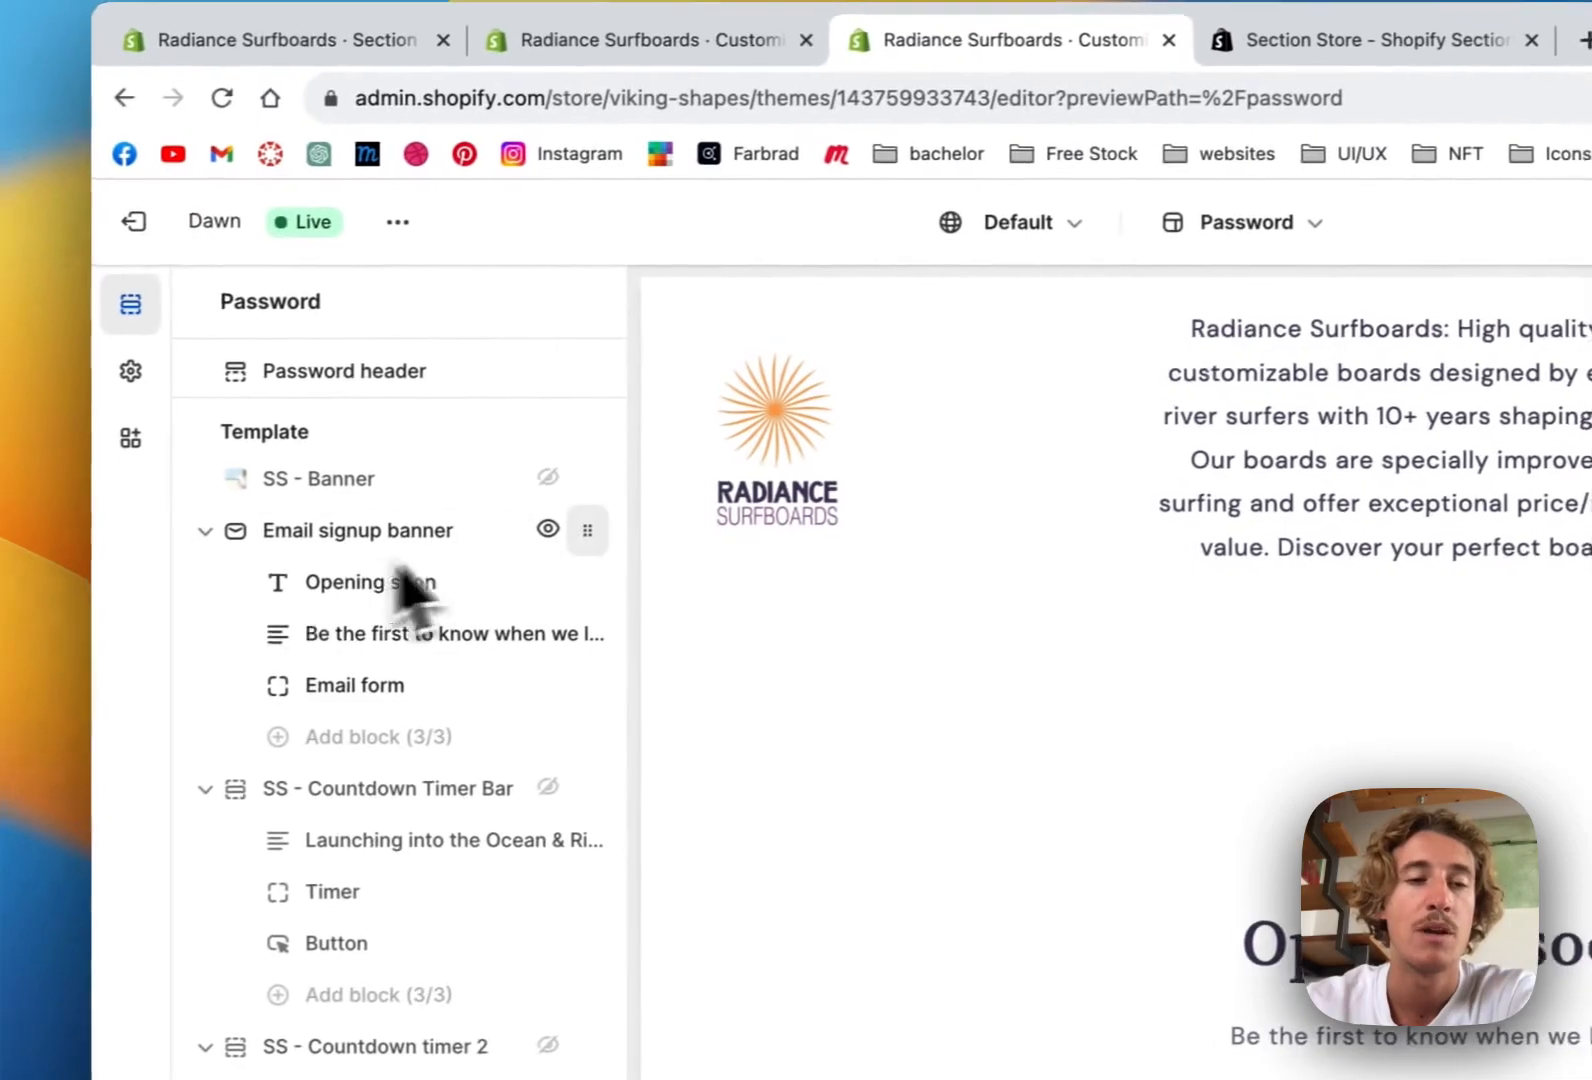
# Open the Email signup banner section's settings and review its background, layout, color scheme and expanded Custom CSS options
pyautogui.click(437, 528)
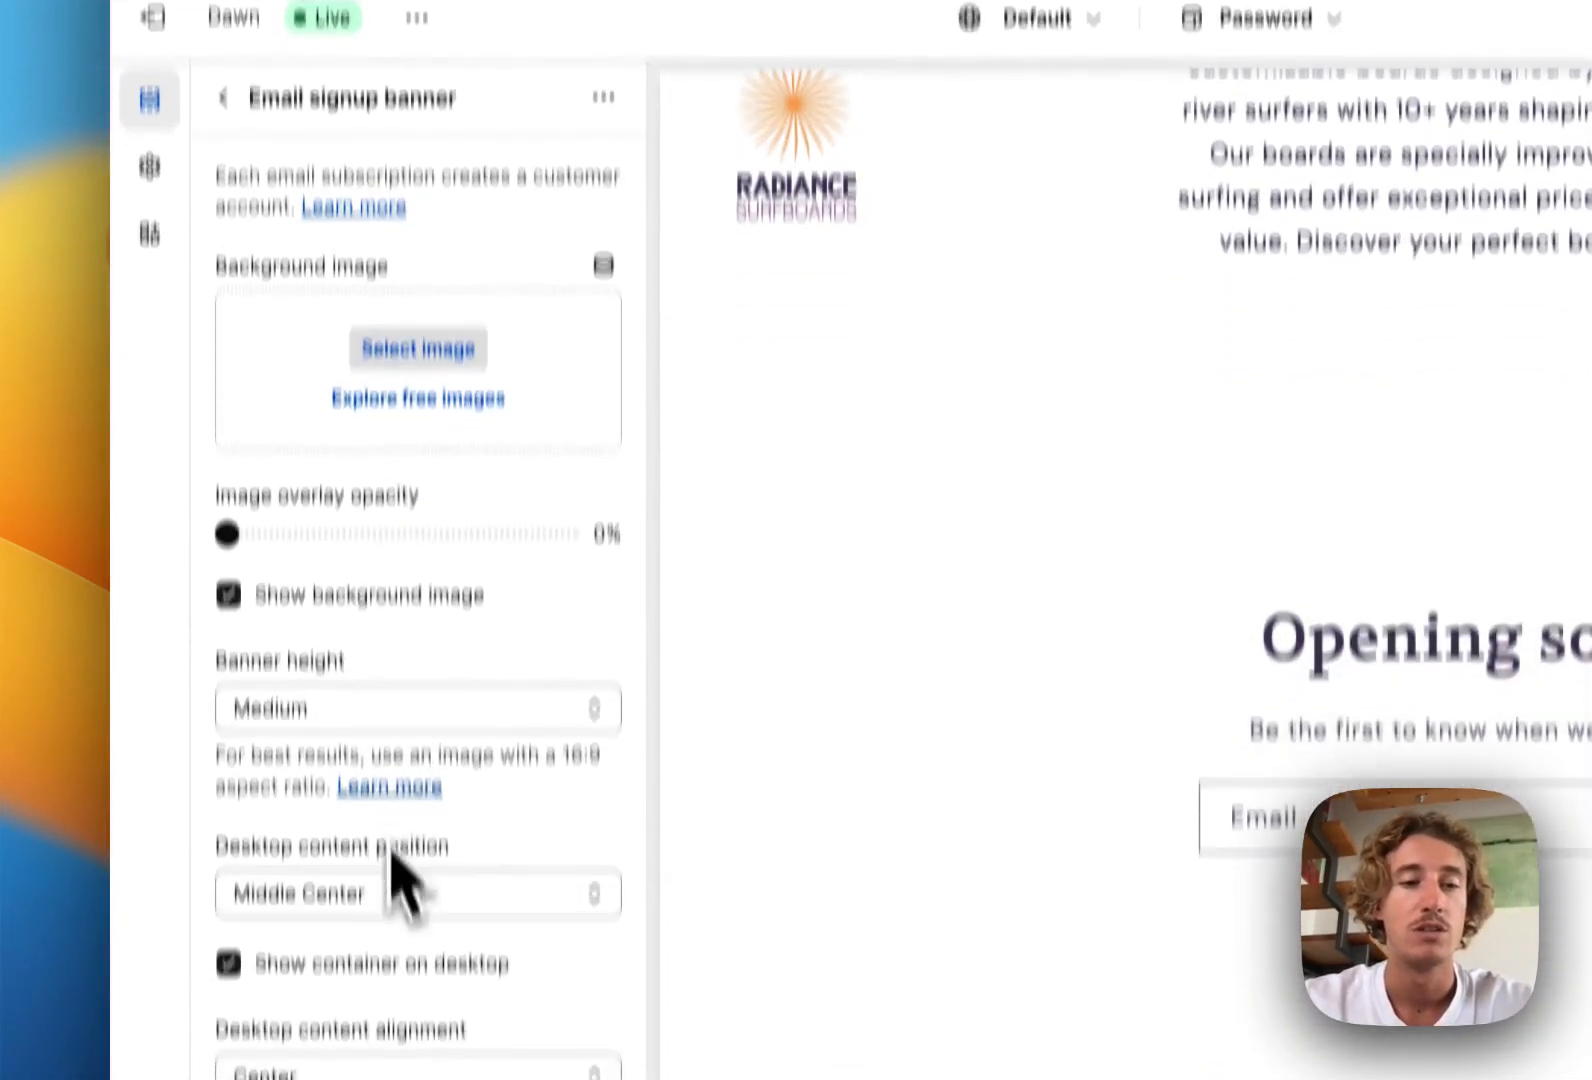
pyautogui.scroll(-5, 450, 680)
pyautogui.click(575, 868)
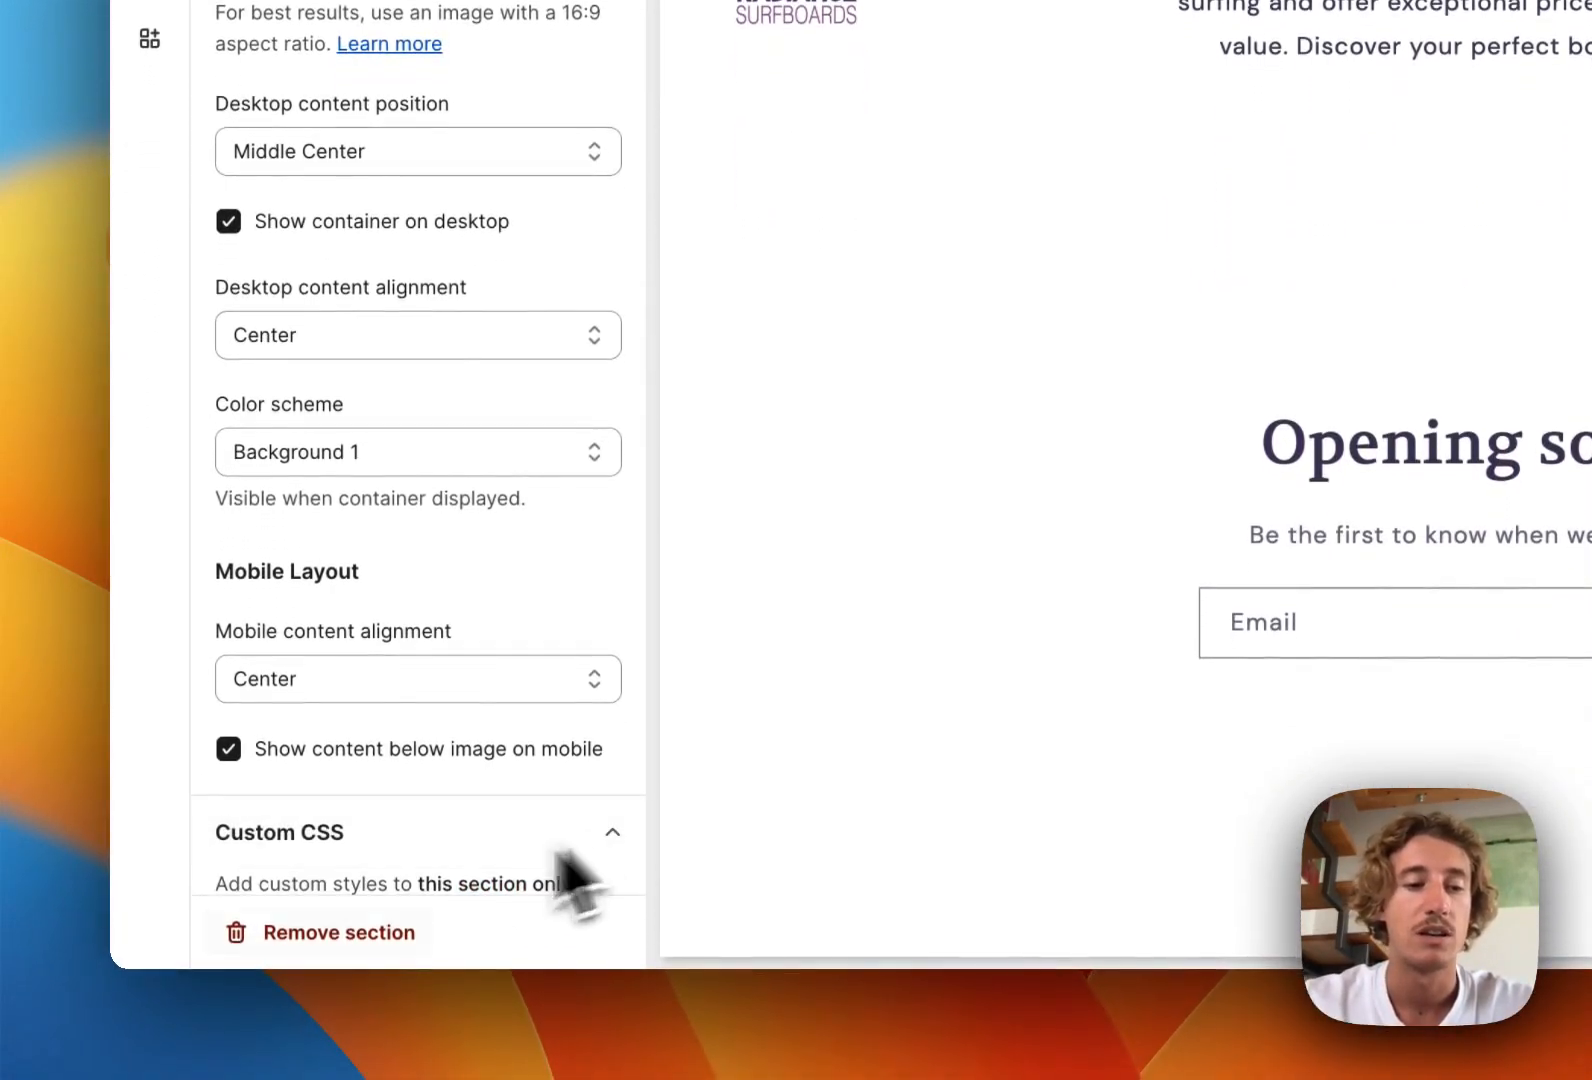
pyautogui.scroll(-3, 380, 880)
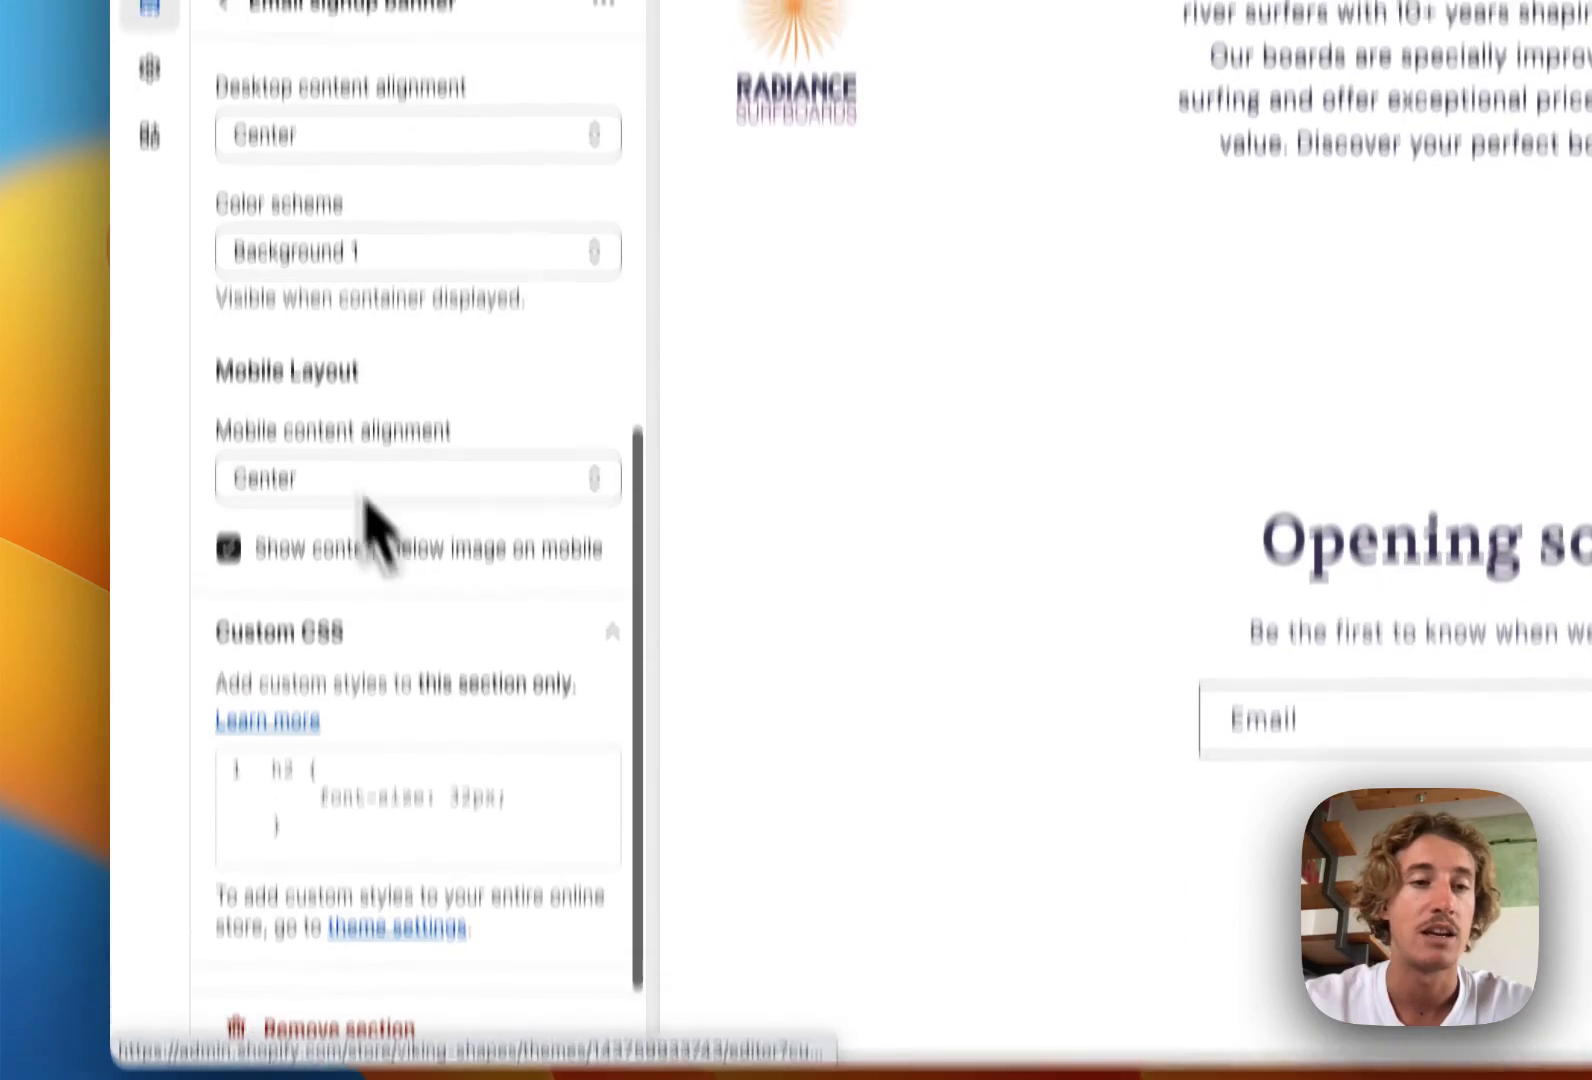
pyautogui.scroll(8, 365, 515)
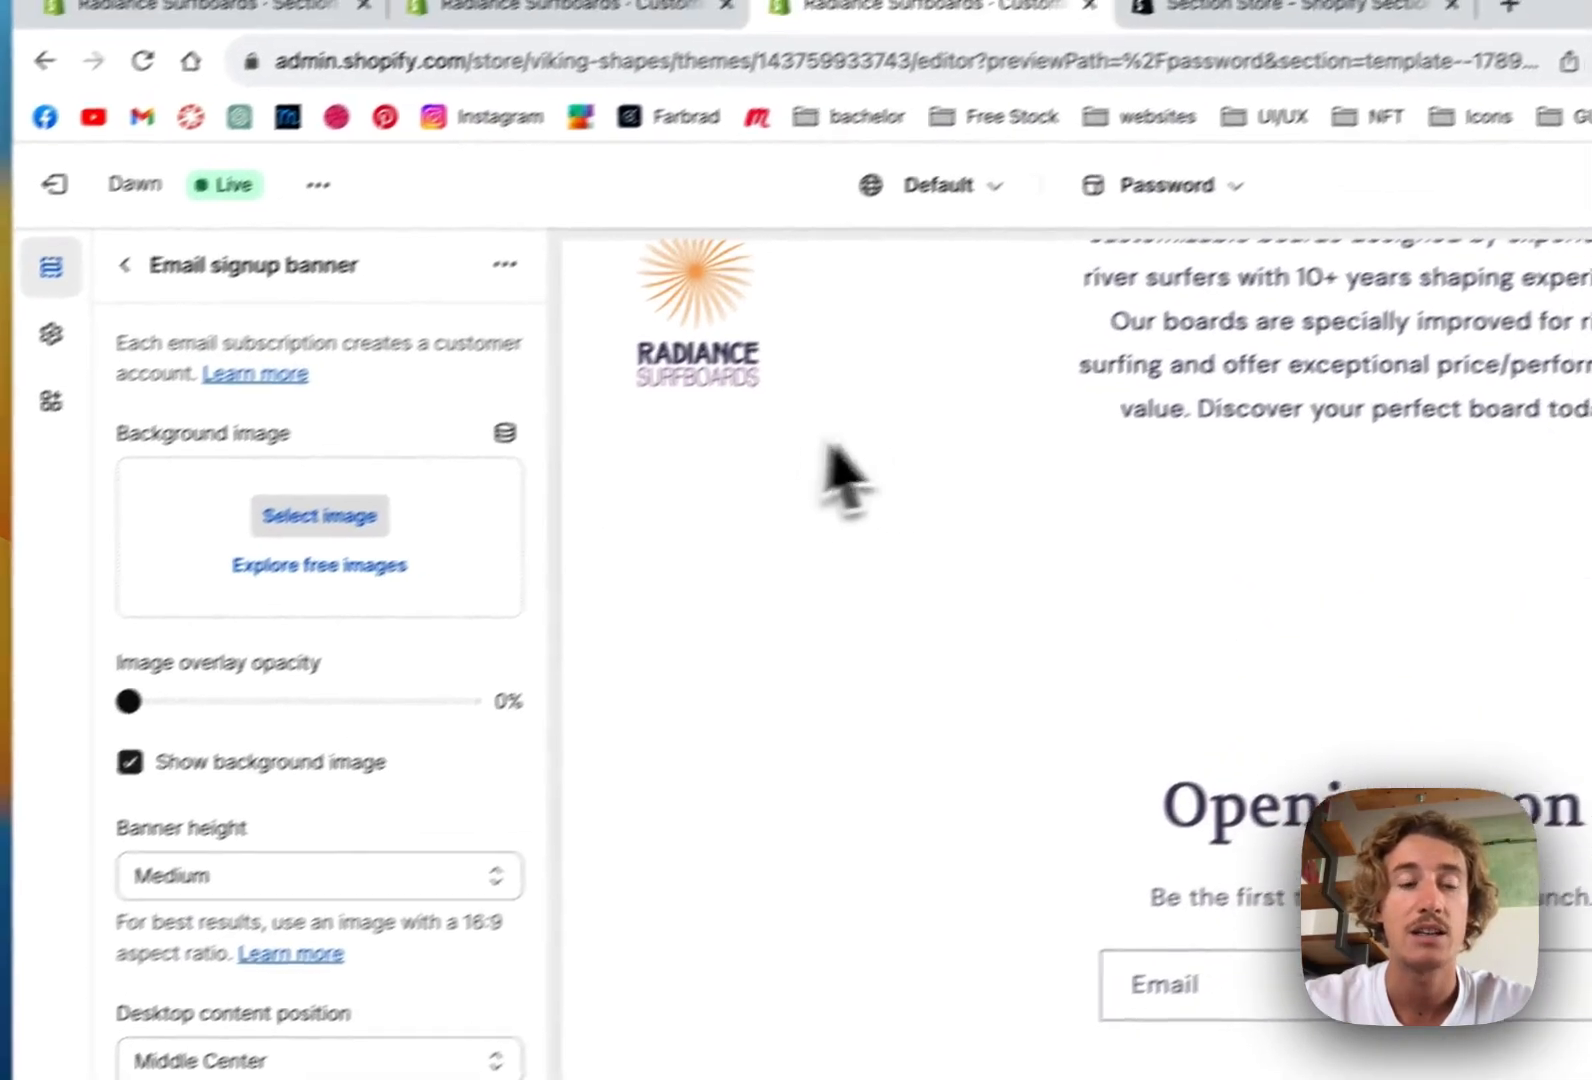
pyautogui.scroll(-5, 451, 487)
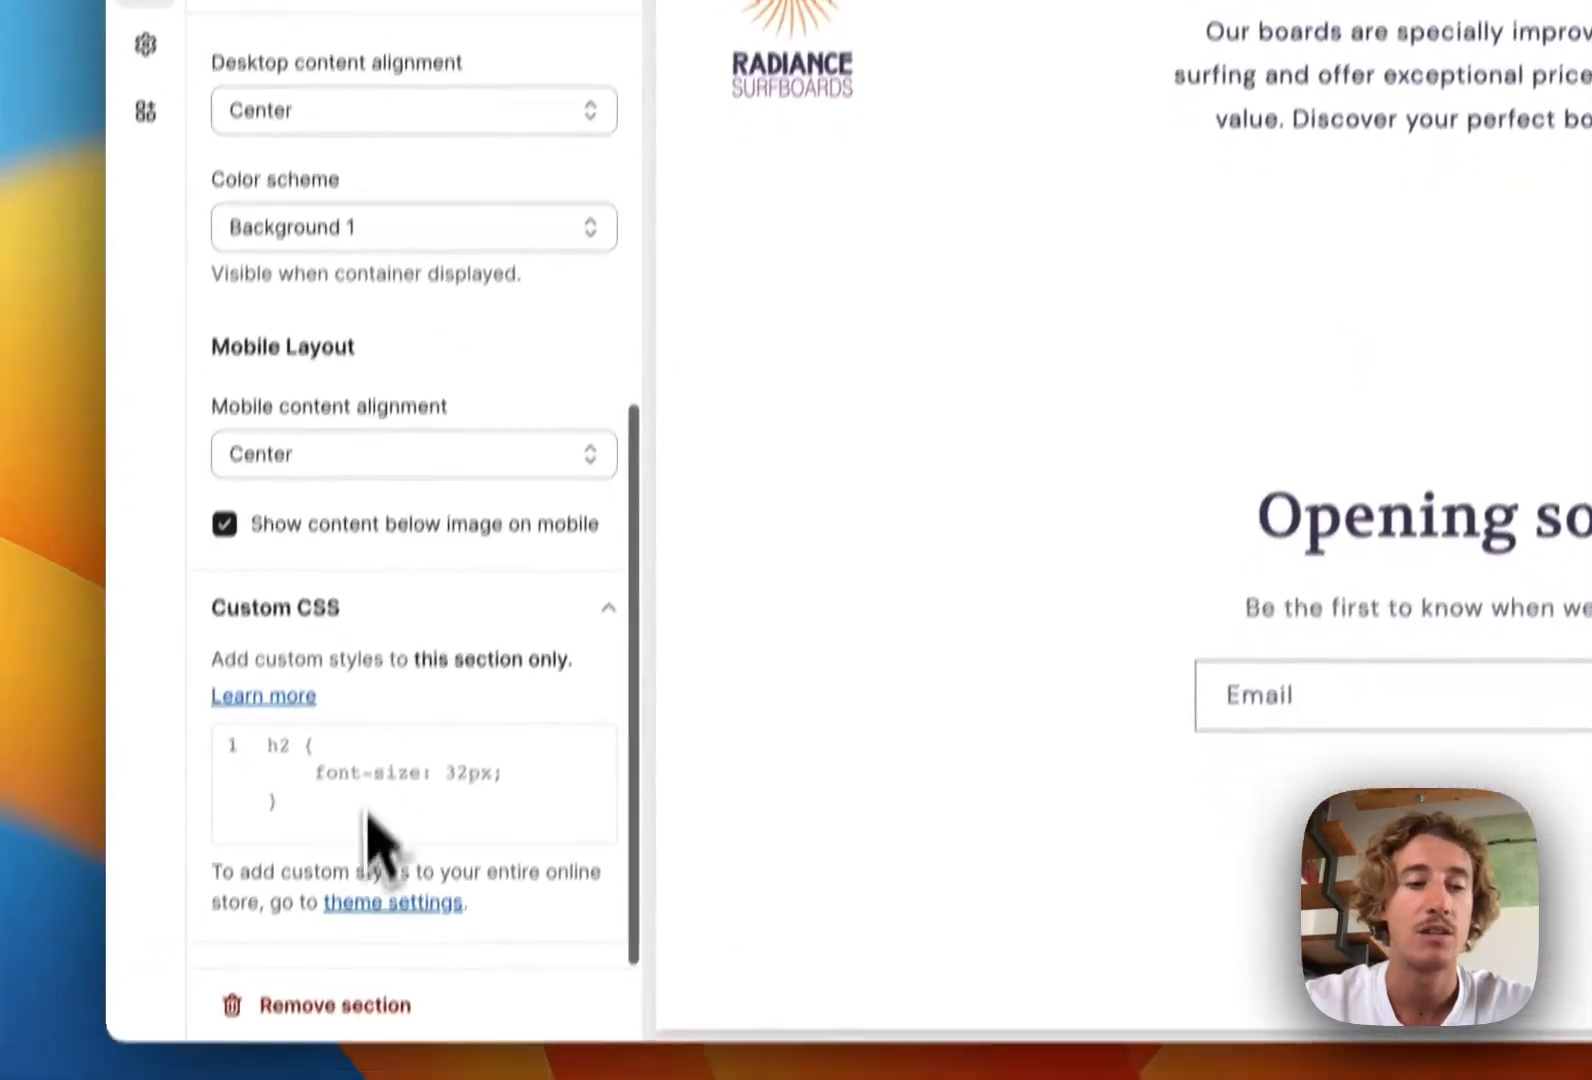
# Replace the mistakenly pasted link in the Email signup banner's Custom CSS with the rule { display: none; }
pyautogui.click(412, 737)
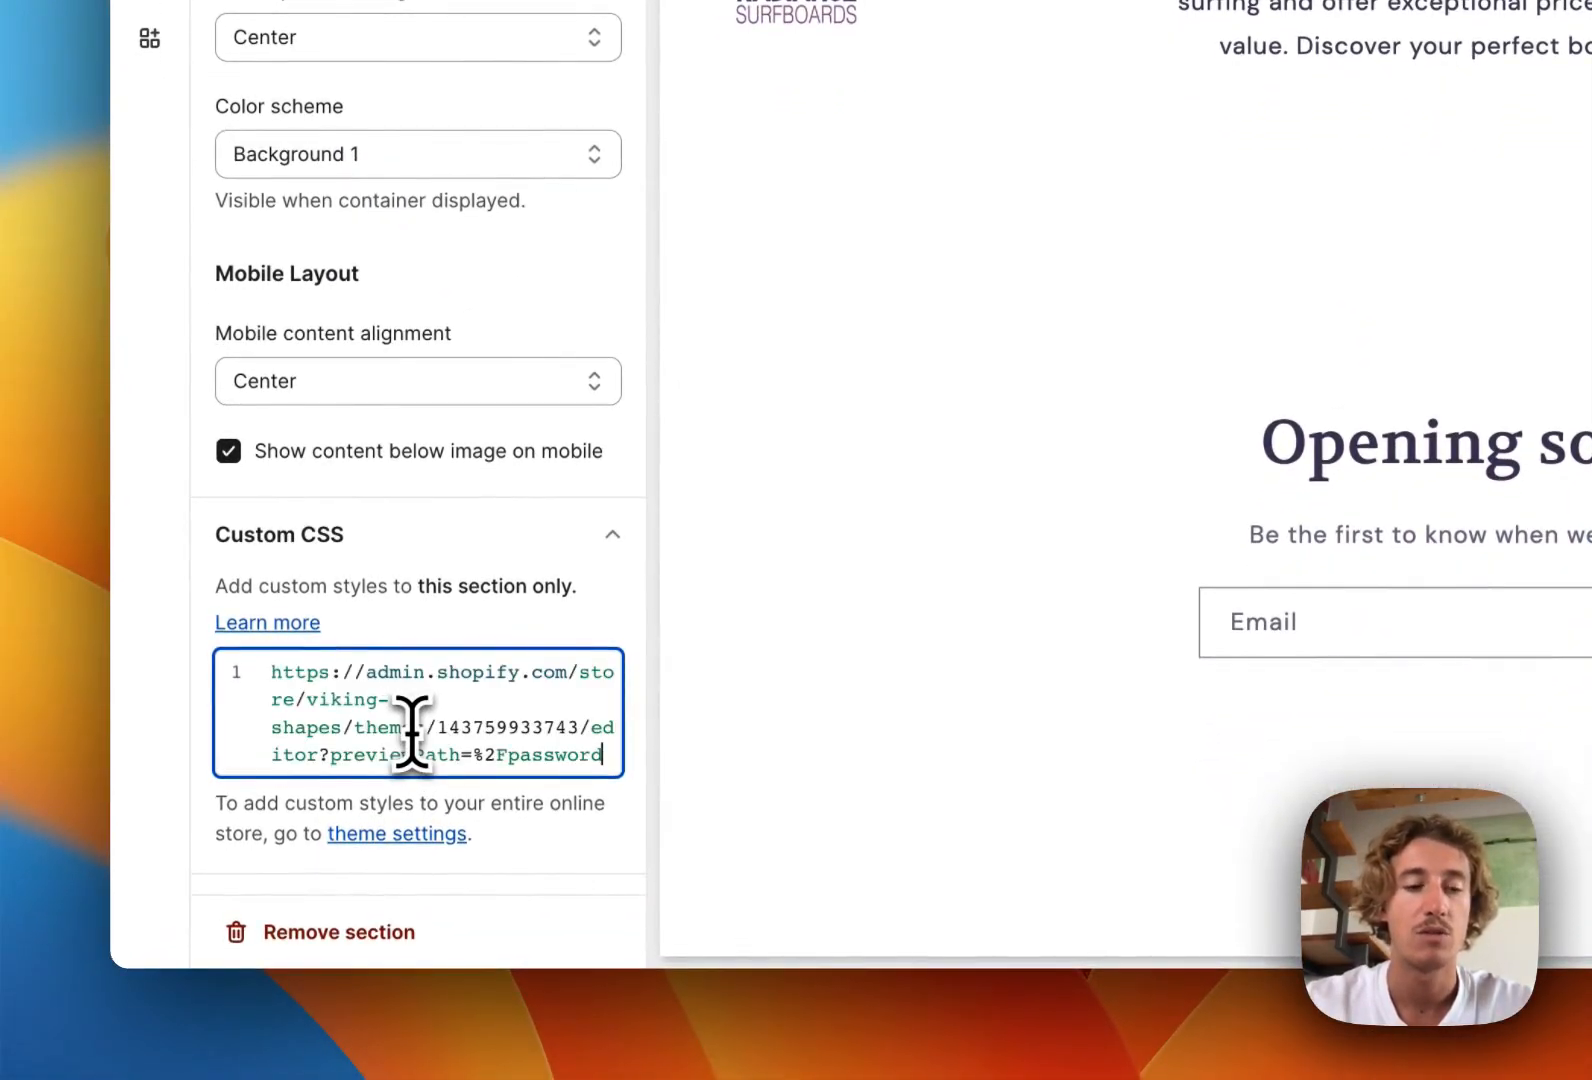
pyautogui.press('BackSpace')
pyautogui.write('dispal')
pyautogui.press('BackSpace')
pyautogui.press('BackSpace')
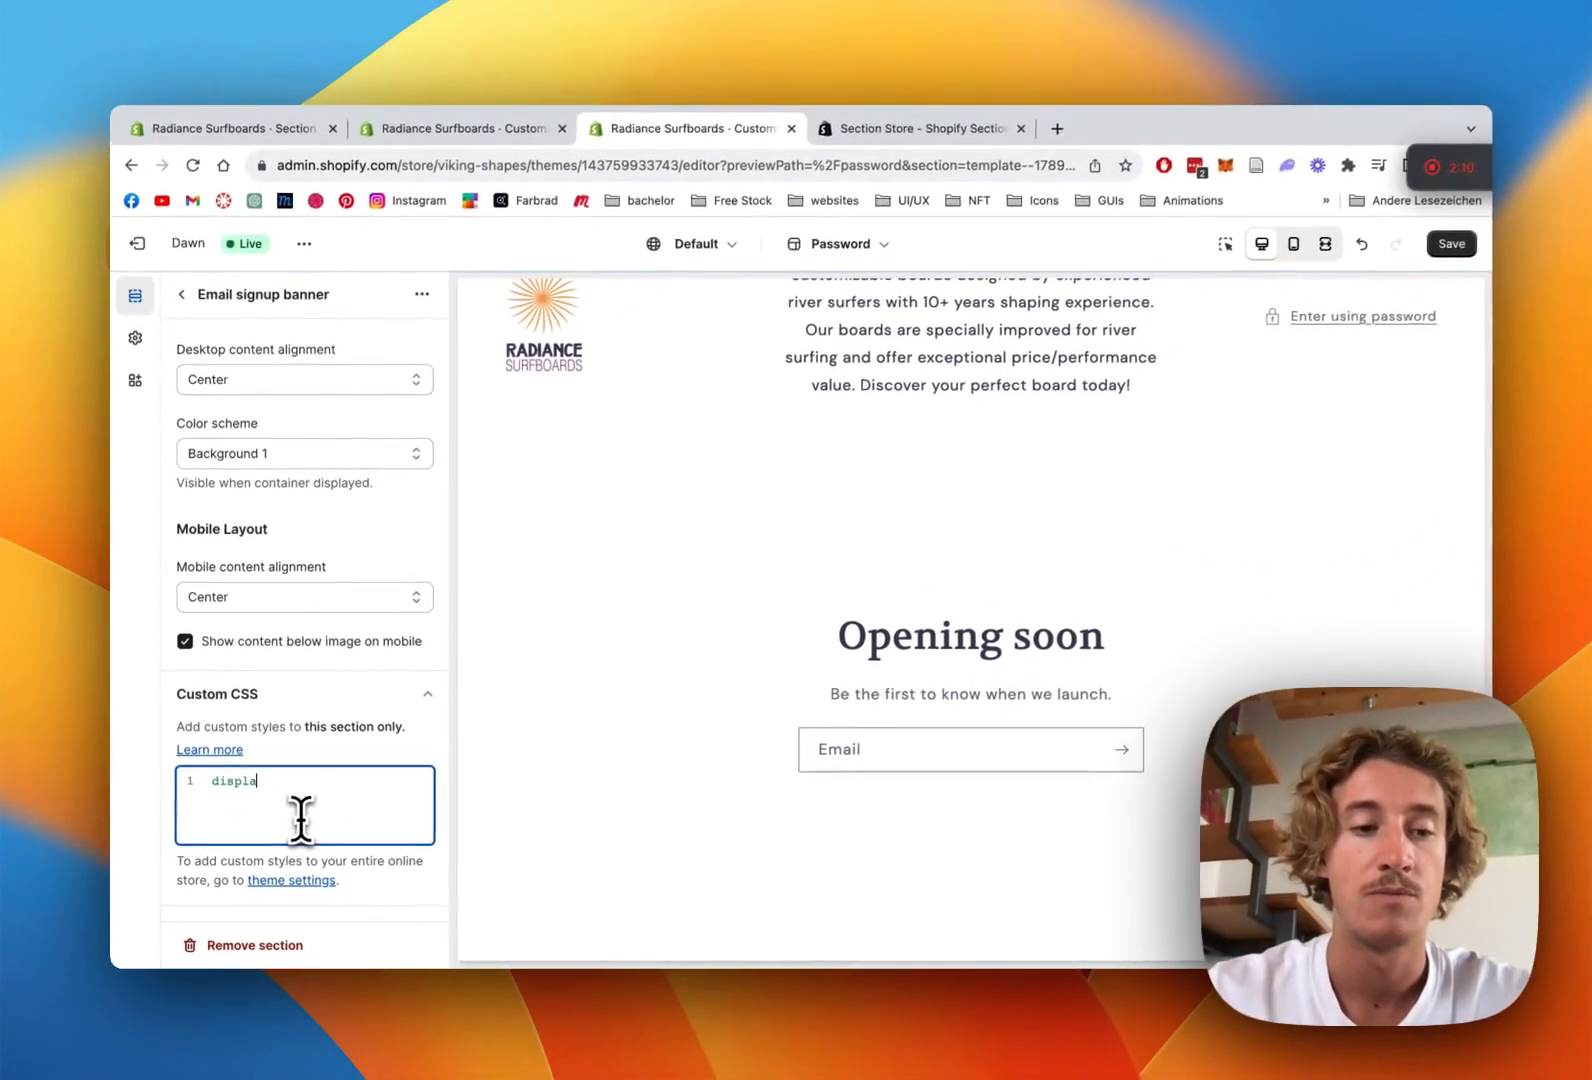
pyautogui.press('BackSpace')
pyautogui.press('BackSpace')
pyautogui.press('BackSpace')
pyautogui.press('BackSpace')
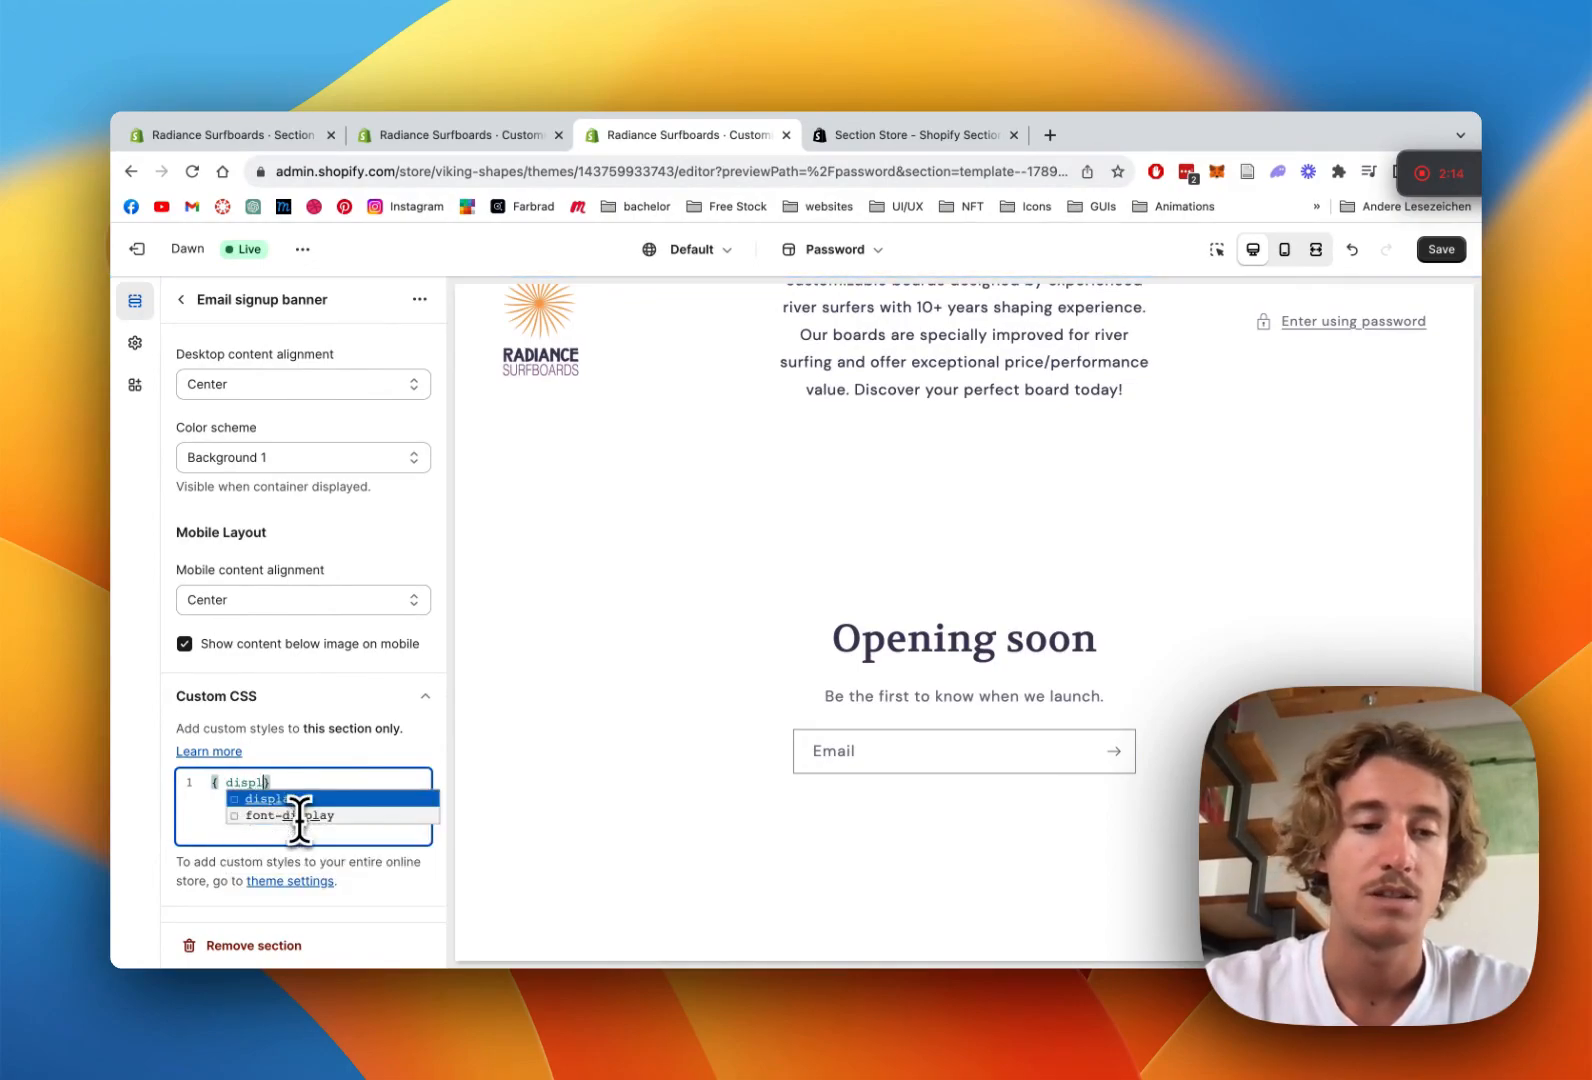
pyautogui.write(';')
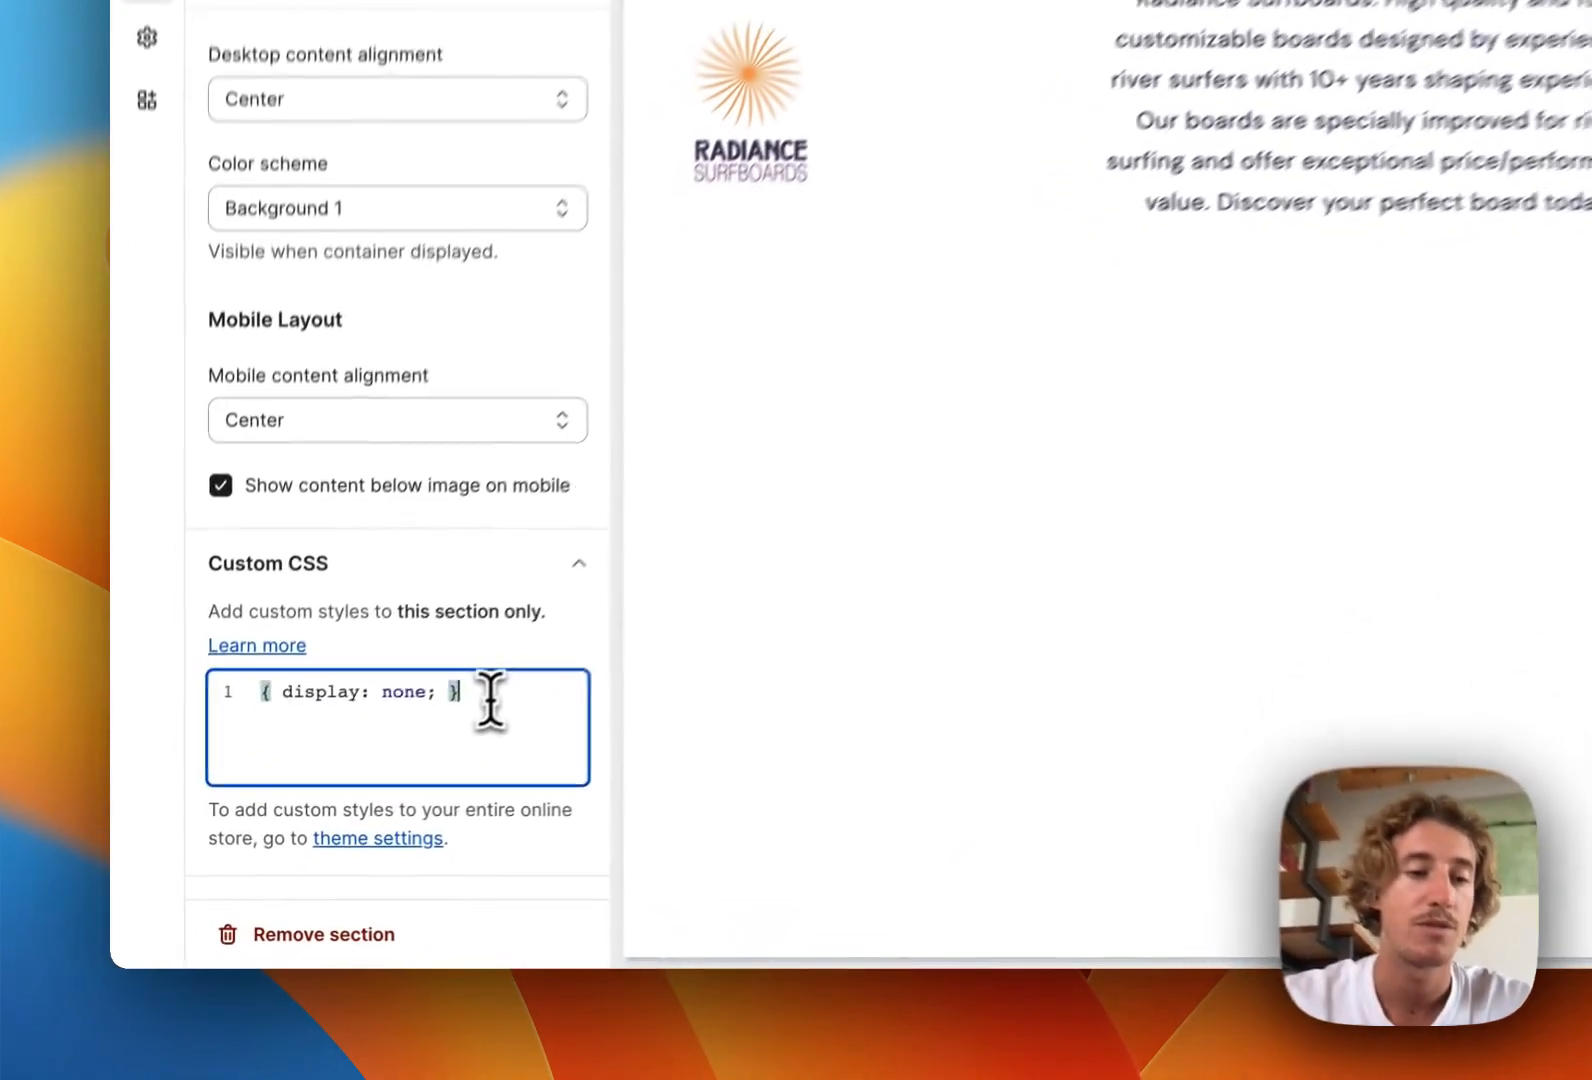
# Copy the { display: none; } rule into the Password header's Custom CSS and save the theme
pyautogui.press('super+a')
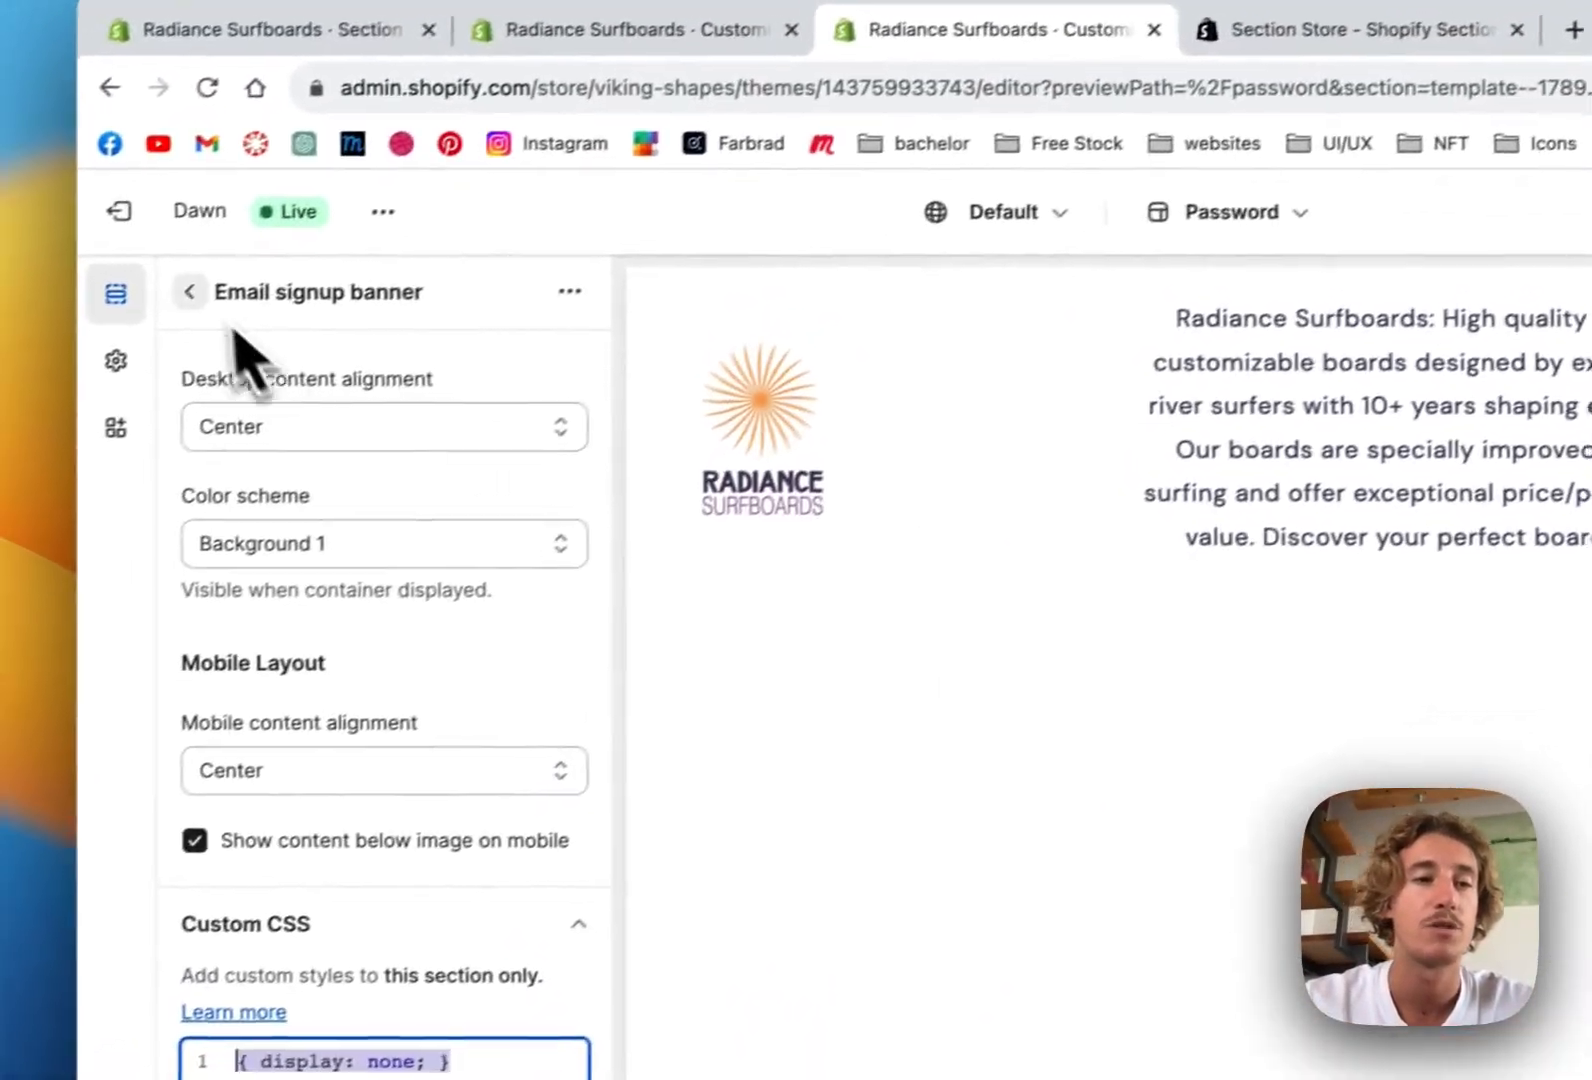
pyautogui.click(36, 271)
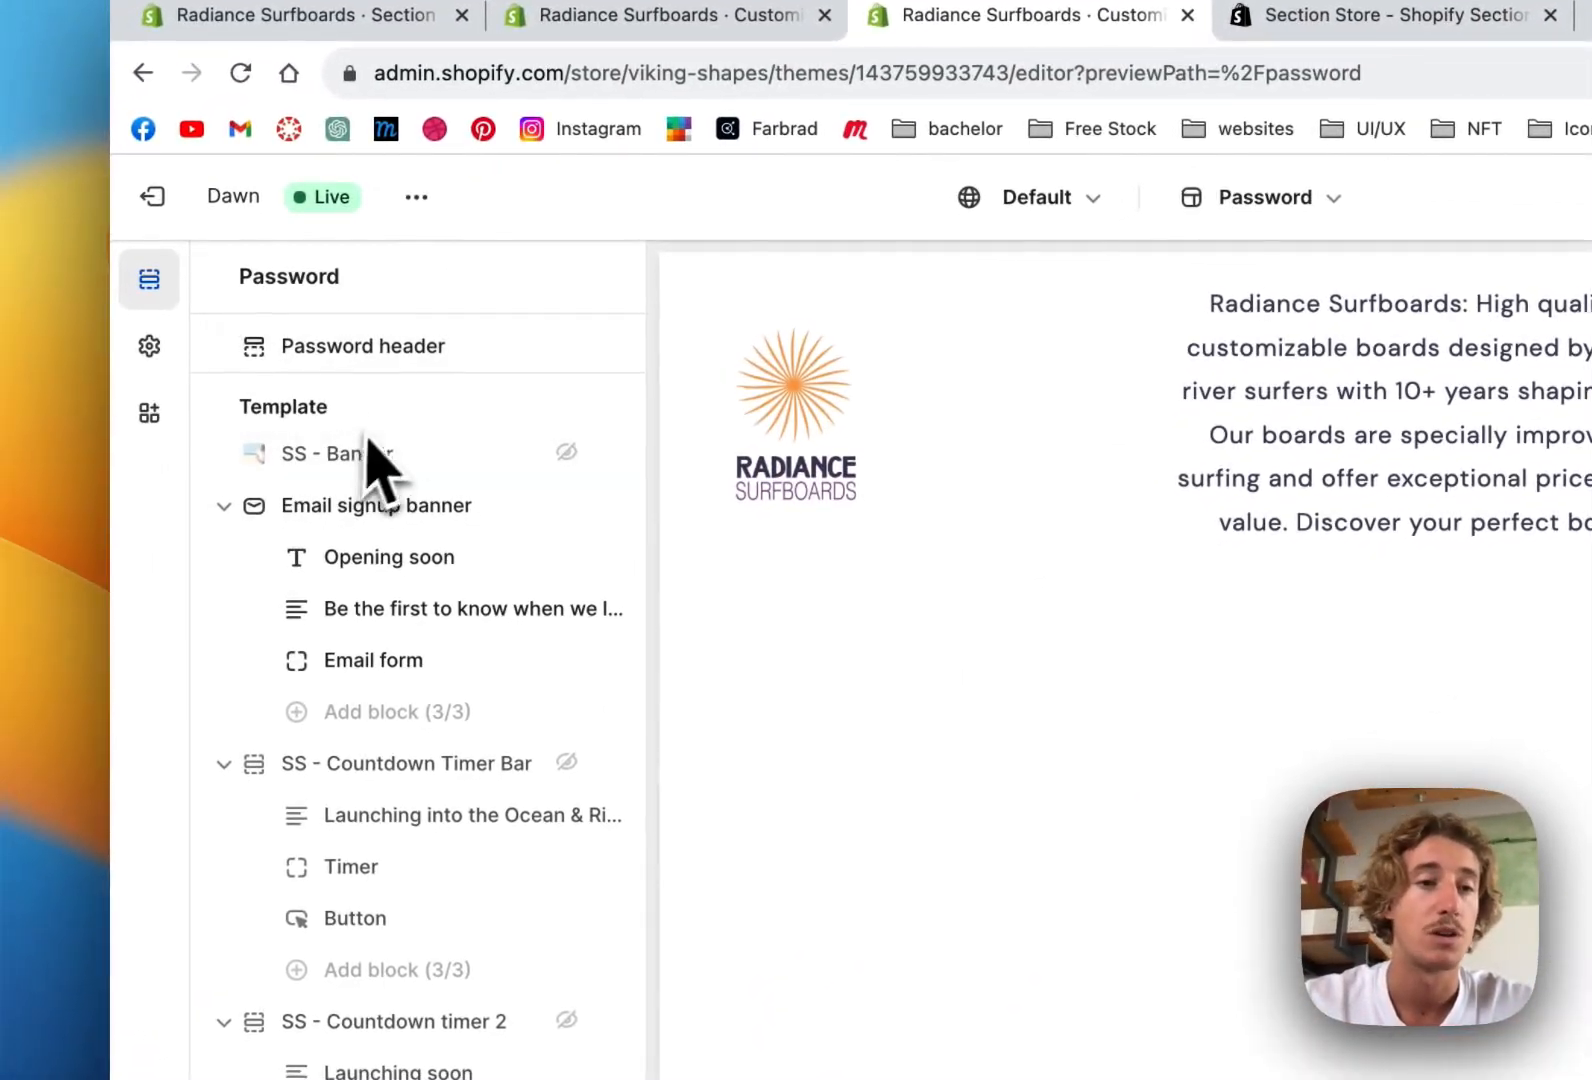
pyautogui.click(410, 343)
pyautogui.click(609, 578)
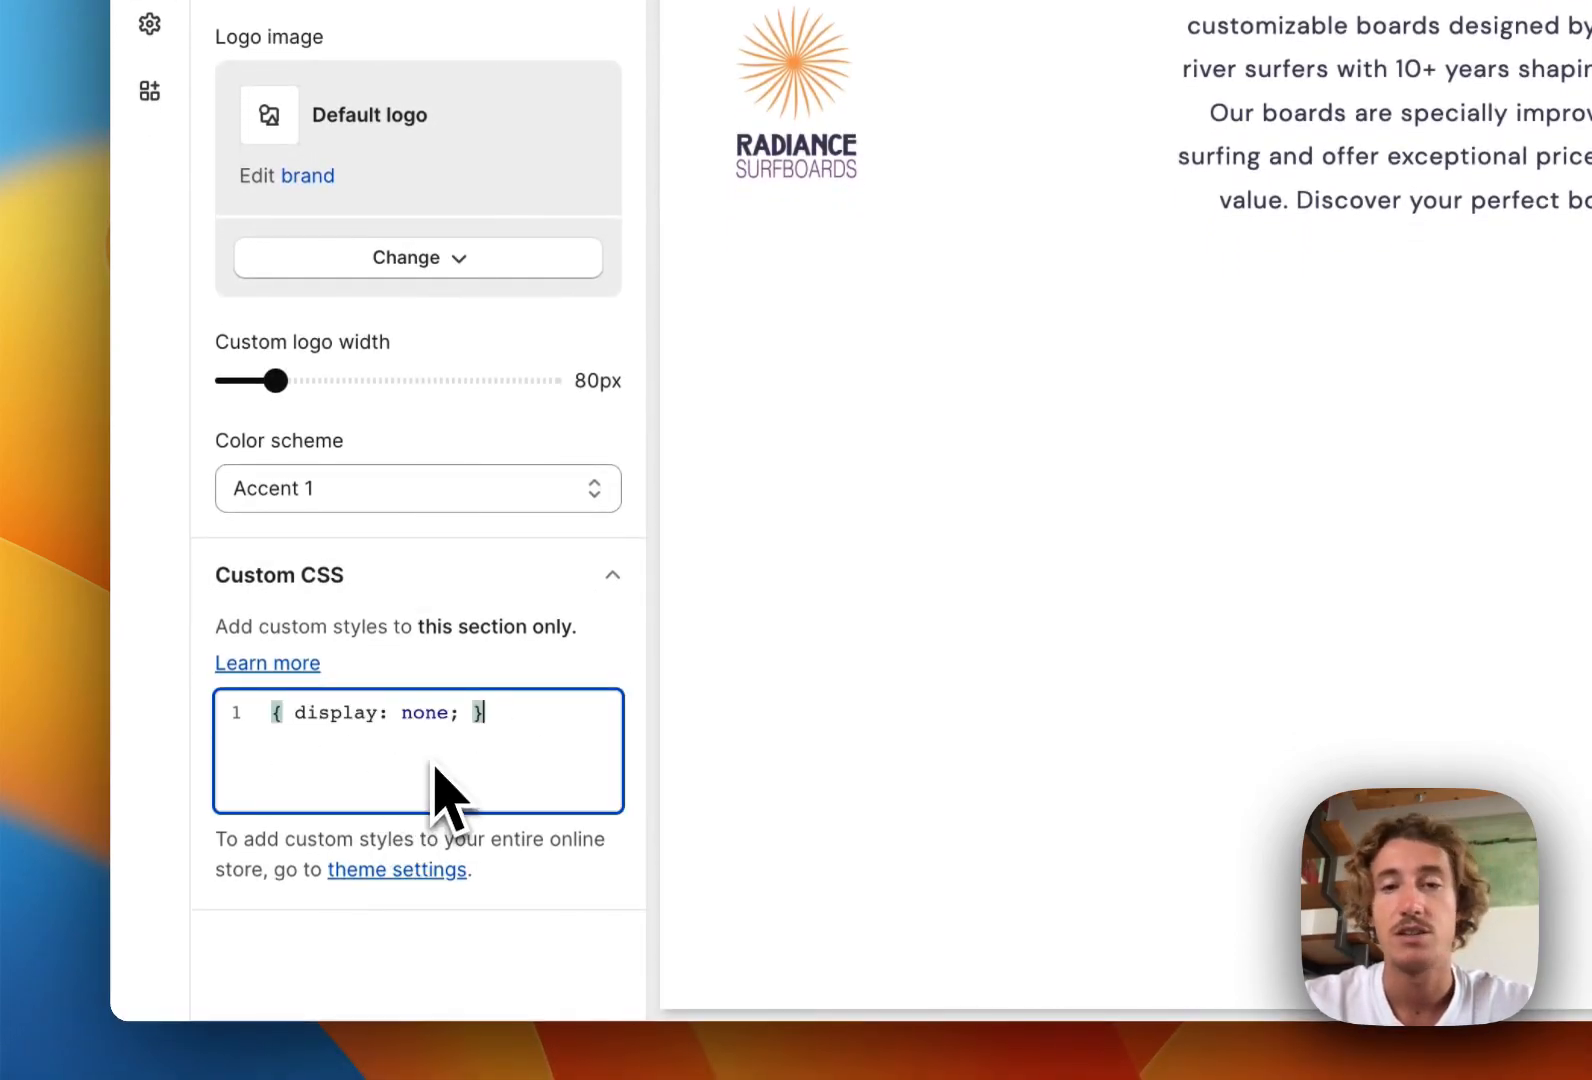
pyautogui.click(1443, 252)
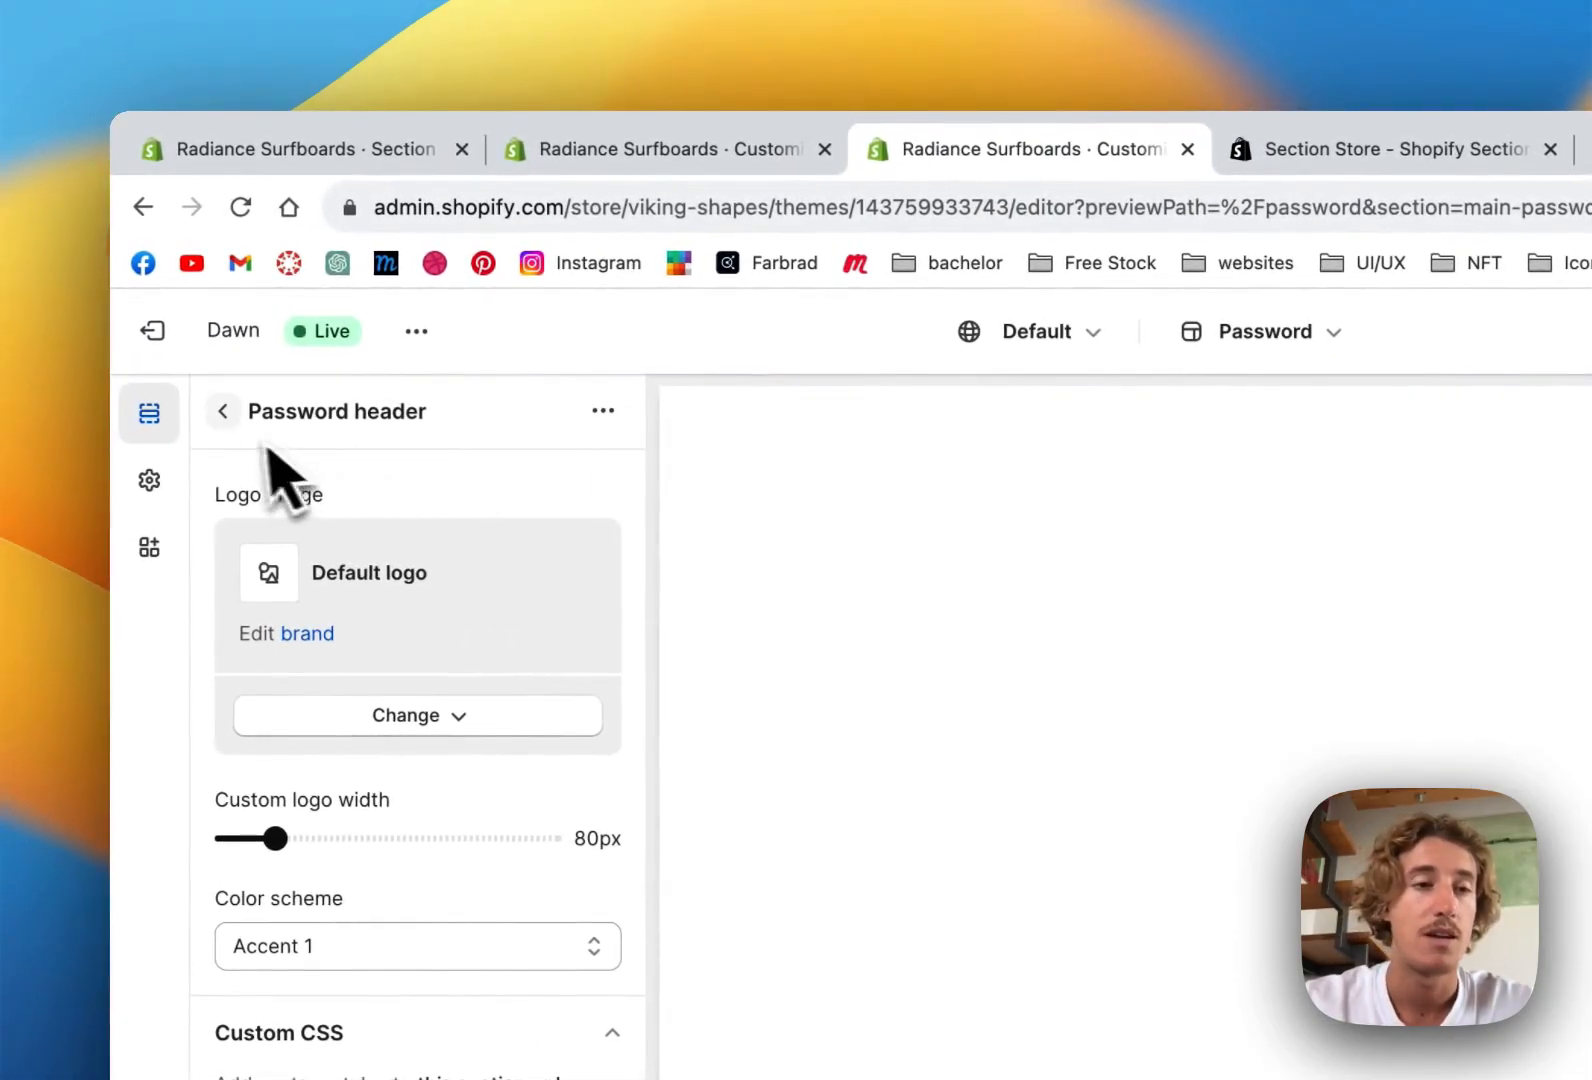
# Search the addable sections for "banner", add SS - Fullscreen Banner to the template and place it directly above the Email signup banner
pyautogui.click(226, 410)
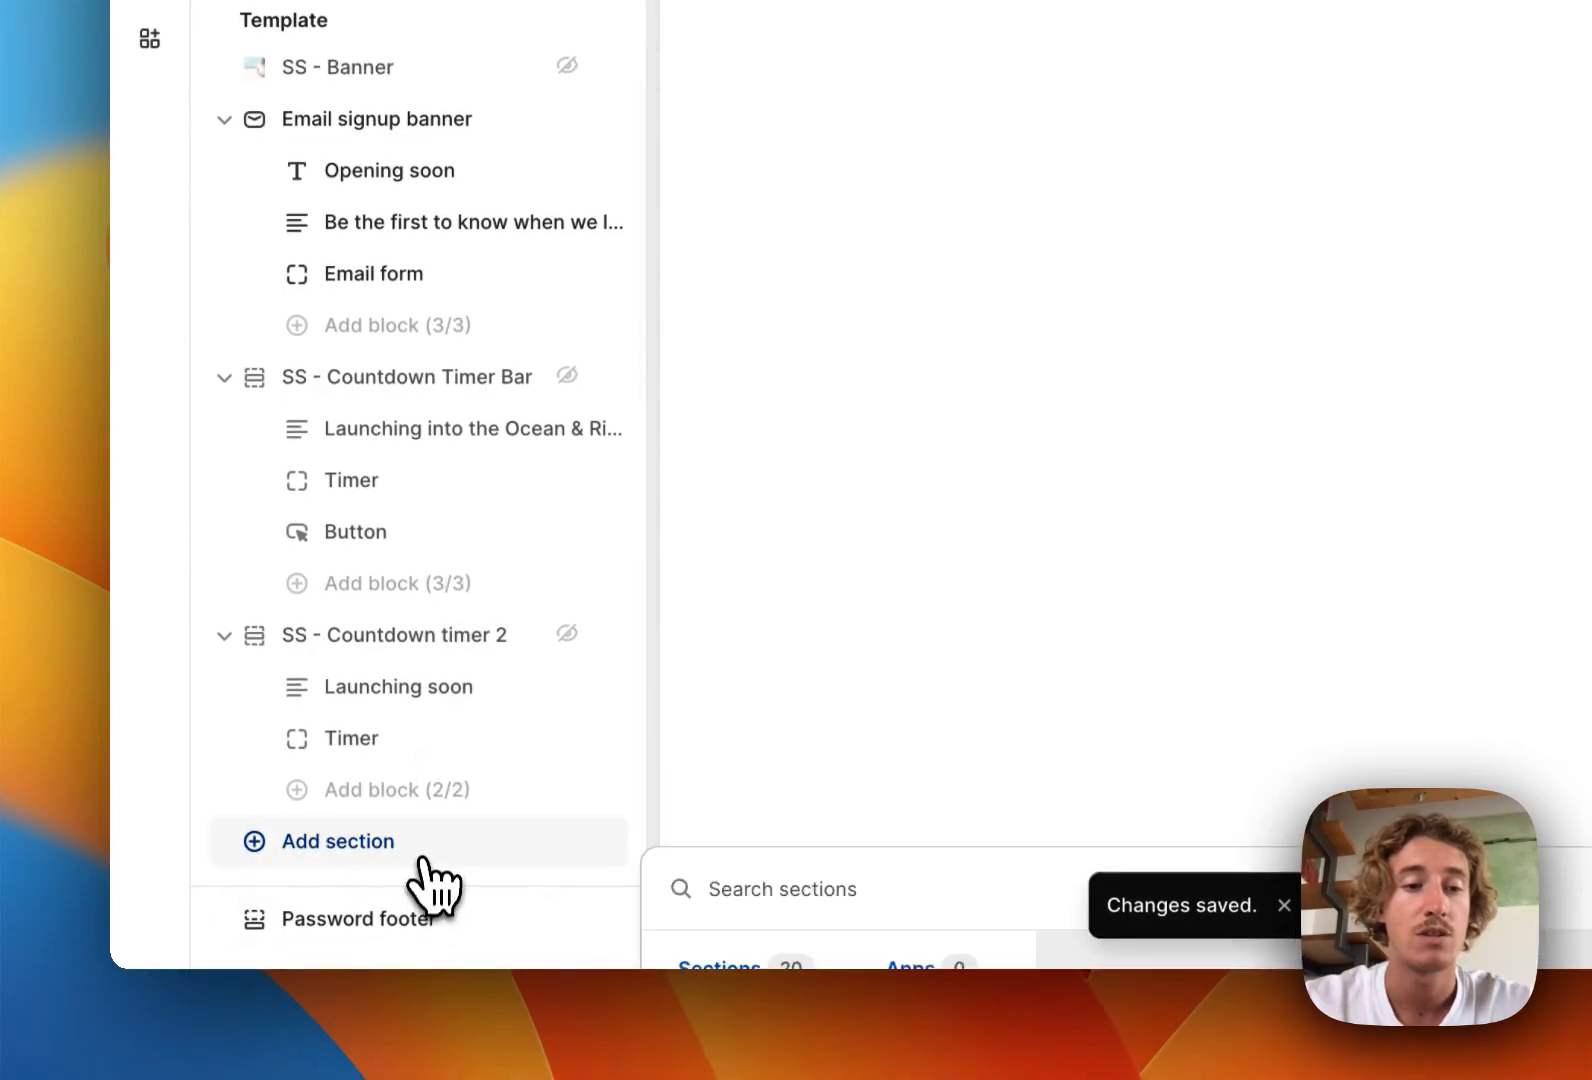
pyautogui.click(422, 858)
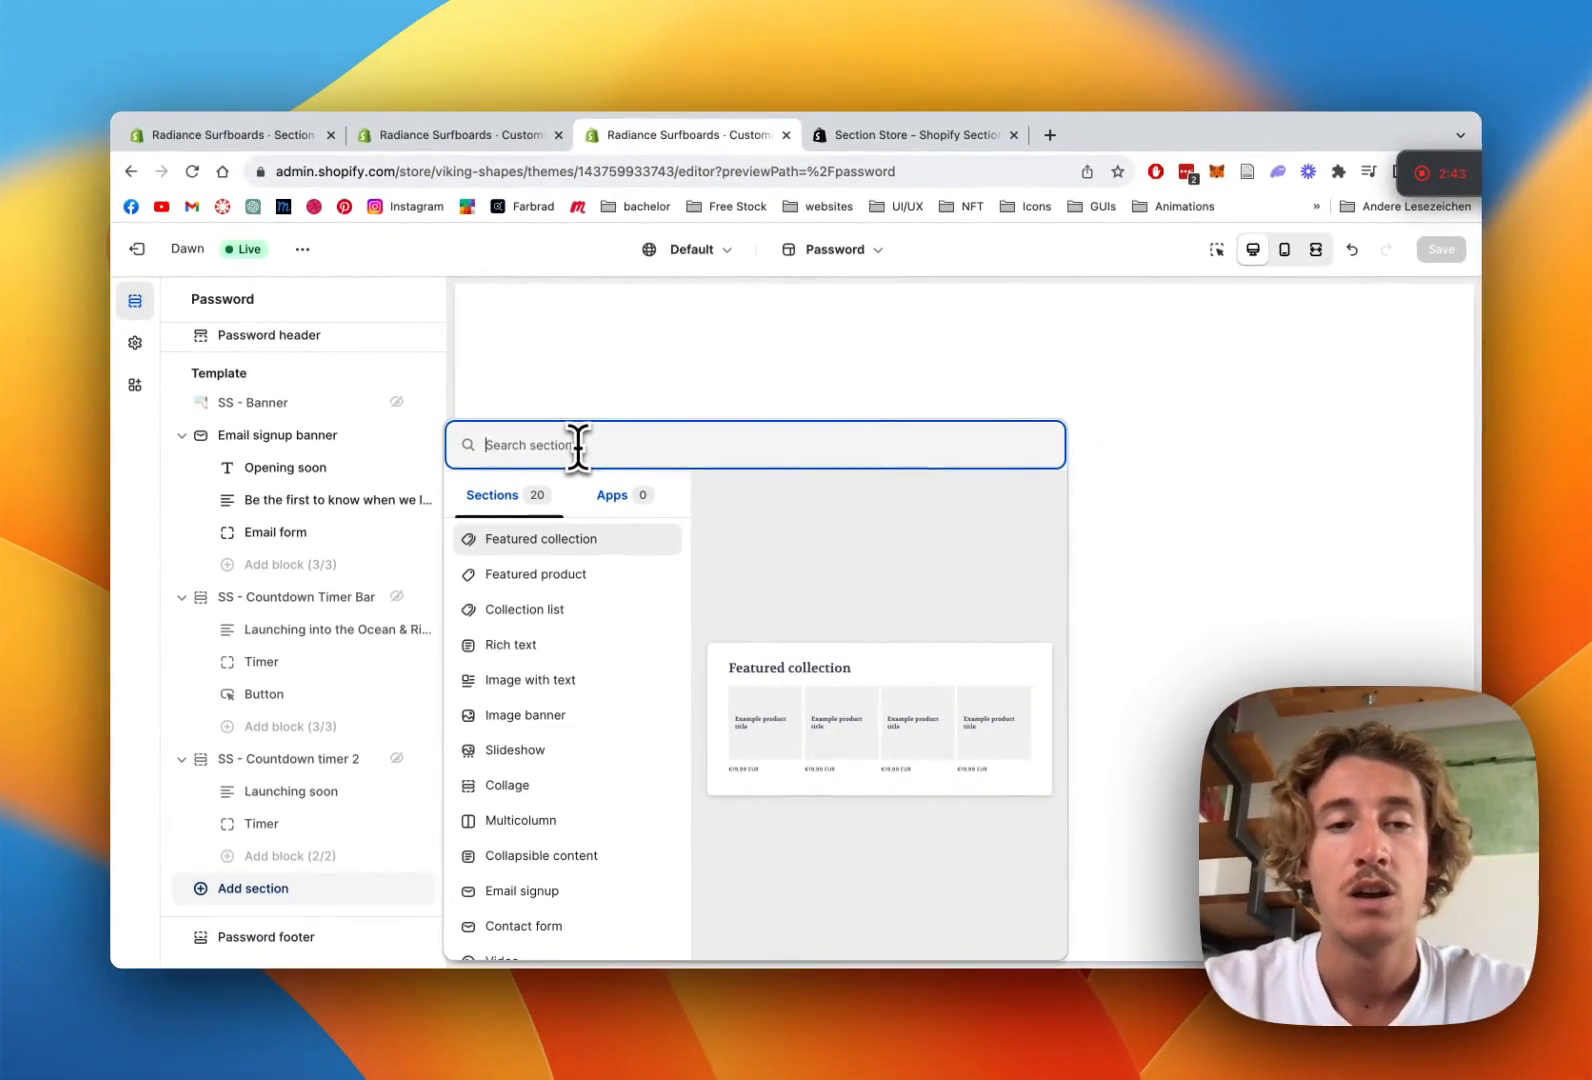
pyautogui.write('banner')
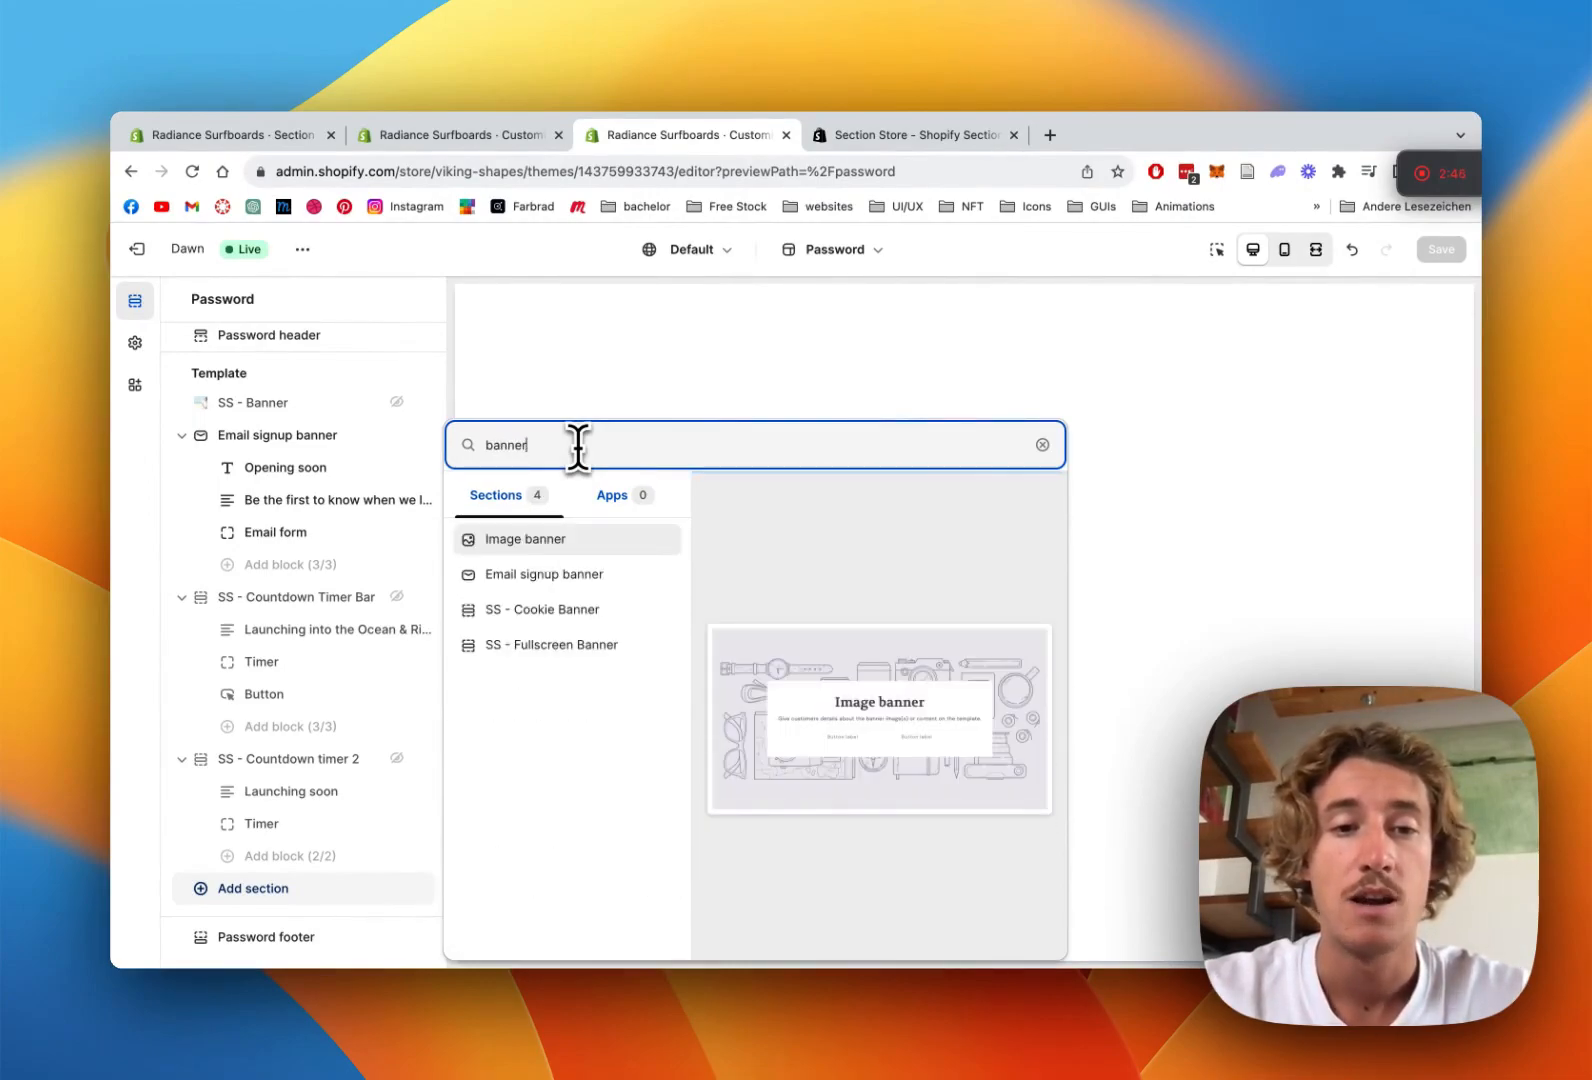
pyautogui.click(590, 643)
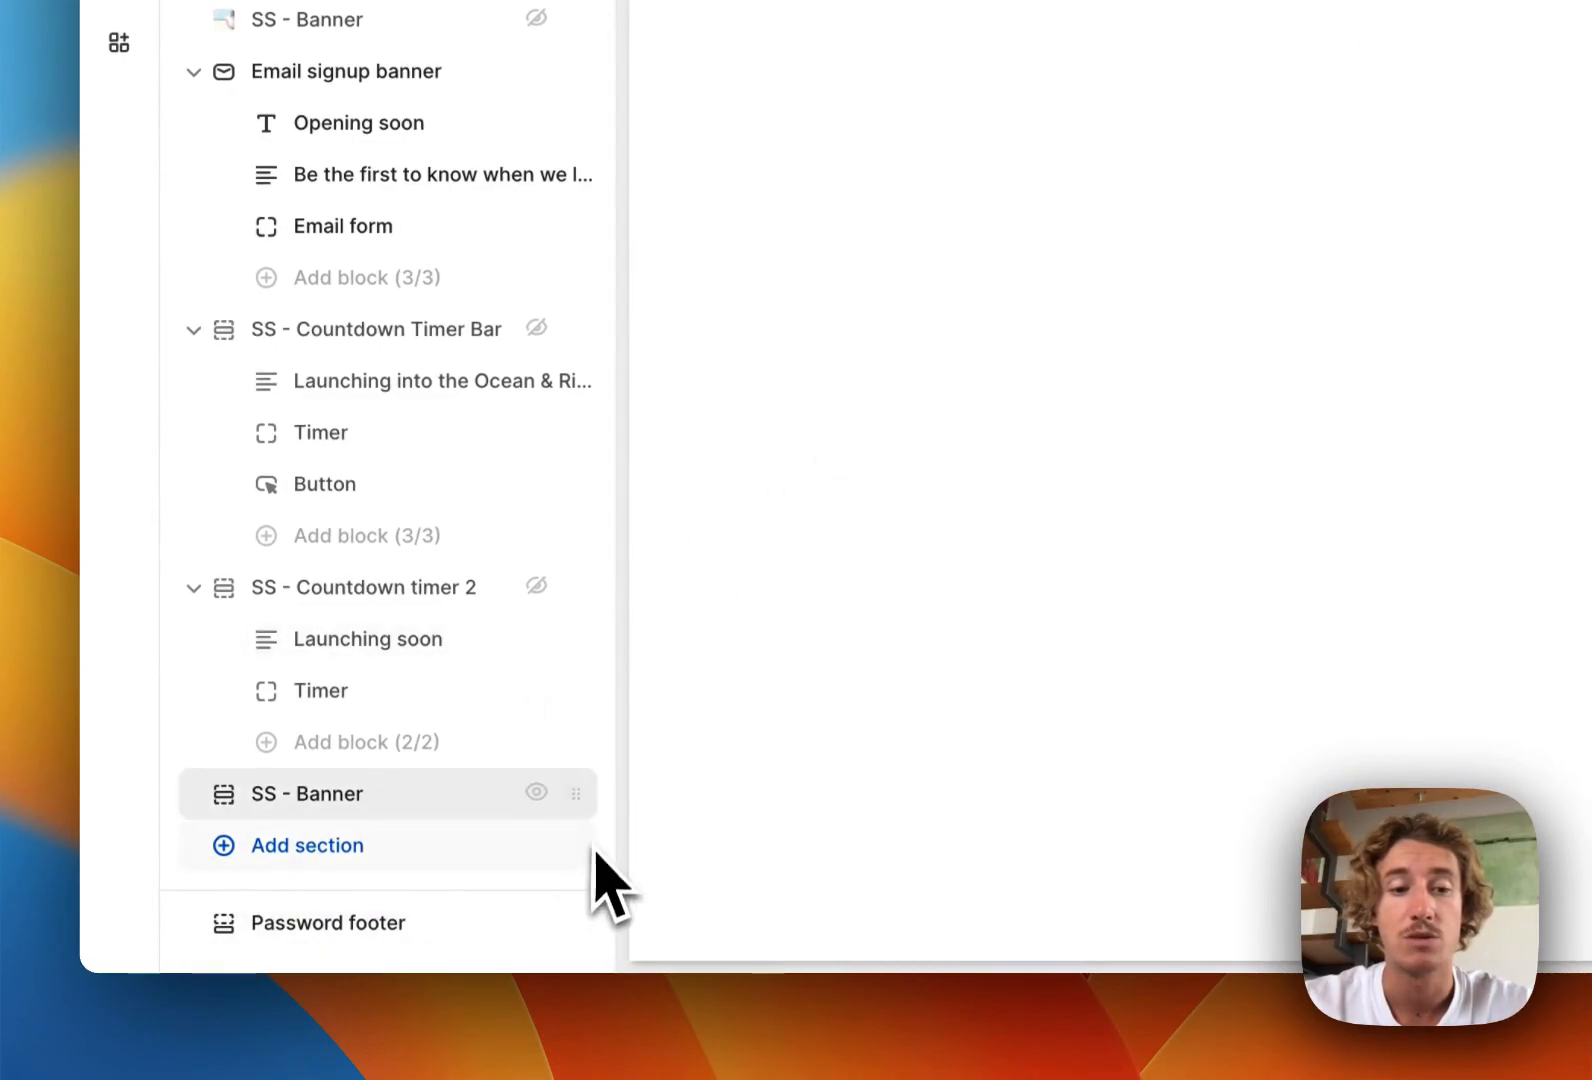
pyautogui.moveTo(585, 805); pyautogui.dragTo(527, 335)
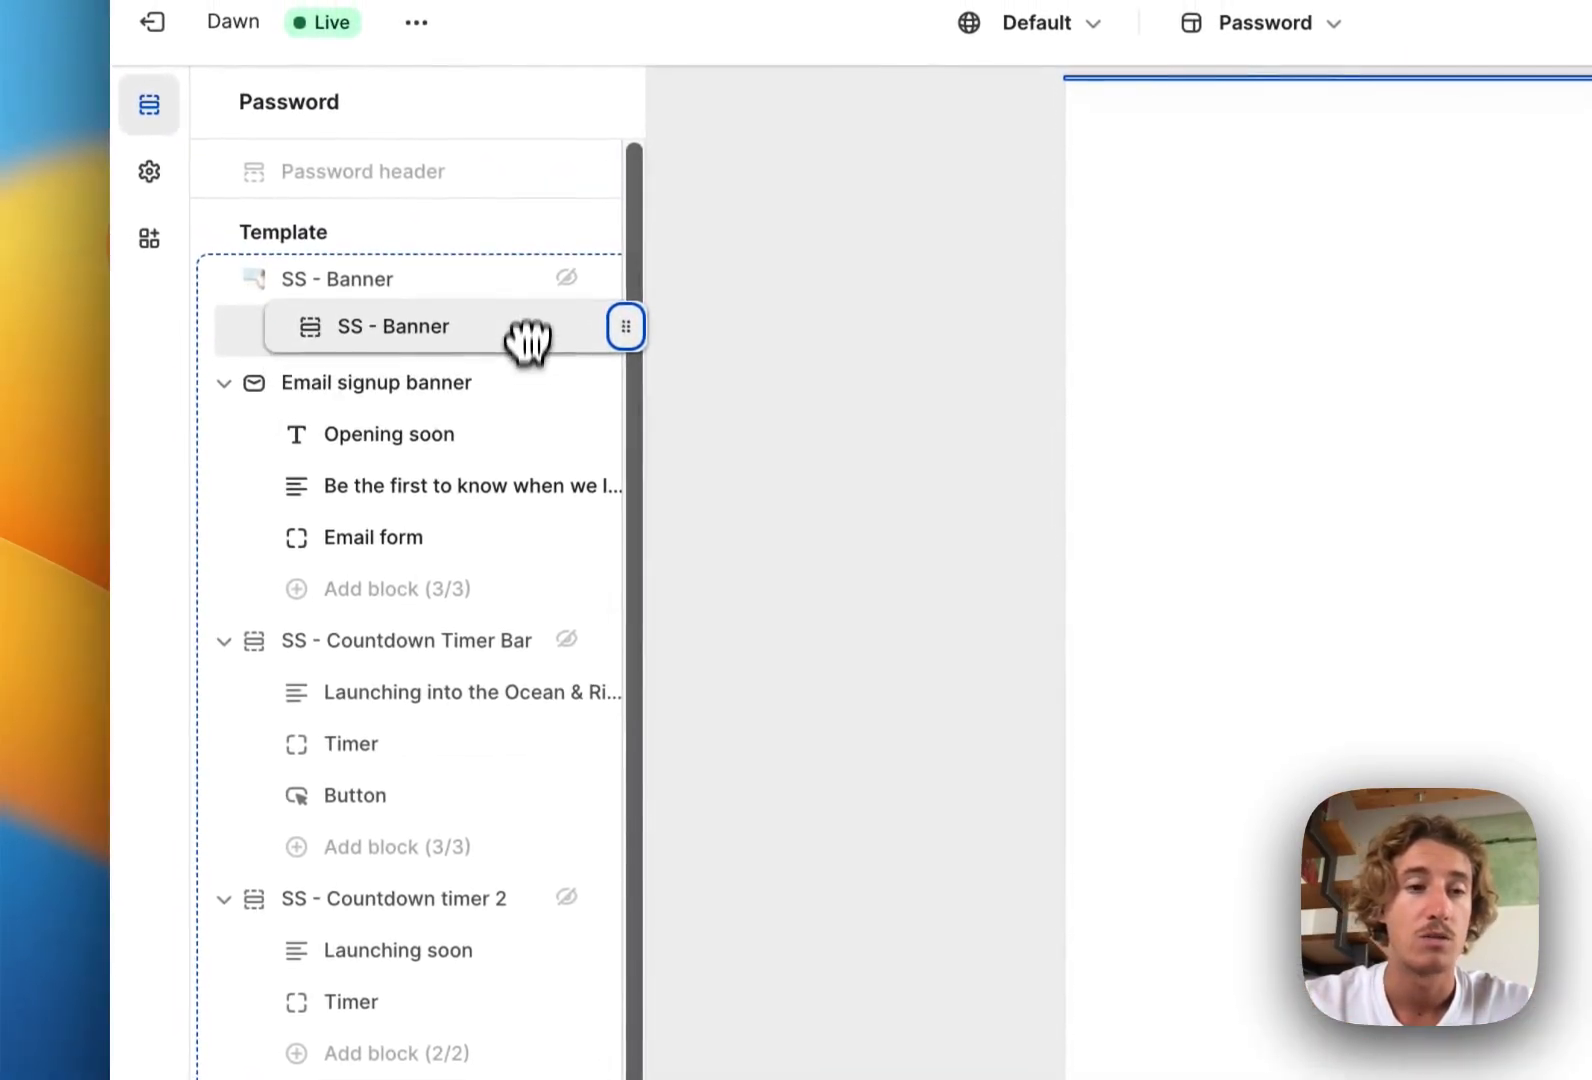
# Review the newly added SS - Banner's image, URL and section padding settings, then return to the section list
pyautogui.click(398, 375)
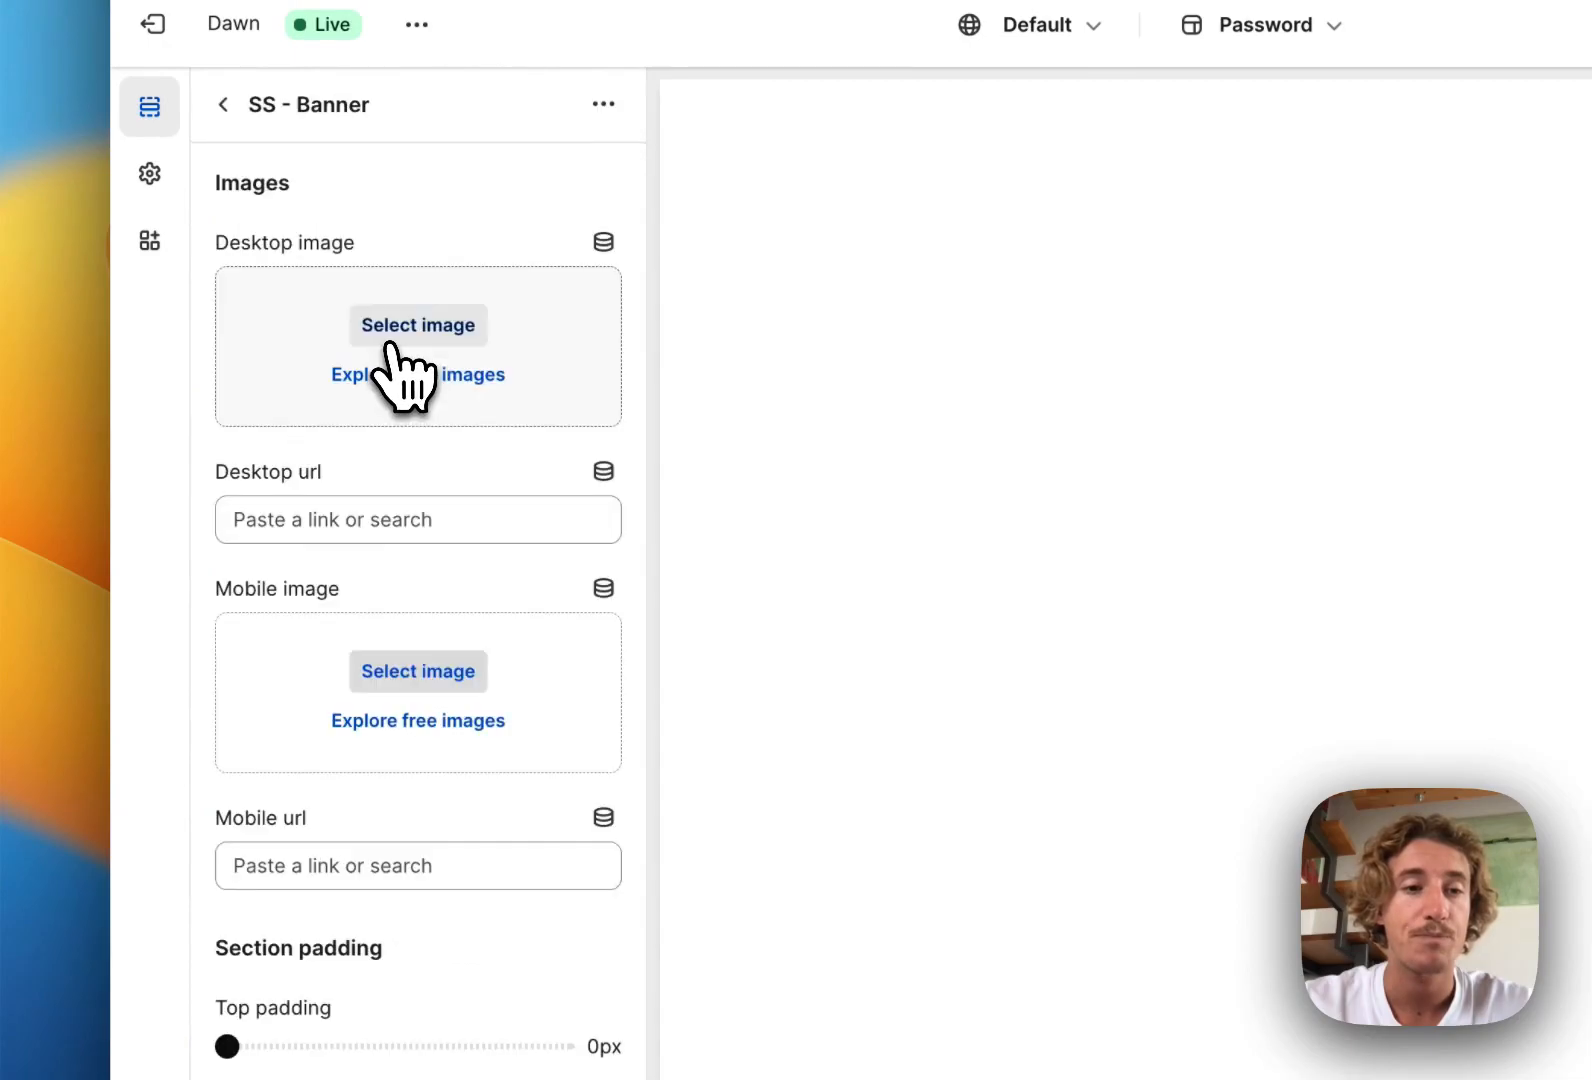
pyautogui.scroll(-2, 420, 298)
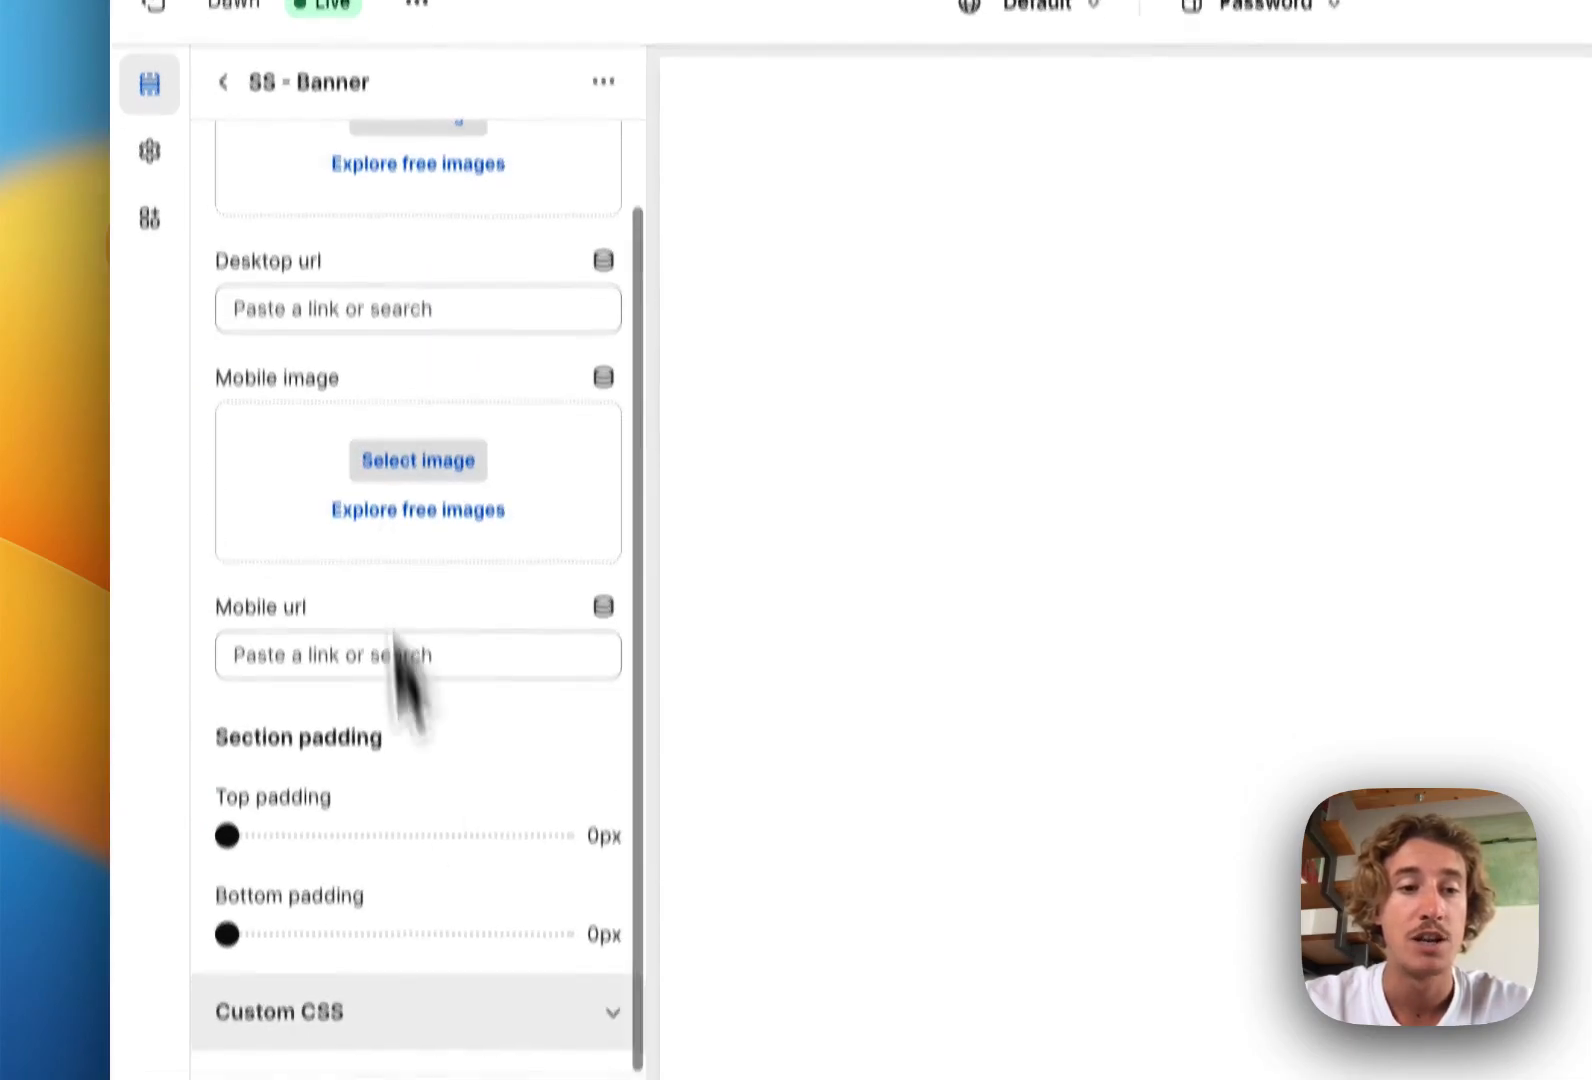
pyautogui.scroll(2, 444, 750)
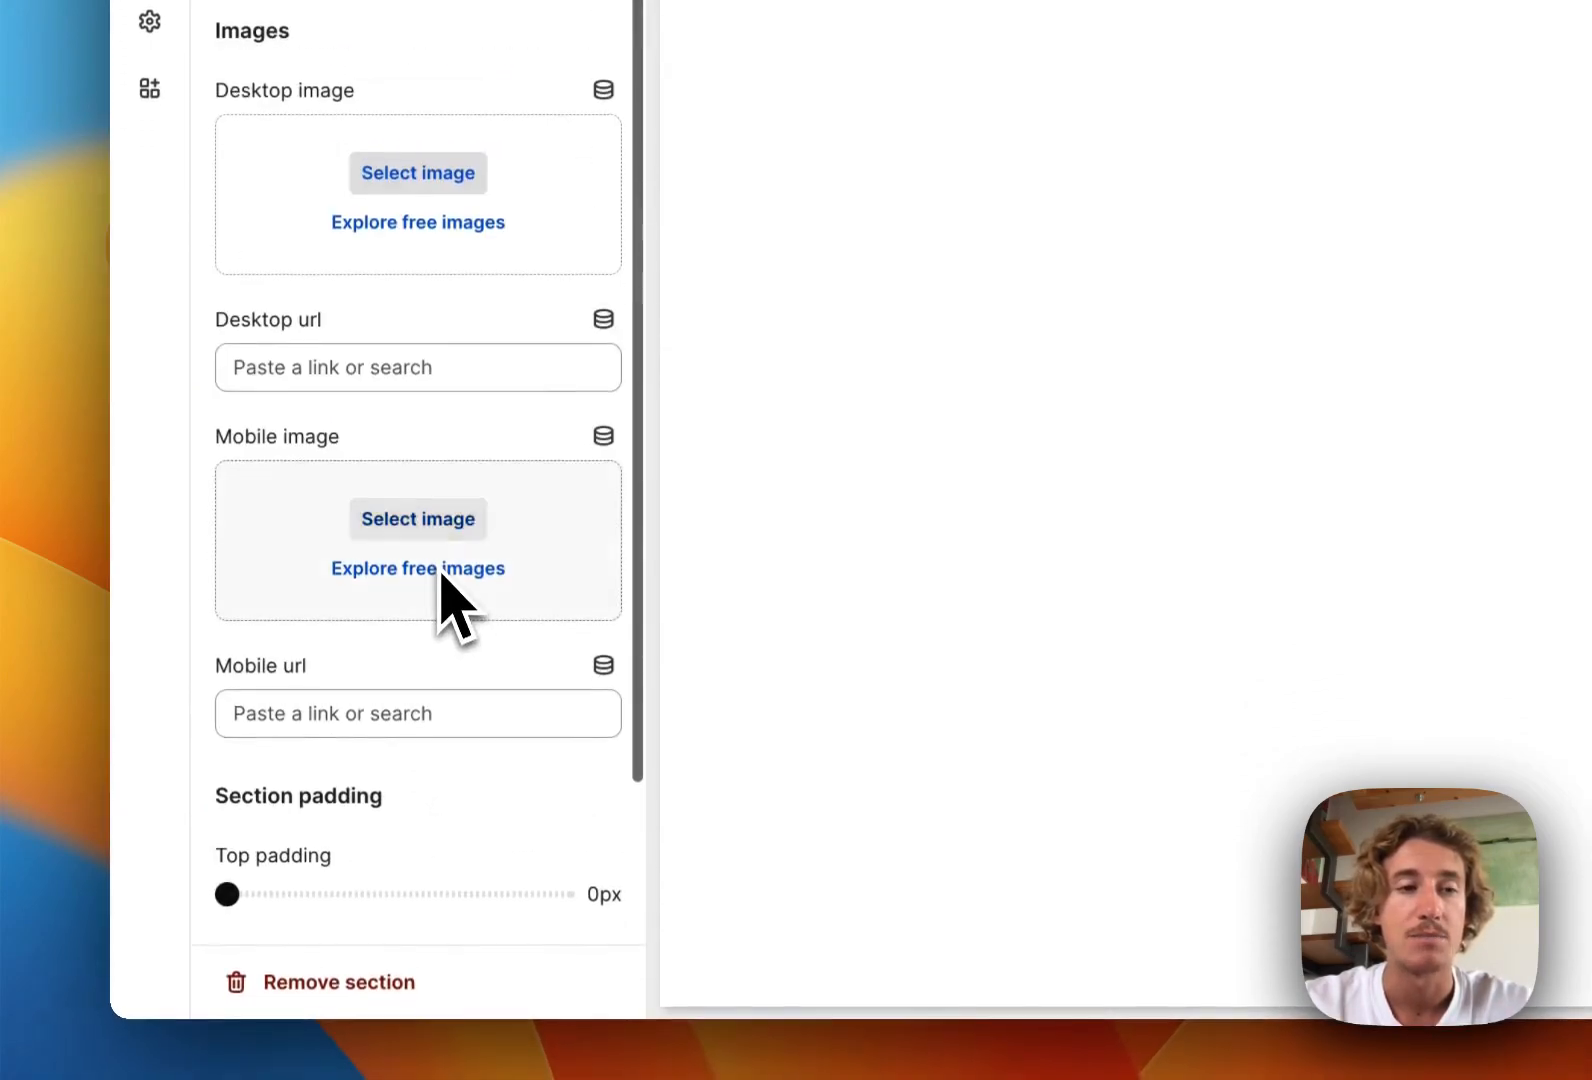
pyautogui.click(256, 284)
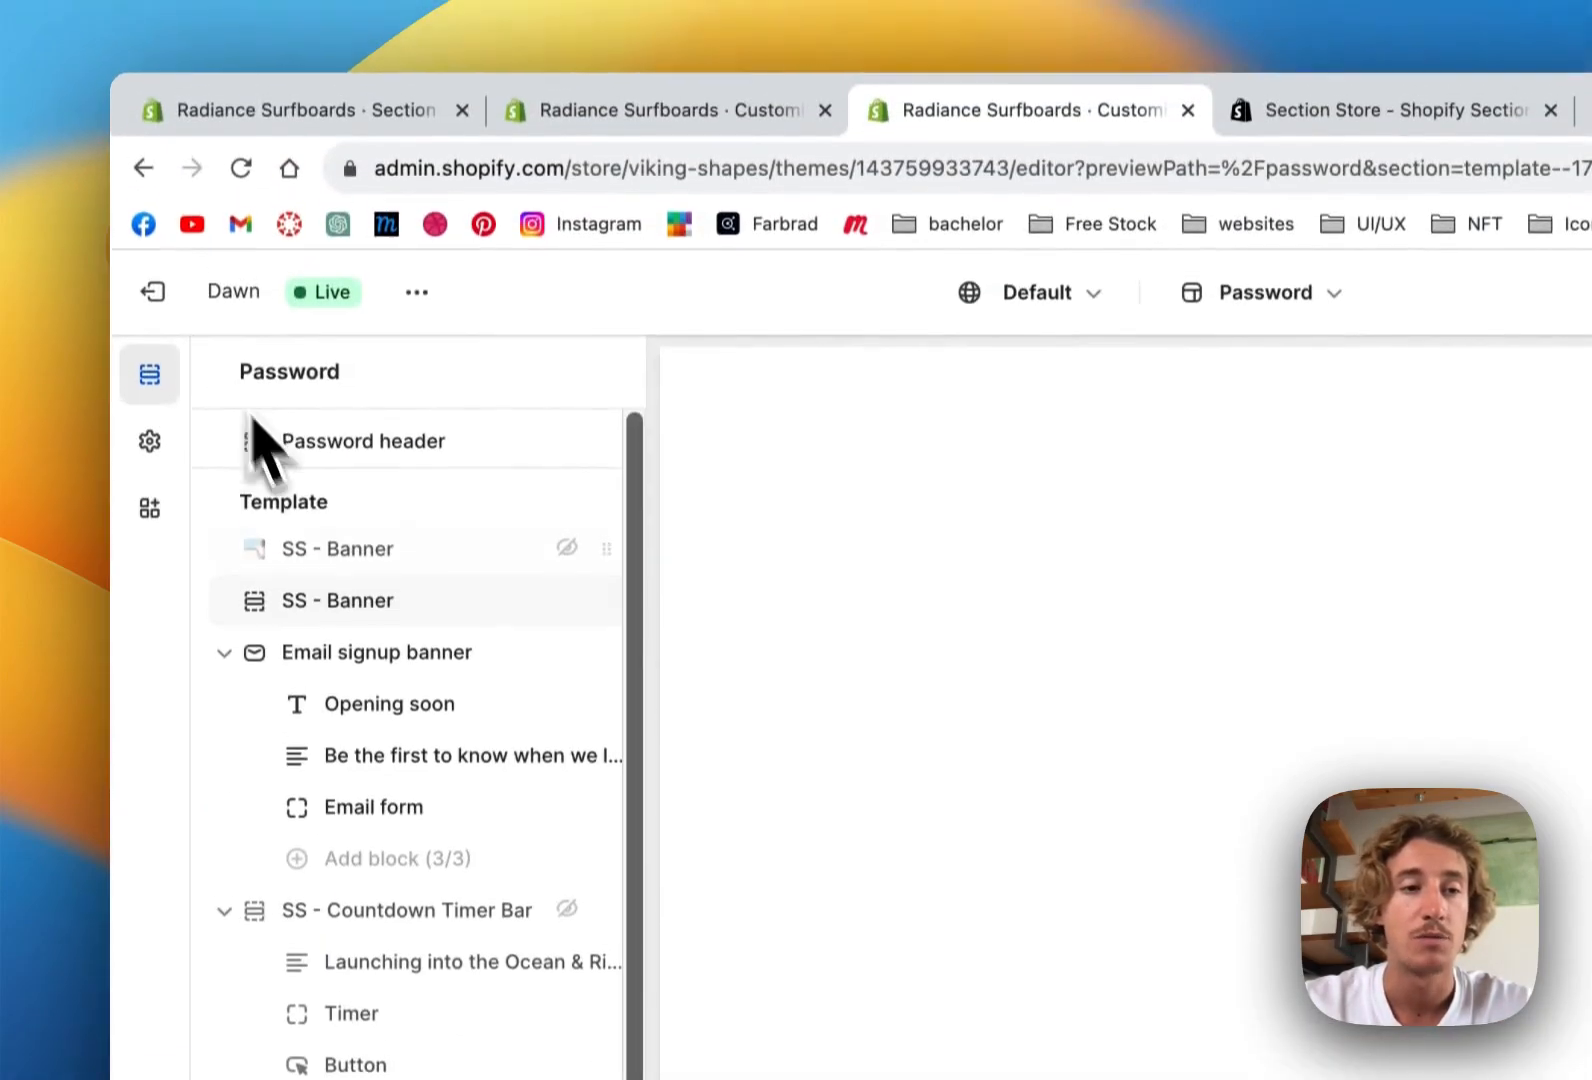
# Unhide the original SS - Banner with the beach image and link its desktop URL to the Contact page
pyautogui.click(566, 555)
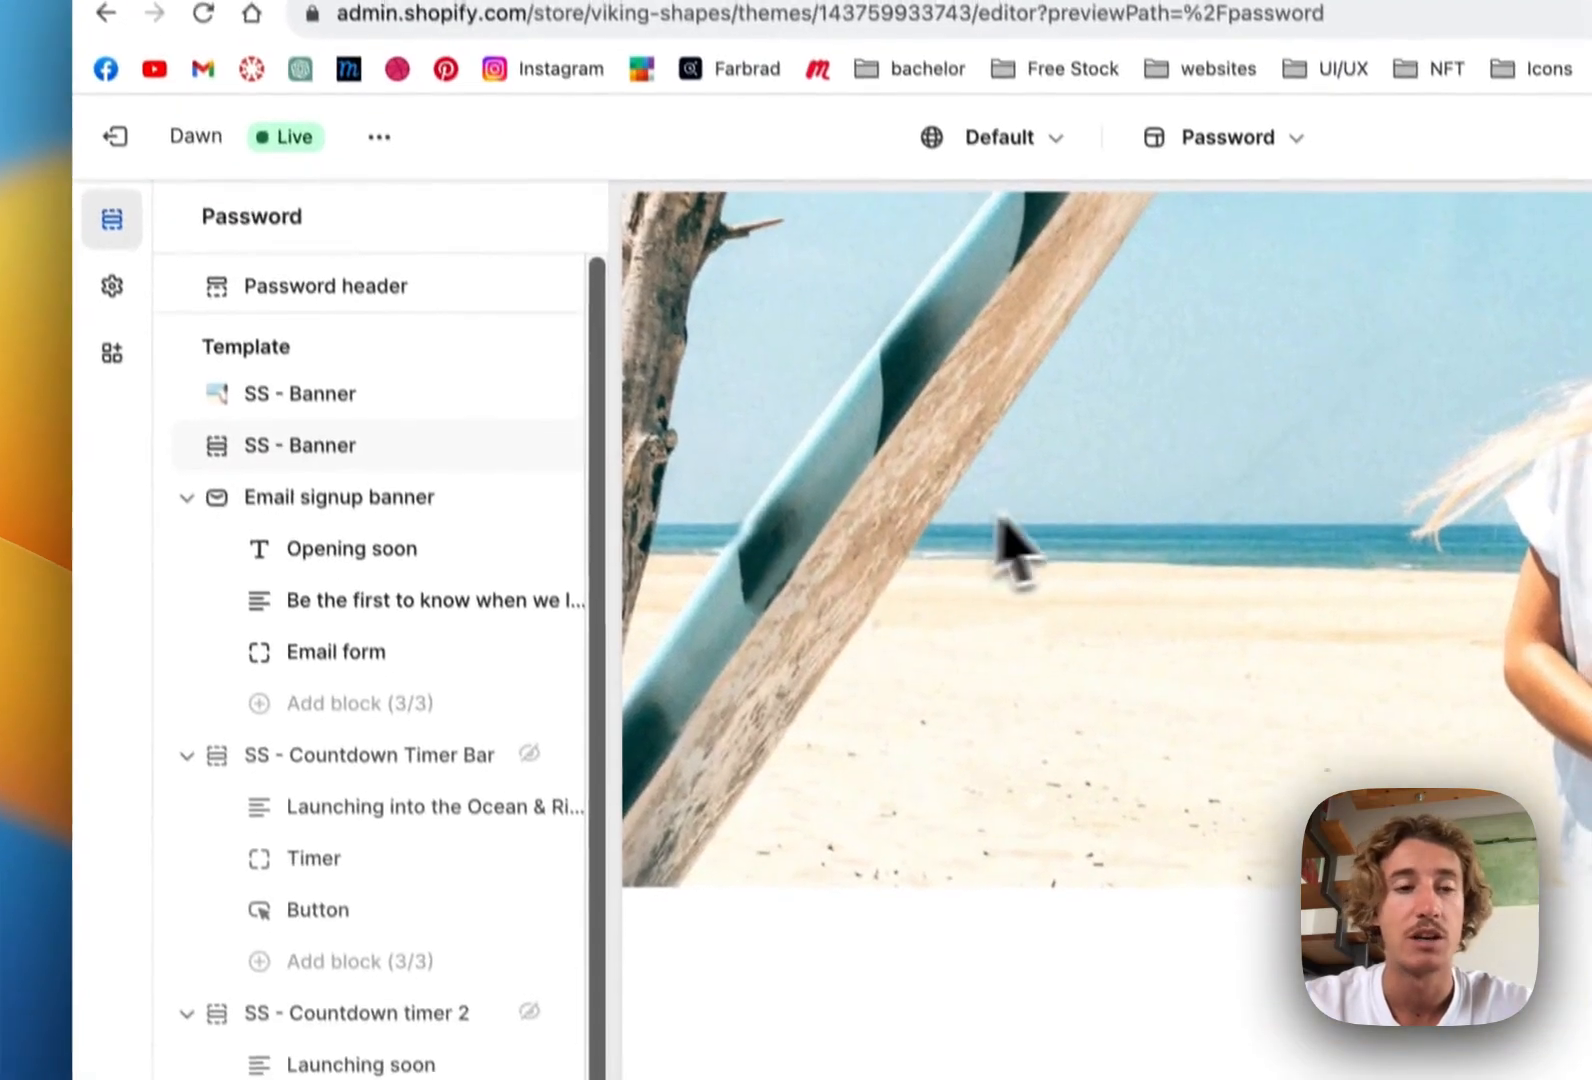
pyautogui.click(300, 358)
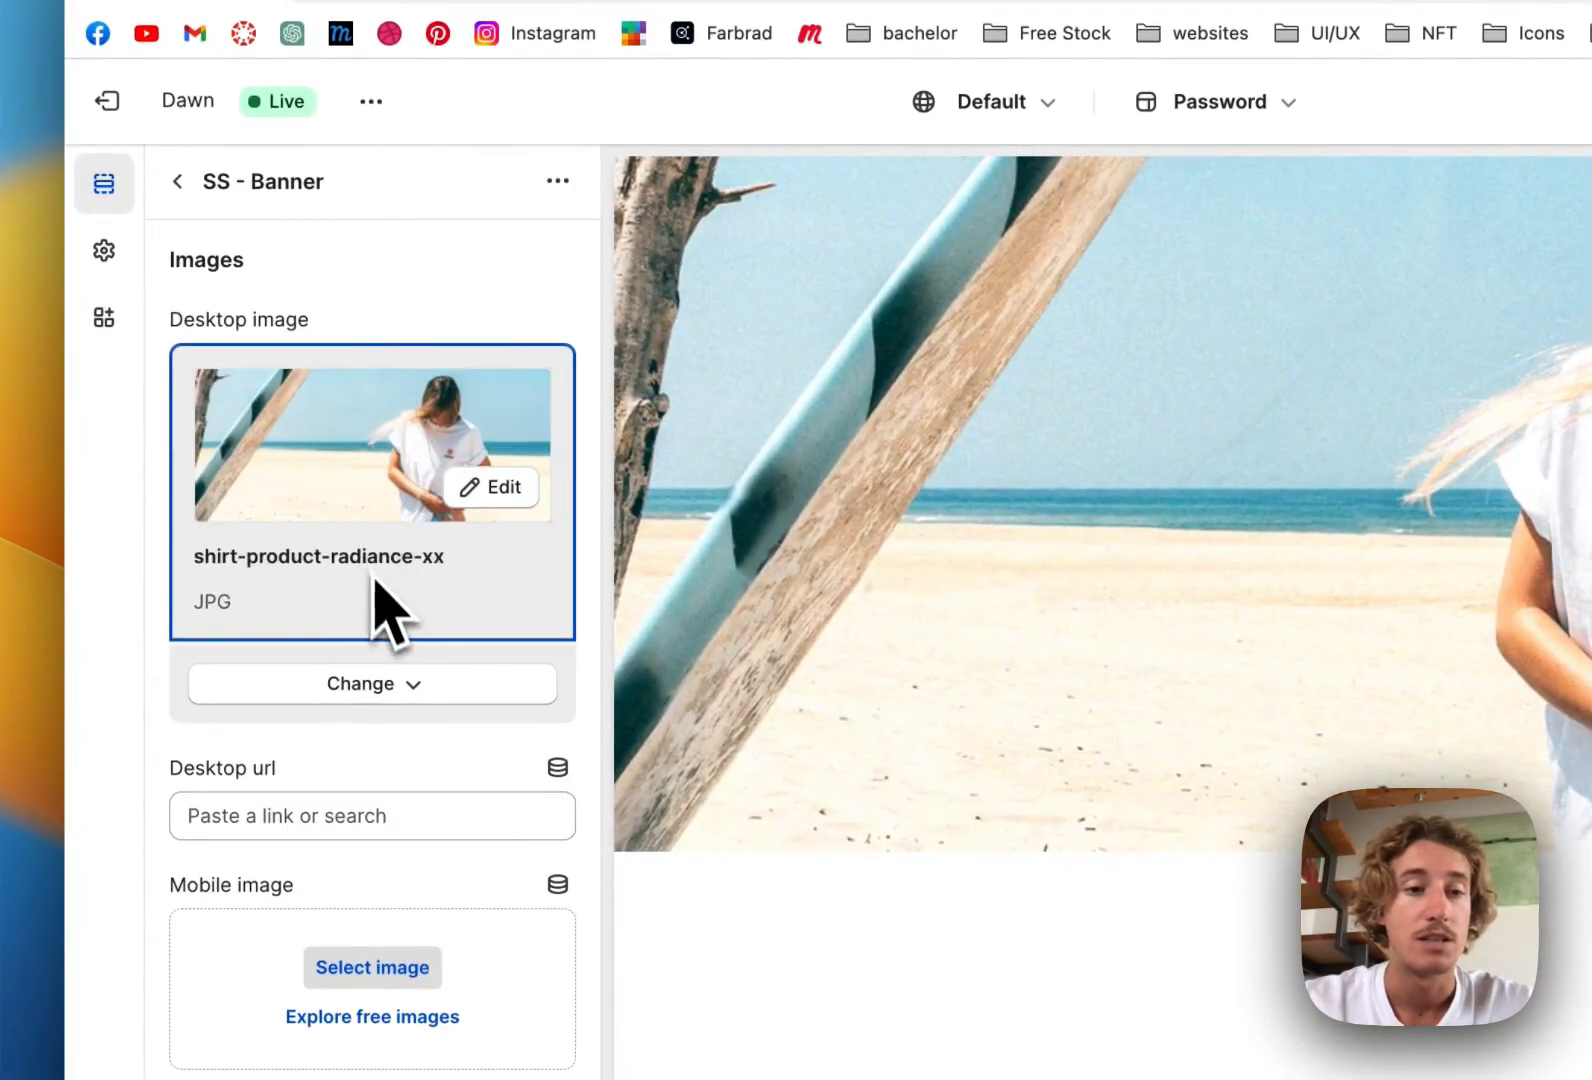
pyautogui.scroll(-2, 390, 640)
pyautogui.click(385, 706)
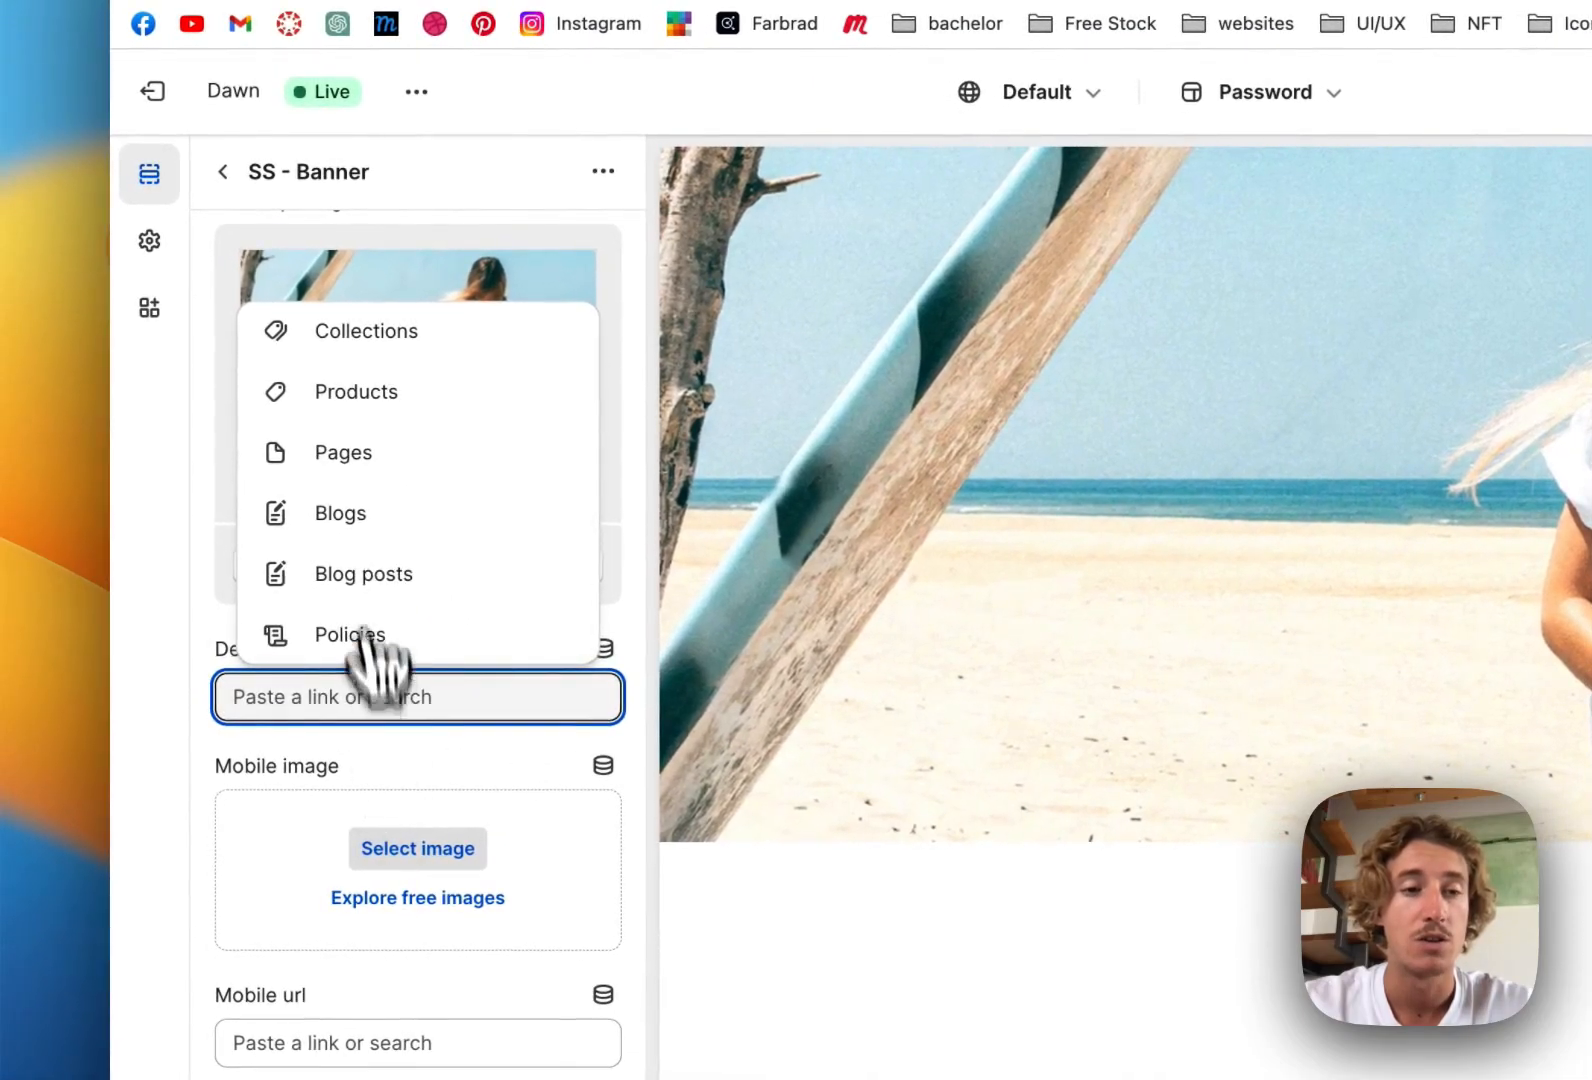
pyautogui.click(381, 456)
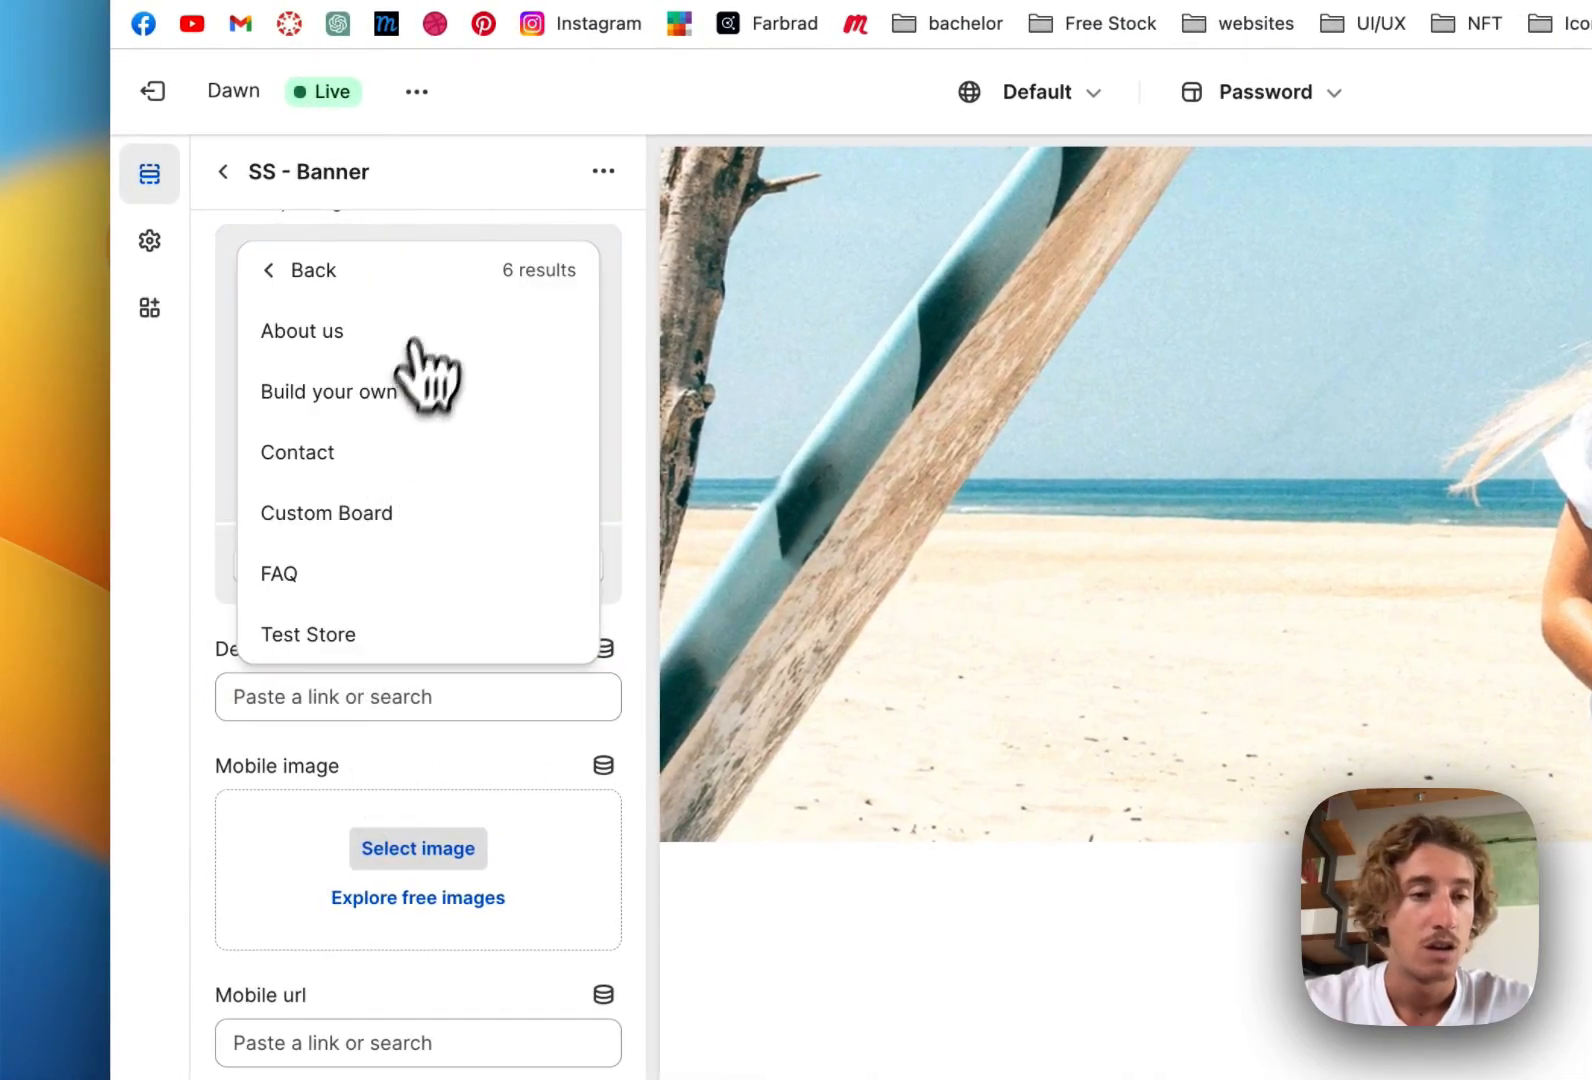
pyautogui.click(388, 466)
pyautogui.scroll(-5, 363, 710)
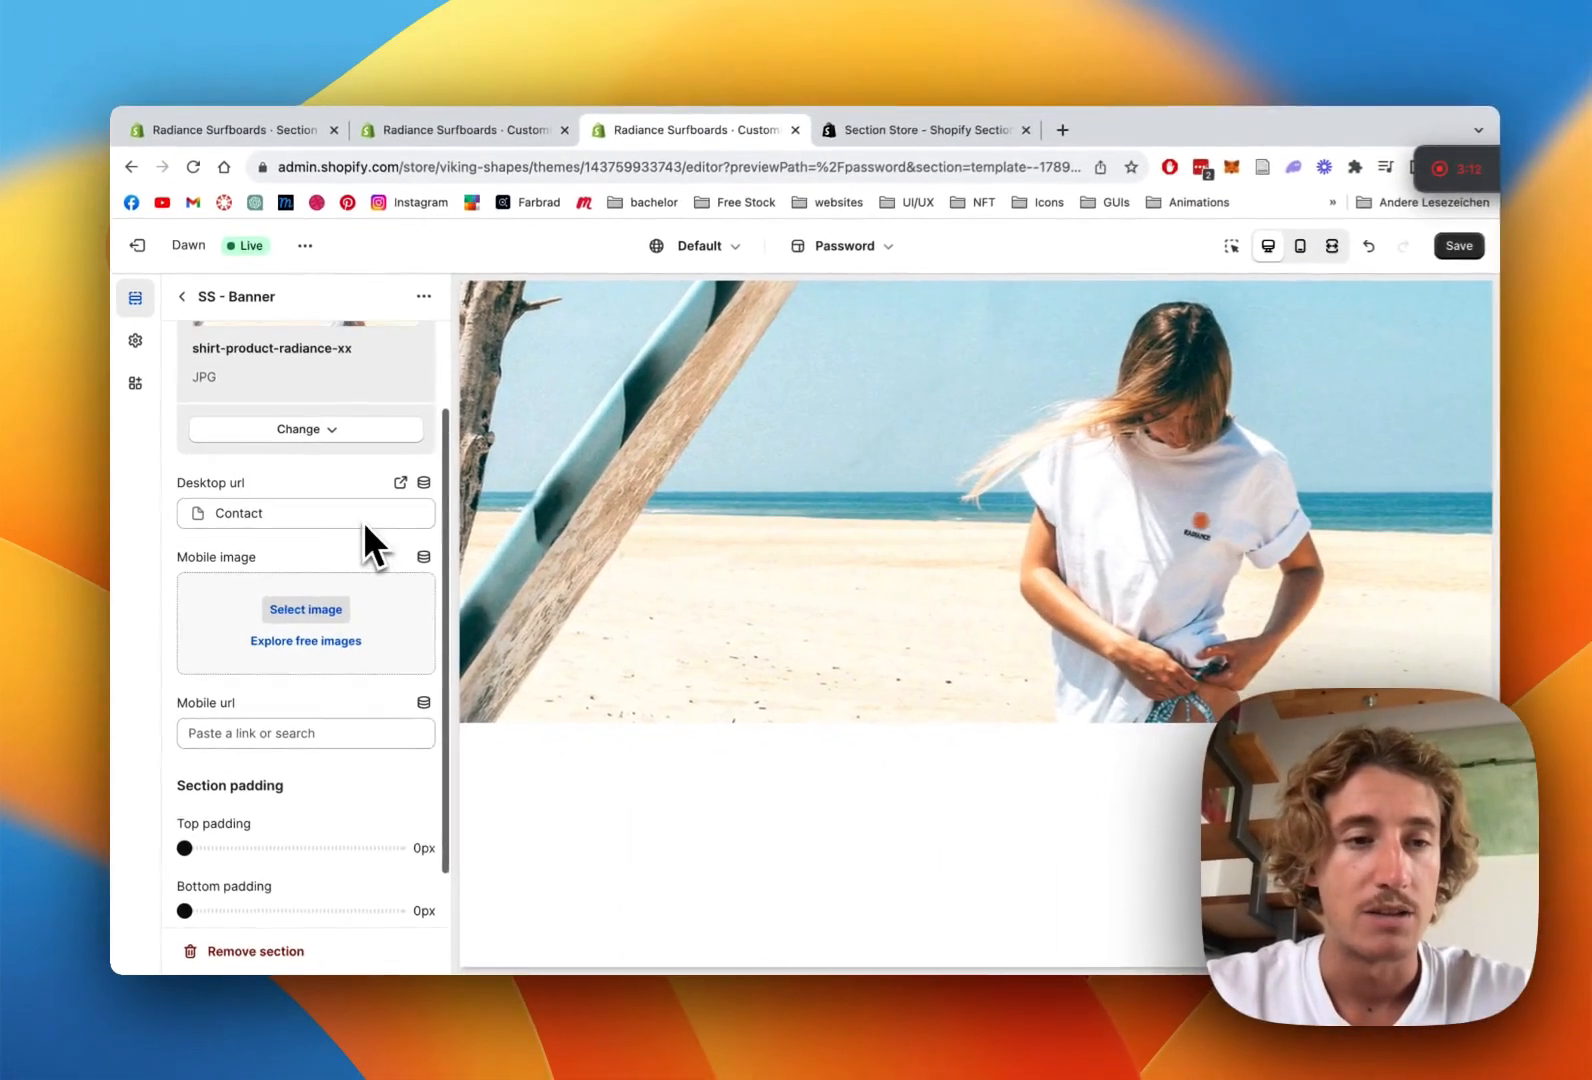
pyautogui.scroll(-2, 298, 753)
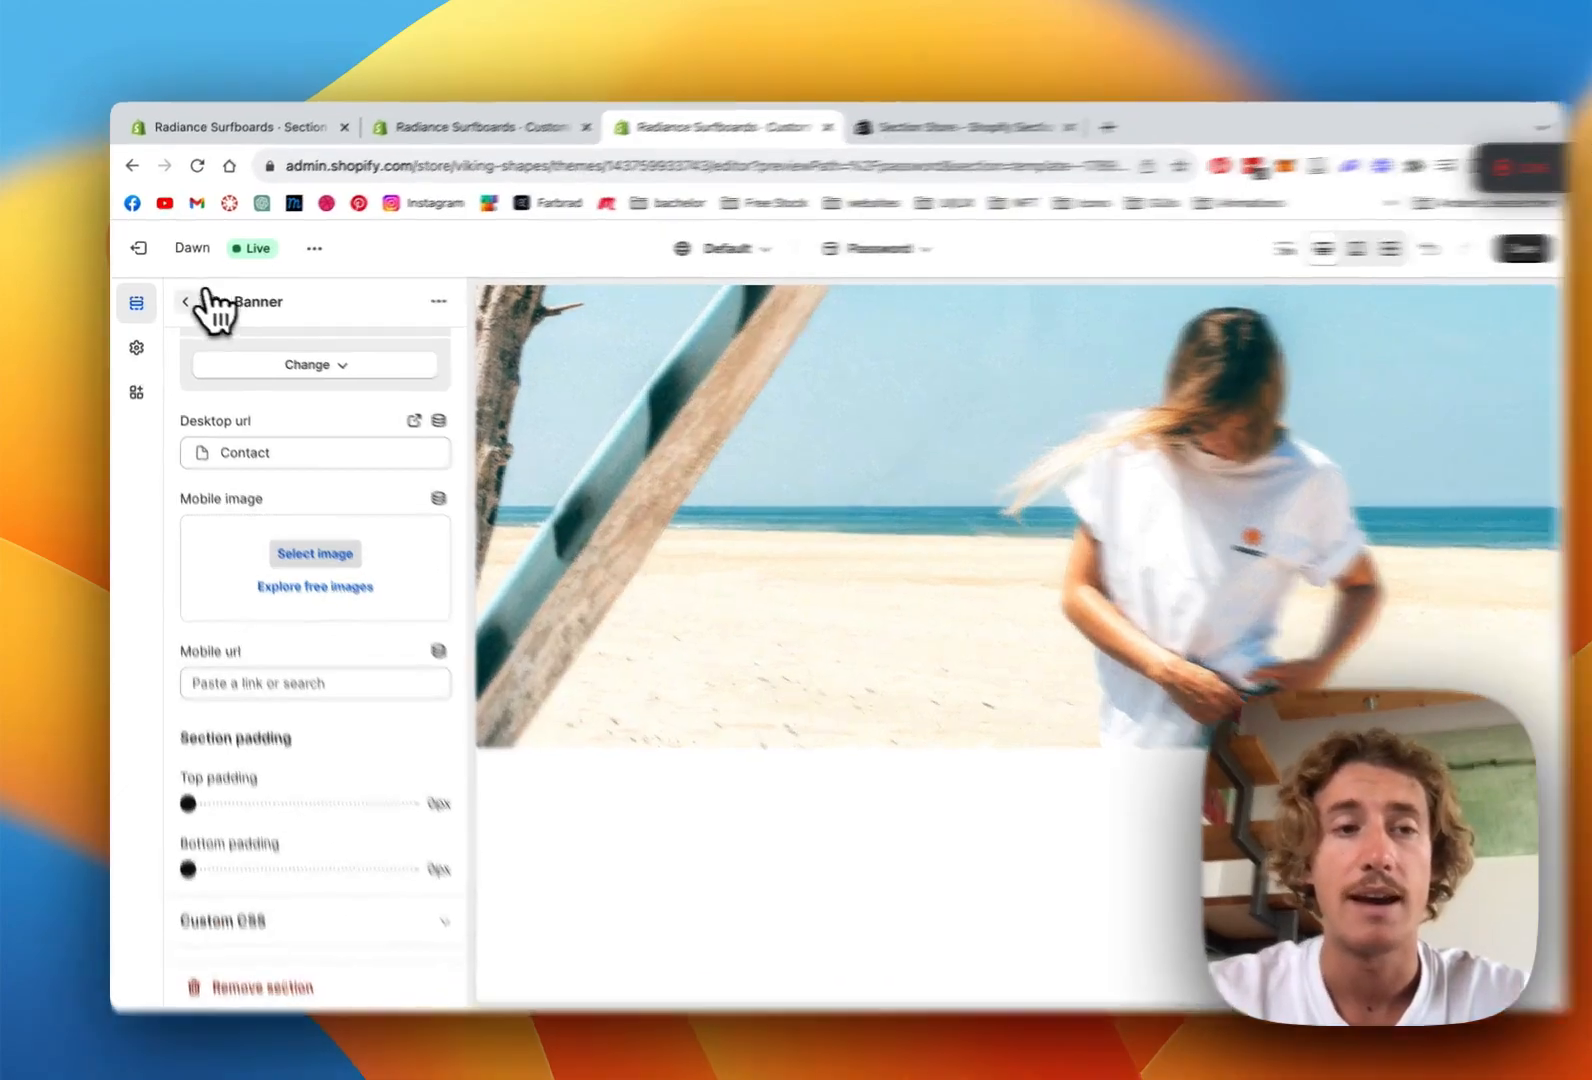
# Search the addable sections for "ss coun", add the SS - Countdown Timer Bar to the template and save
pyautogui.click(183, 299)
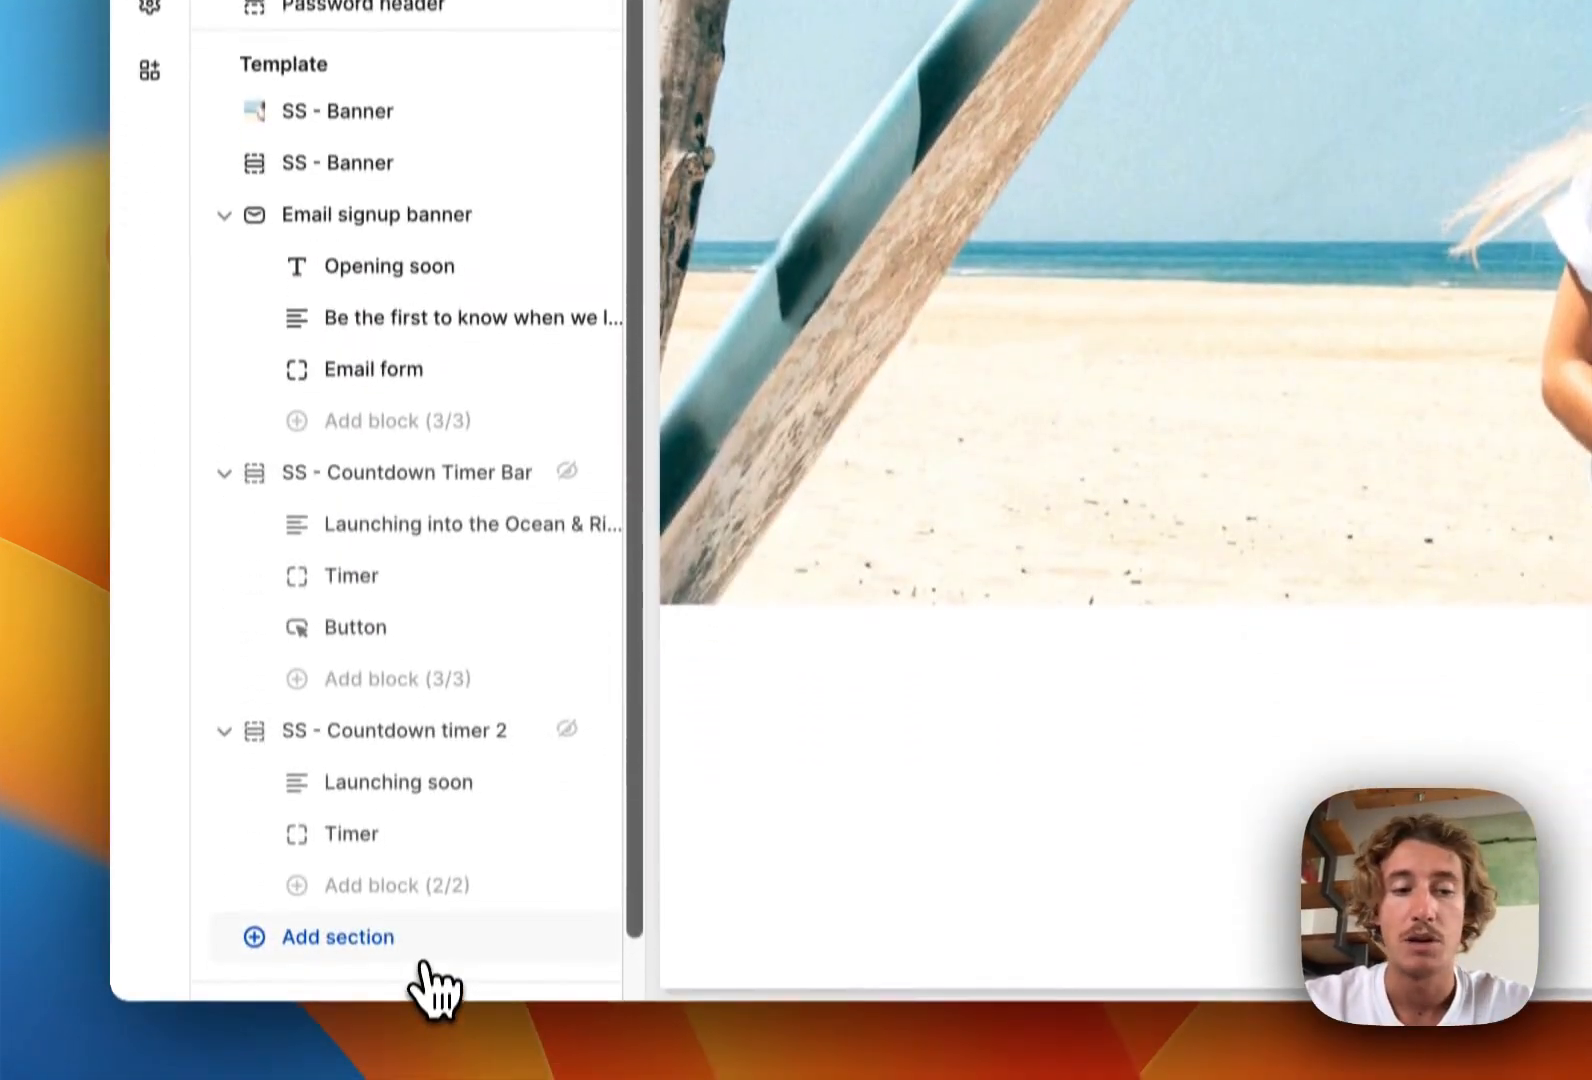
pyautogui.click(419, 975)
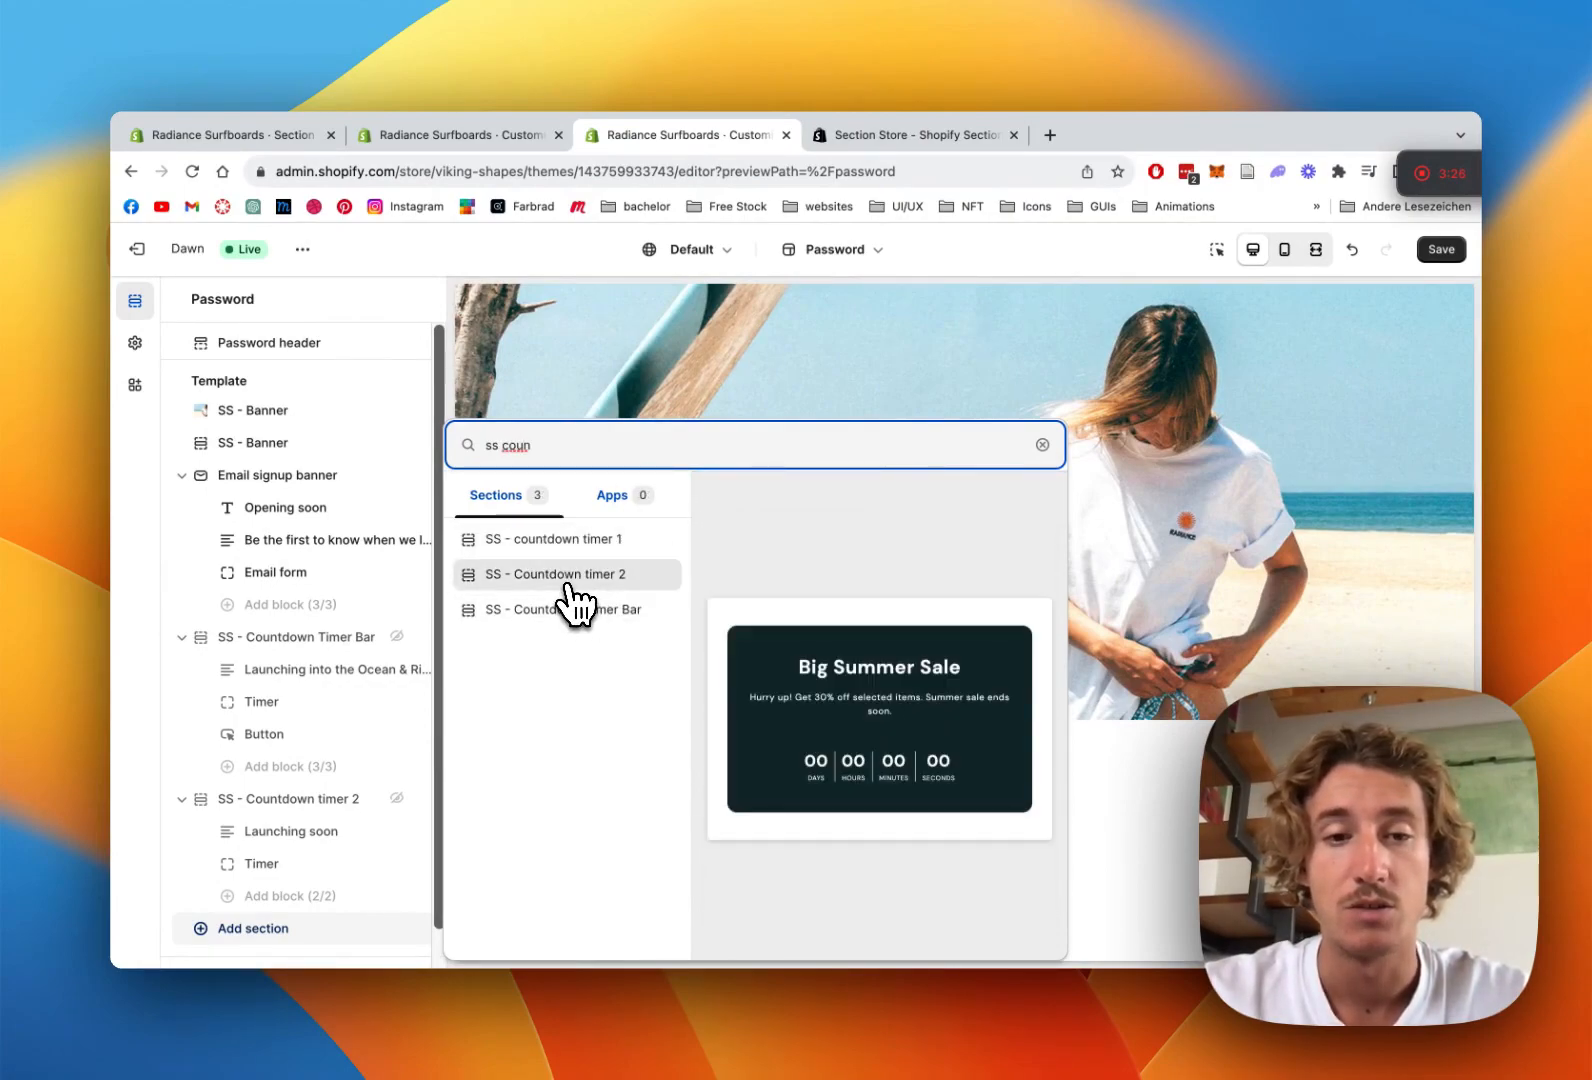
pyautogui.click(570, 612)
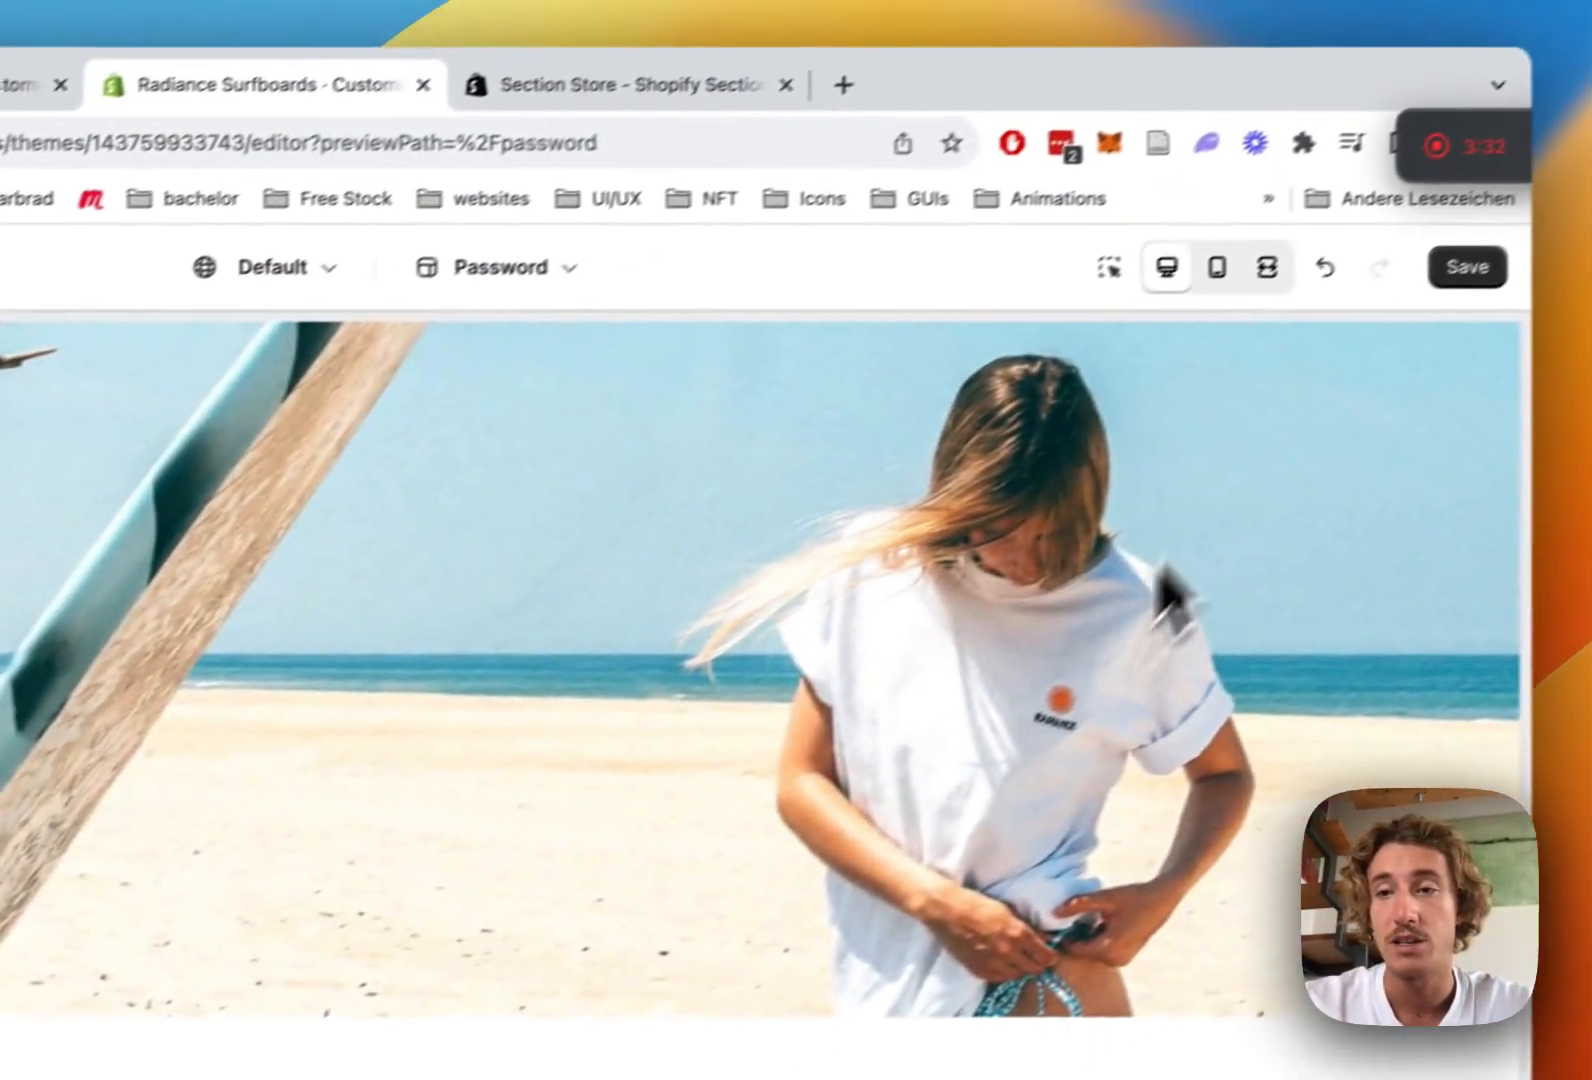
pyautogui.click(1471, 265)
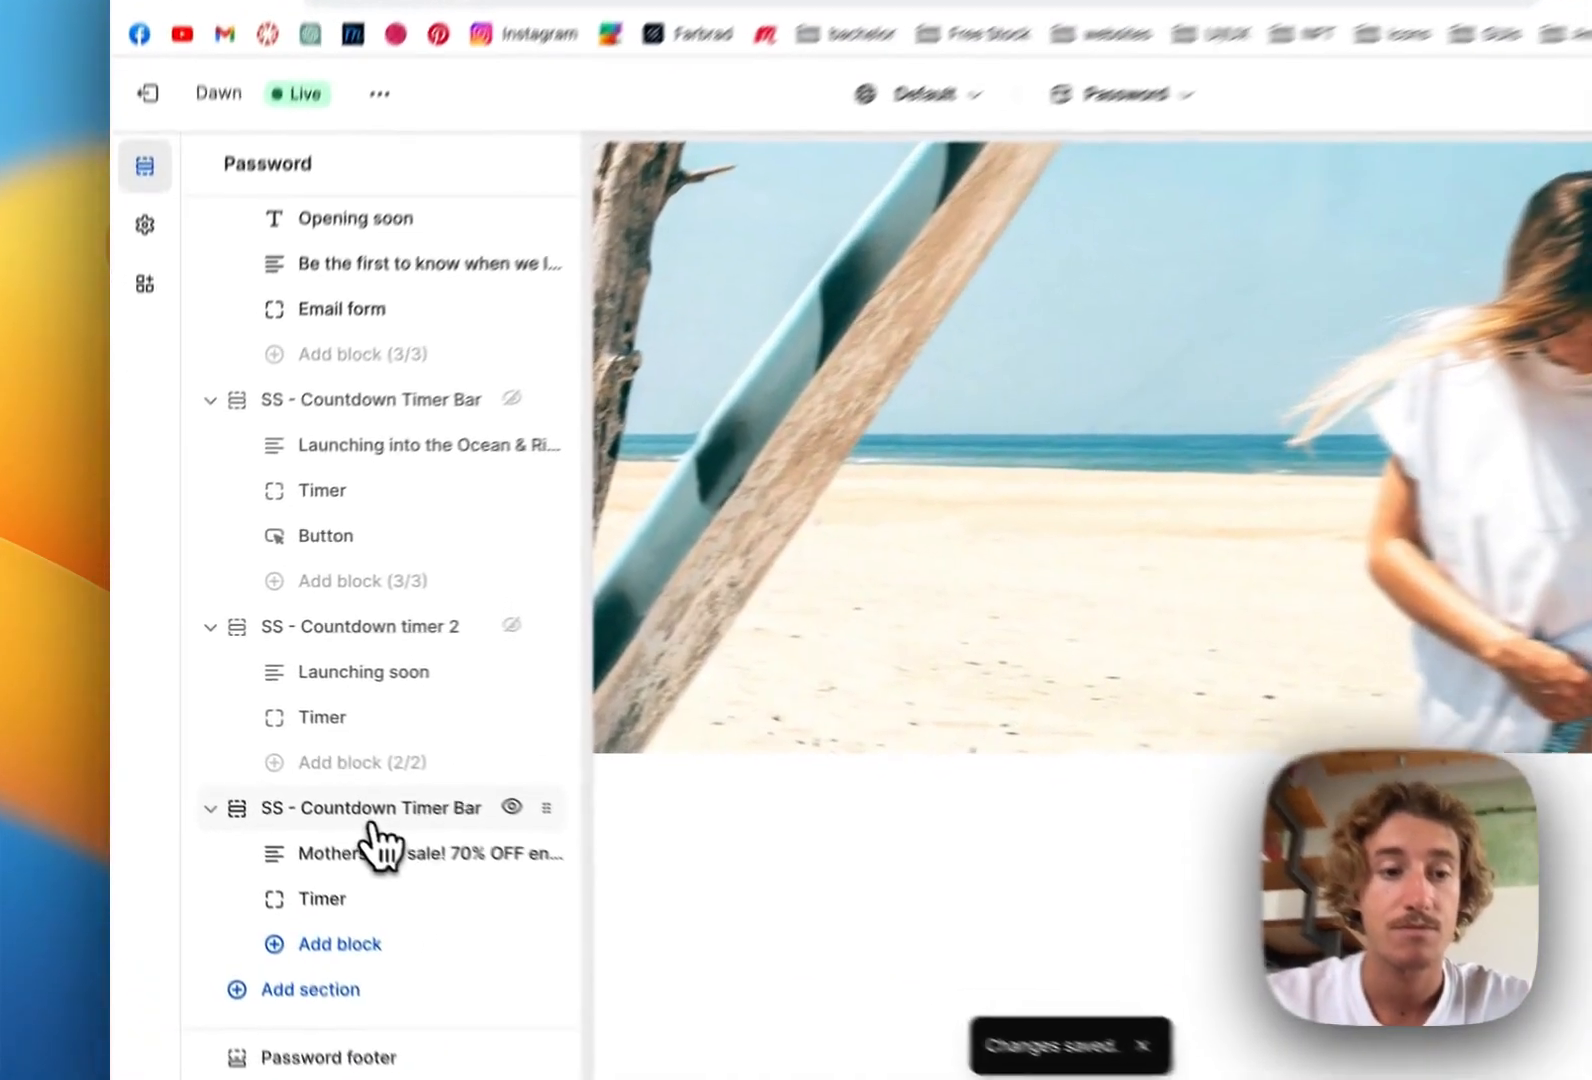
# Clear the CSS selector for the target element in the new Countdown Timer Bar and save the theme
pyautogui.click(285, 760)
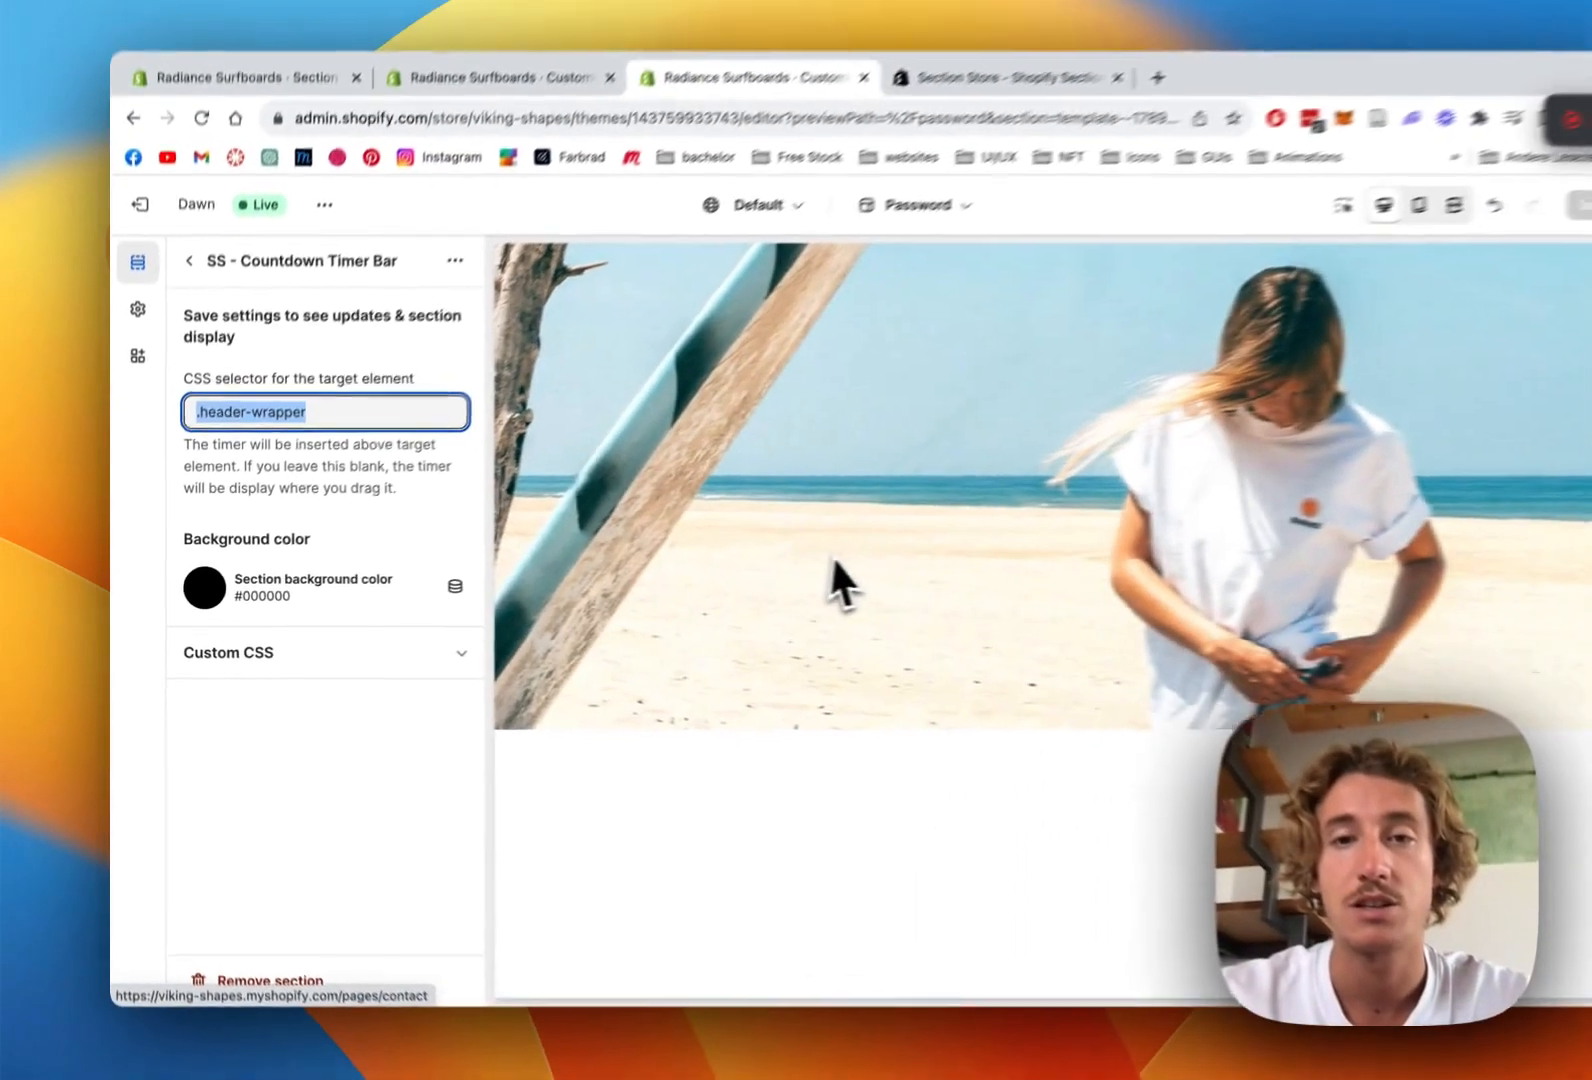
pyautogui.press('BackSpace')
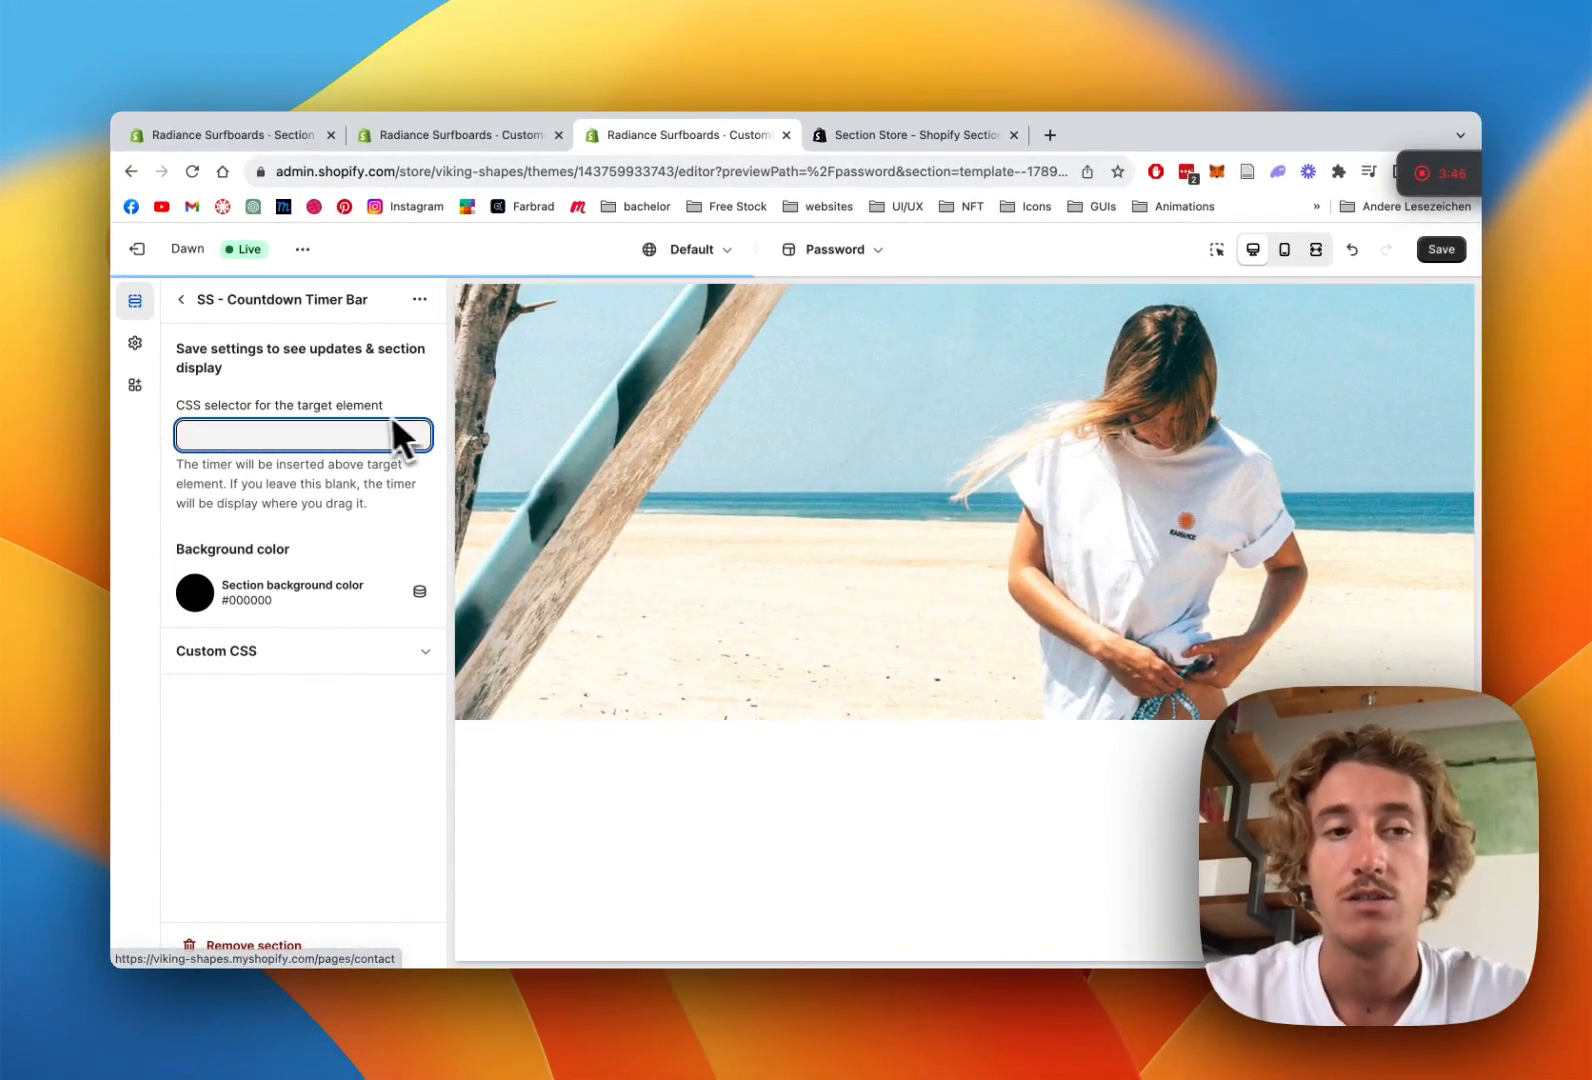
pyautogui.click(1441, 249)
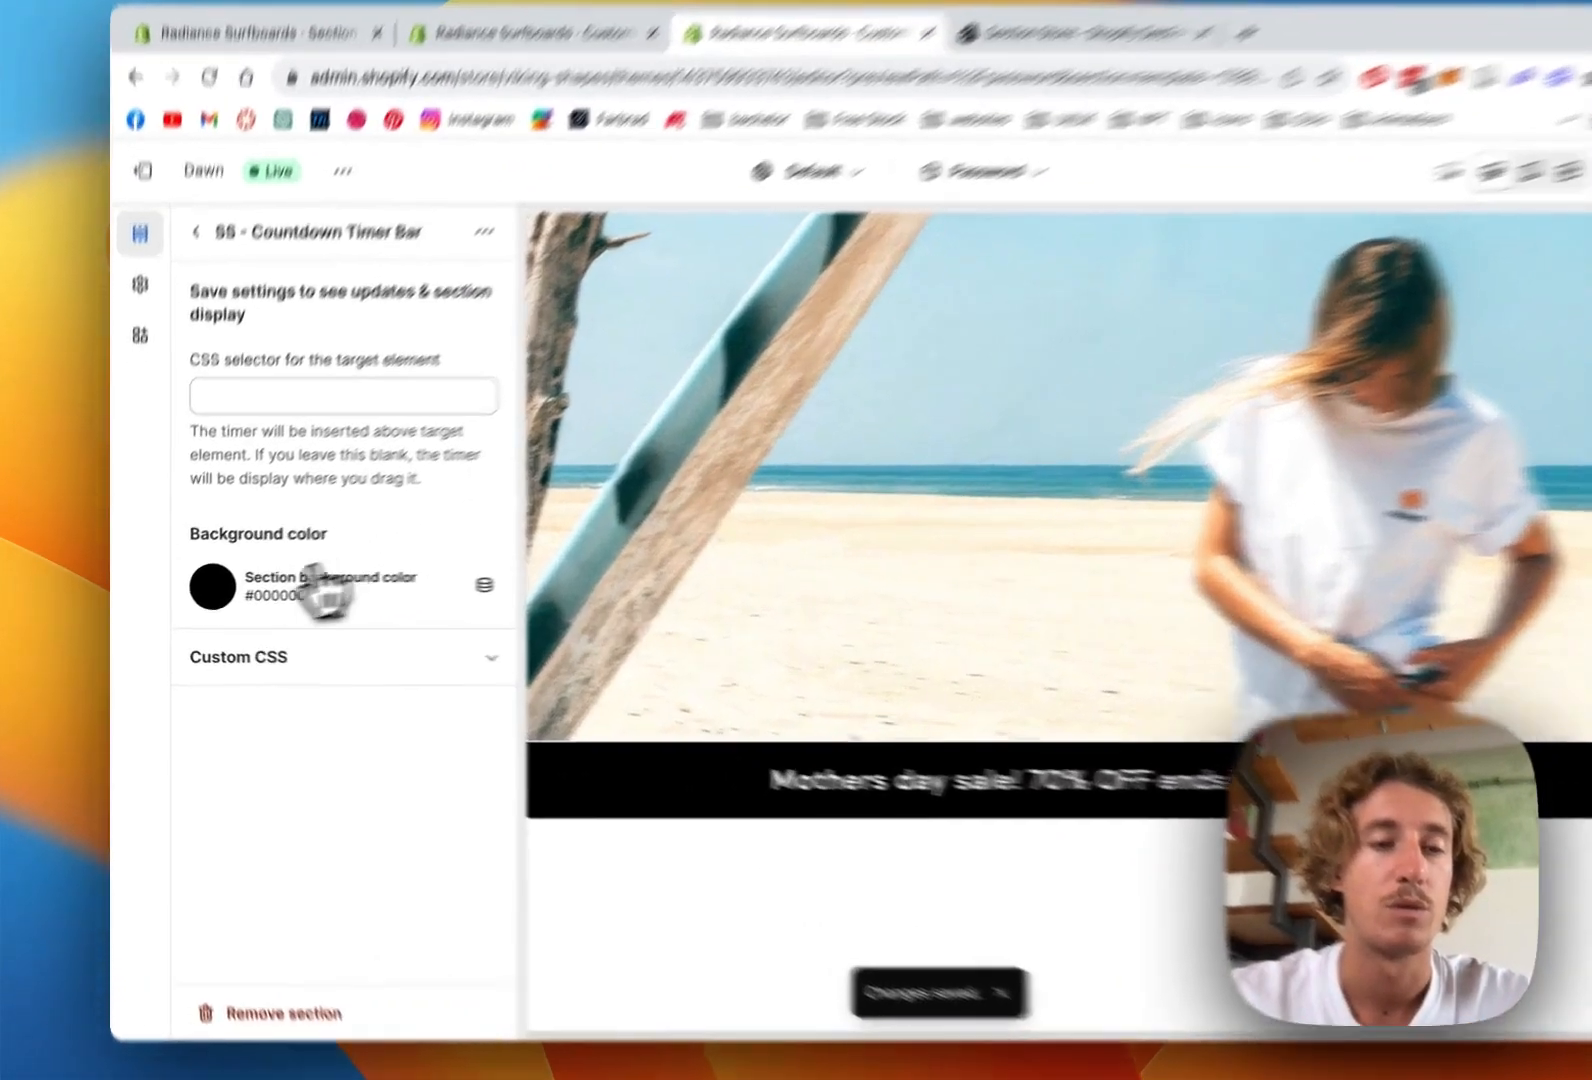
# Set the new Countdown Timer Bar's section background color to the theme's dark purple #504966 and return to the section list
pyautogui.click(195, 592)
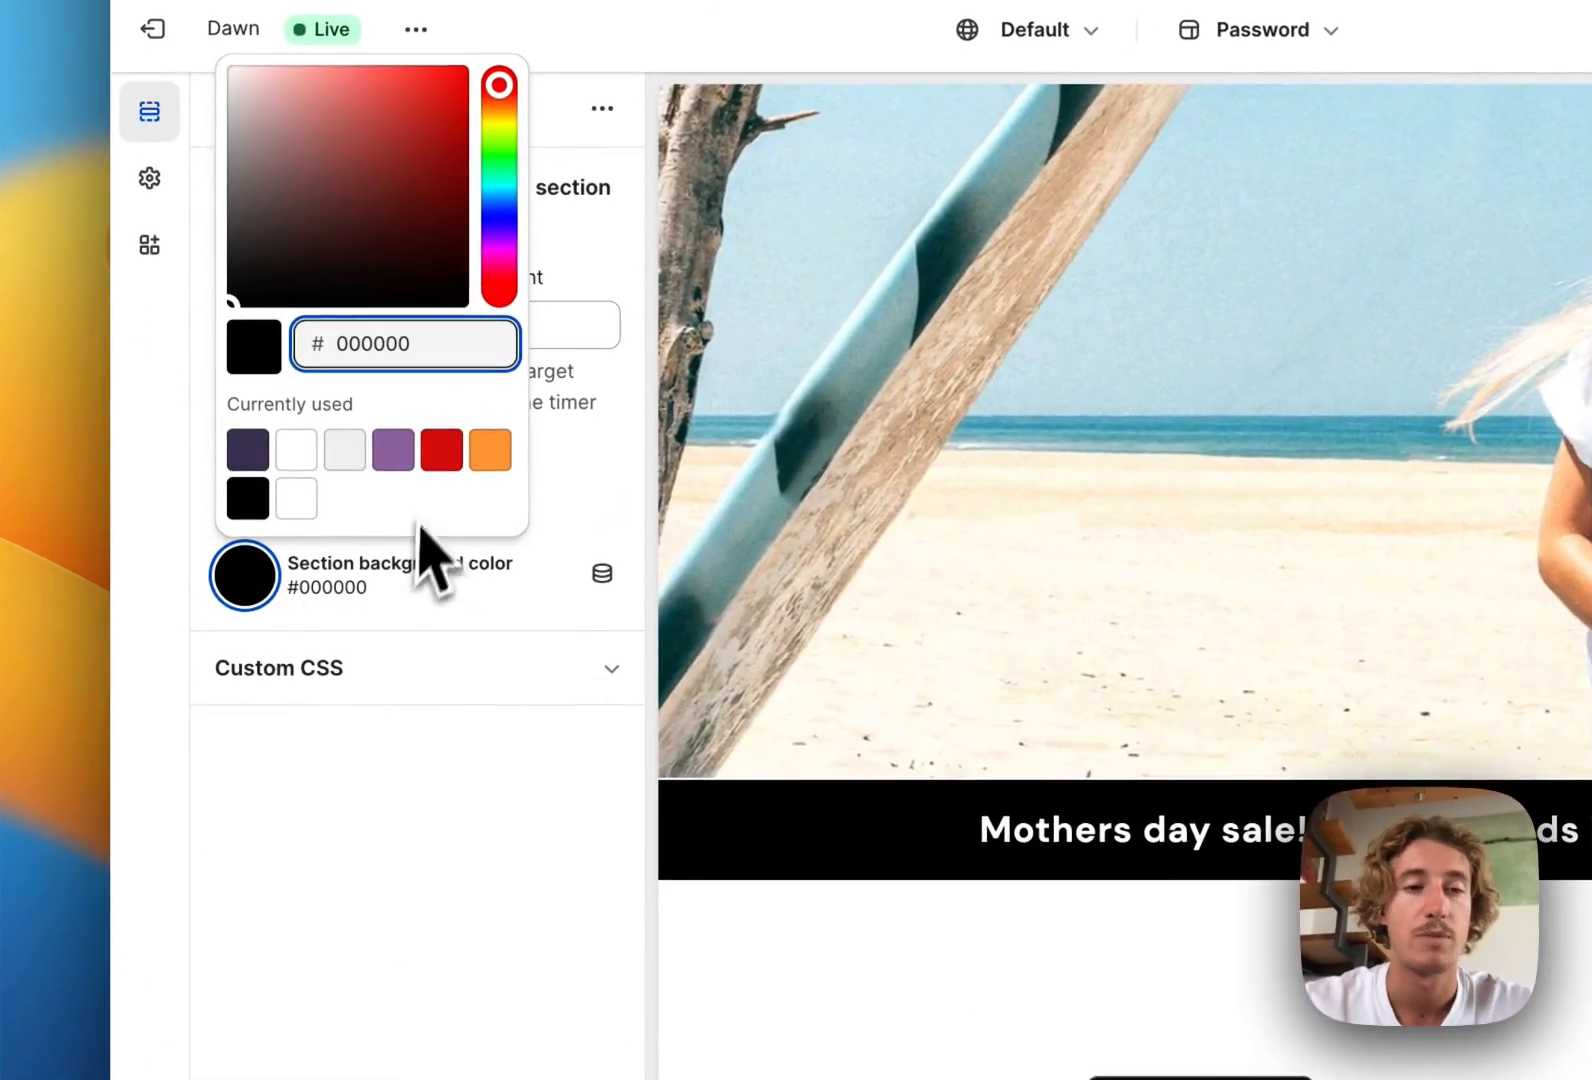
pyautogui.click(288, 563)
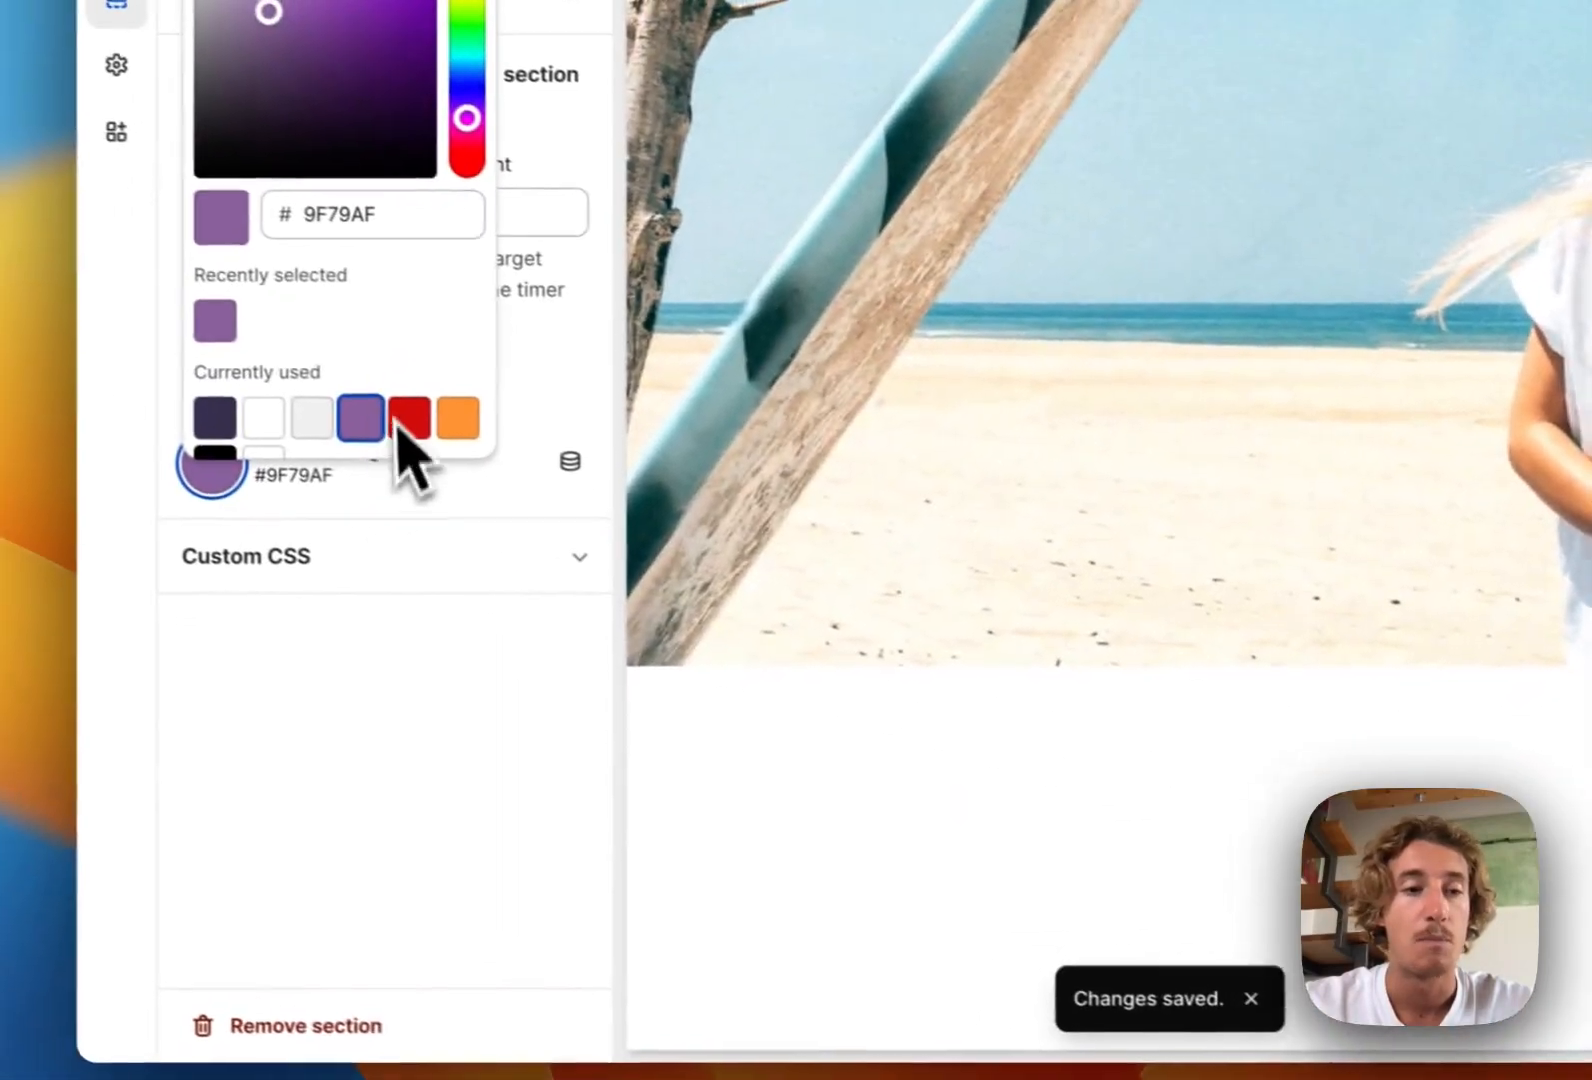
pyautogui.click(248, 529)
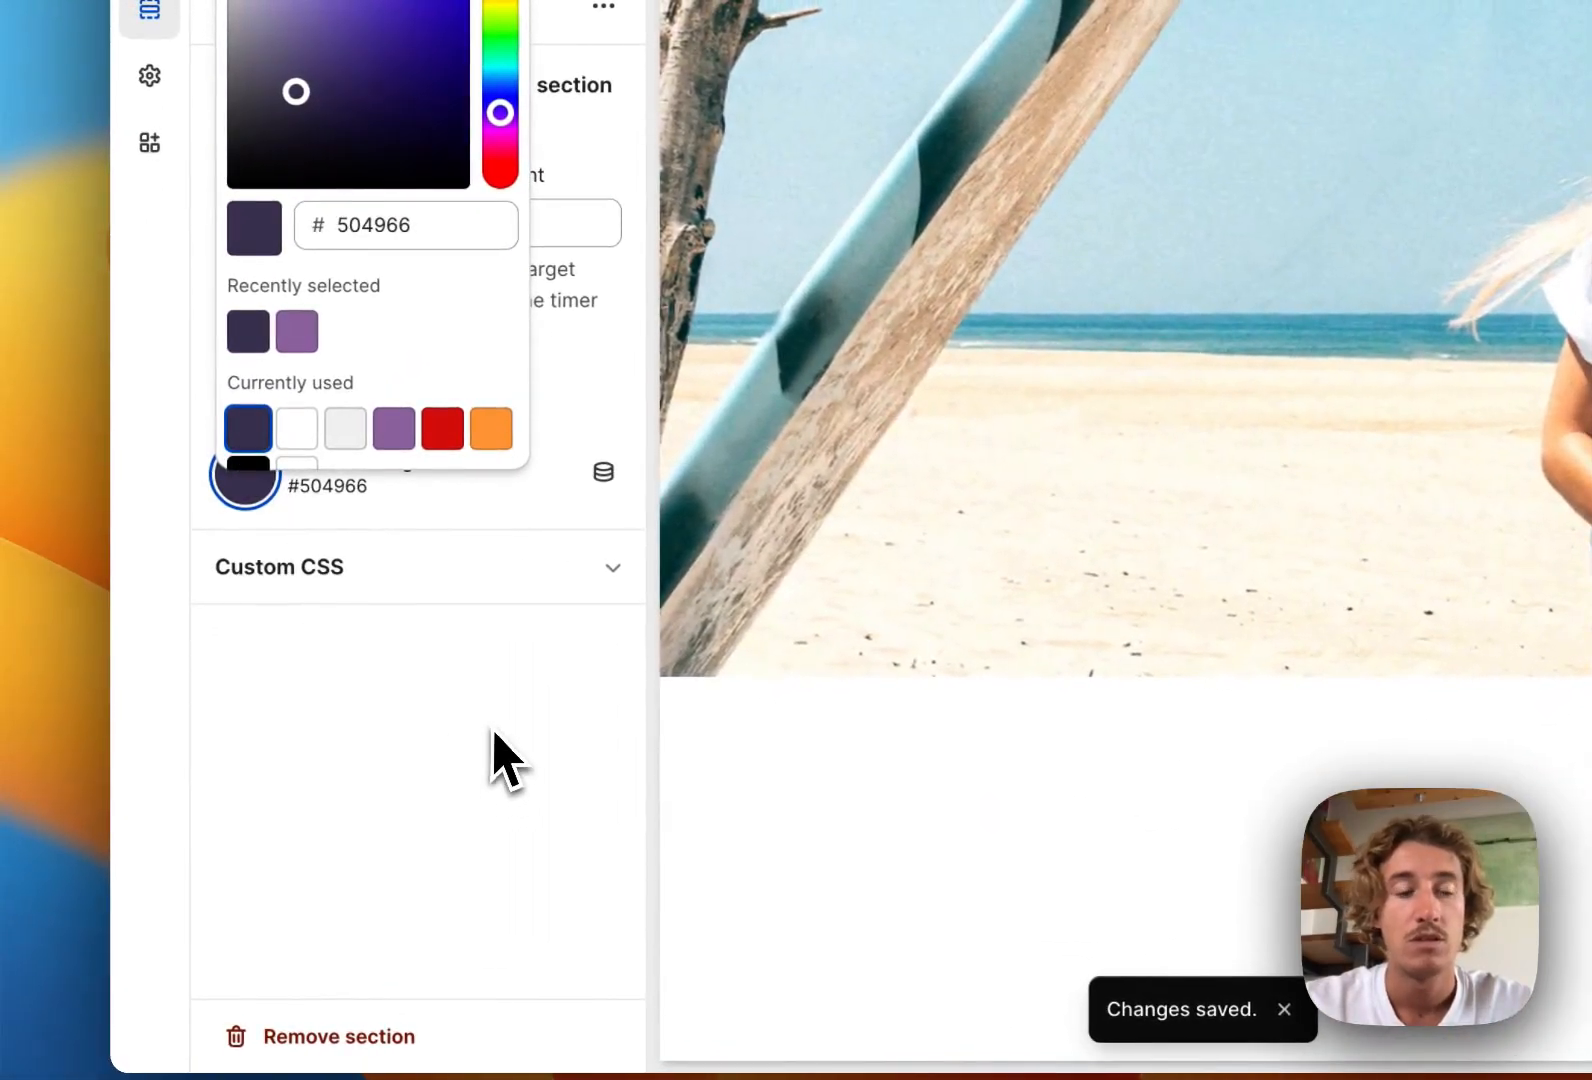
pyautogui.click(505, 760)
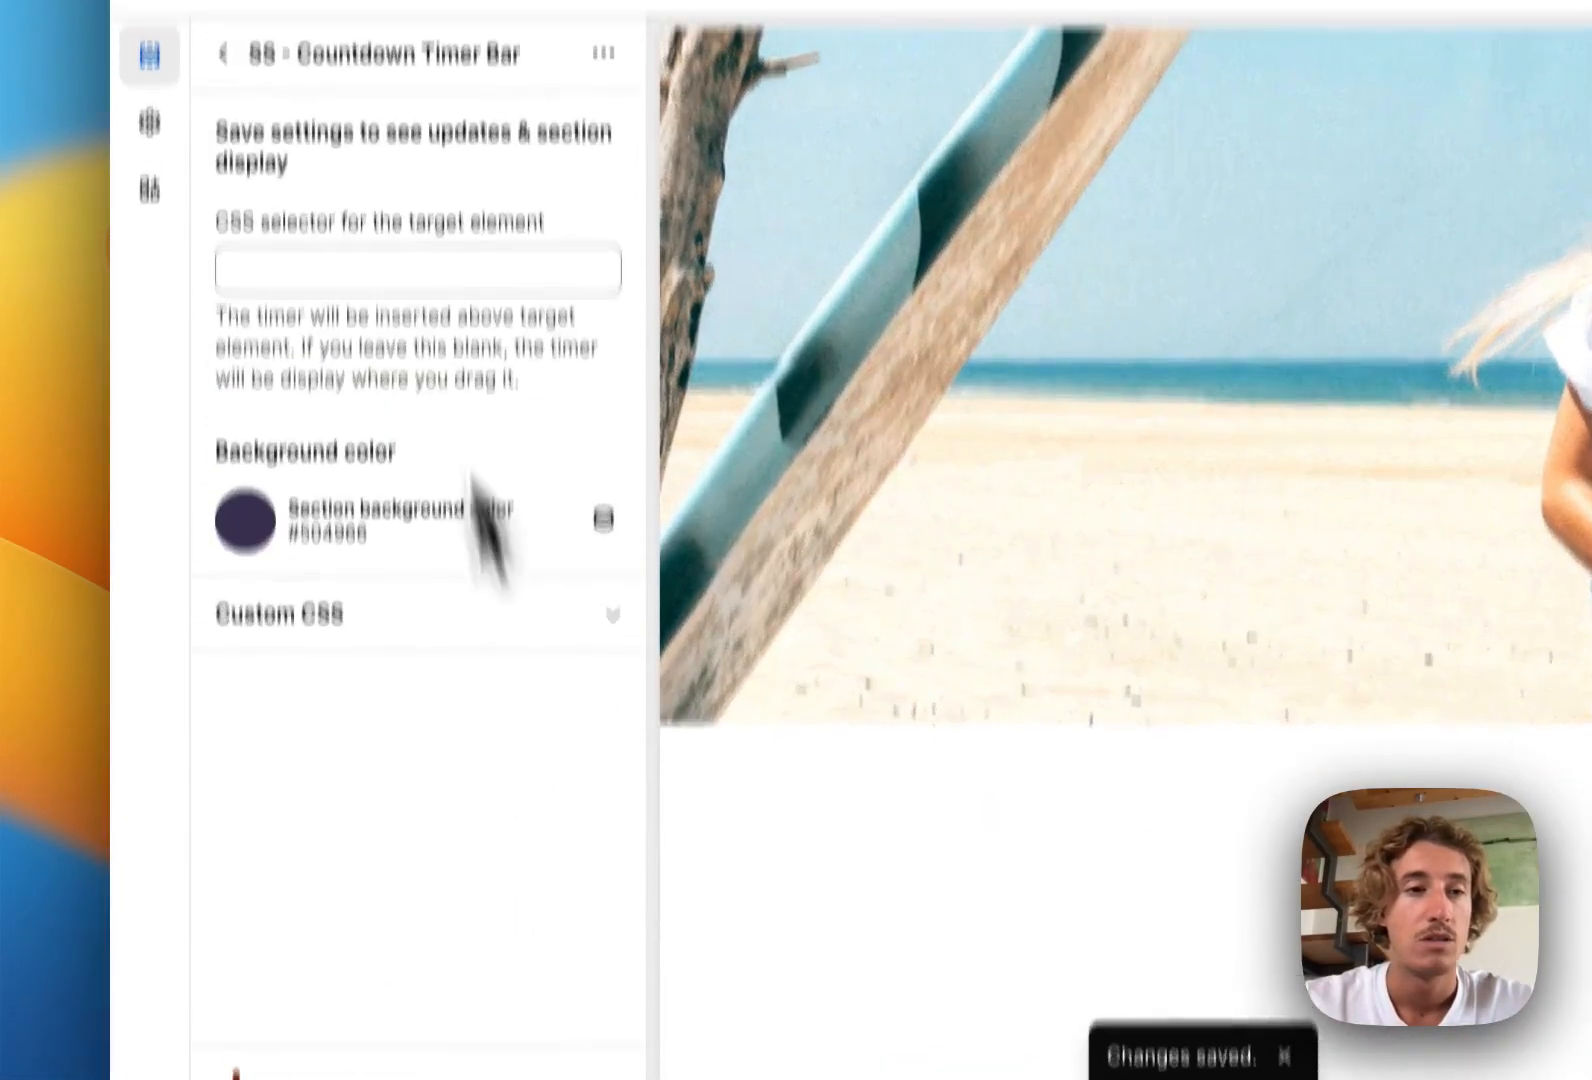
pyautogui.click(235, 287)
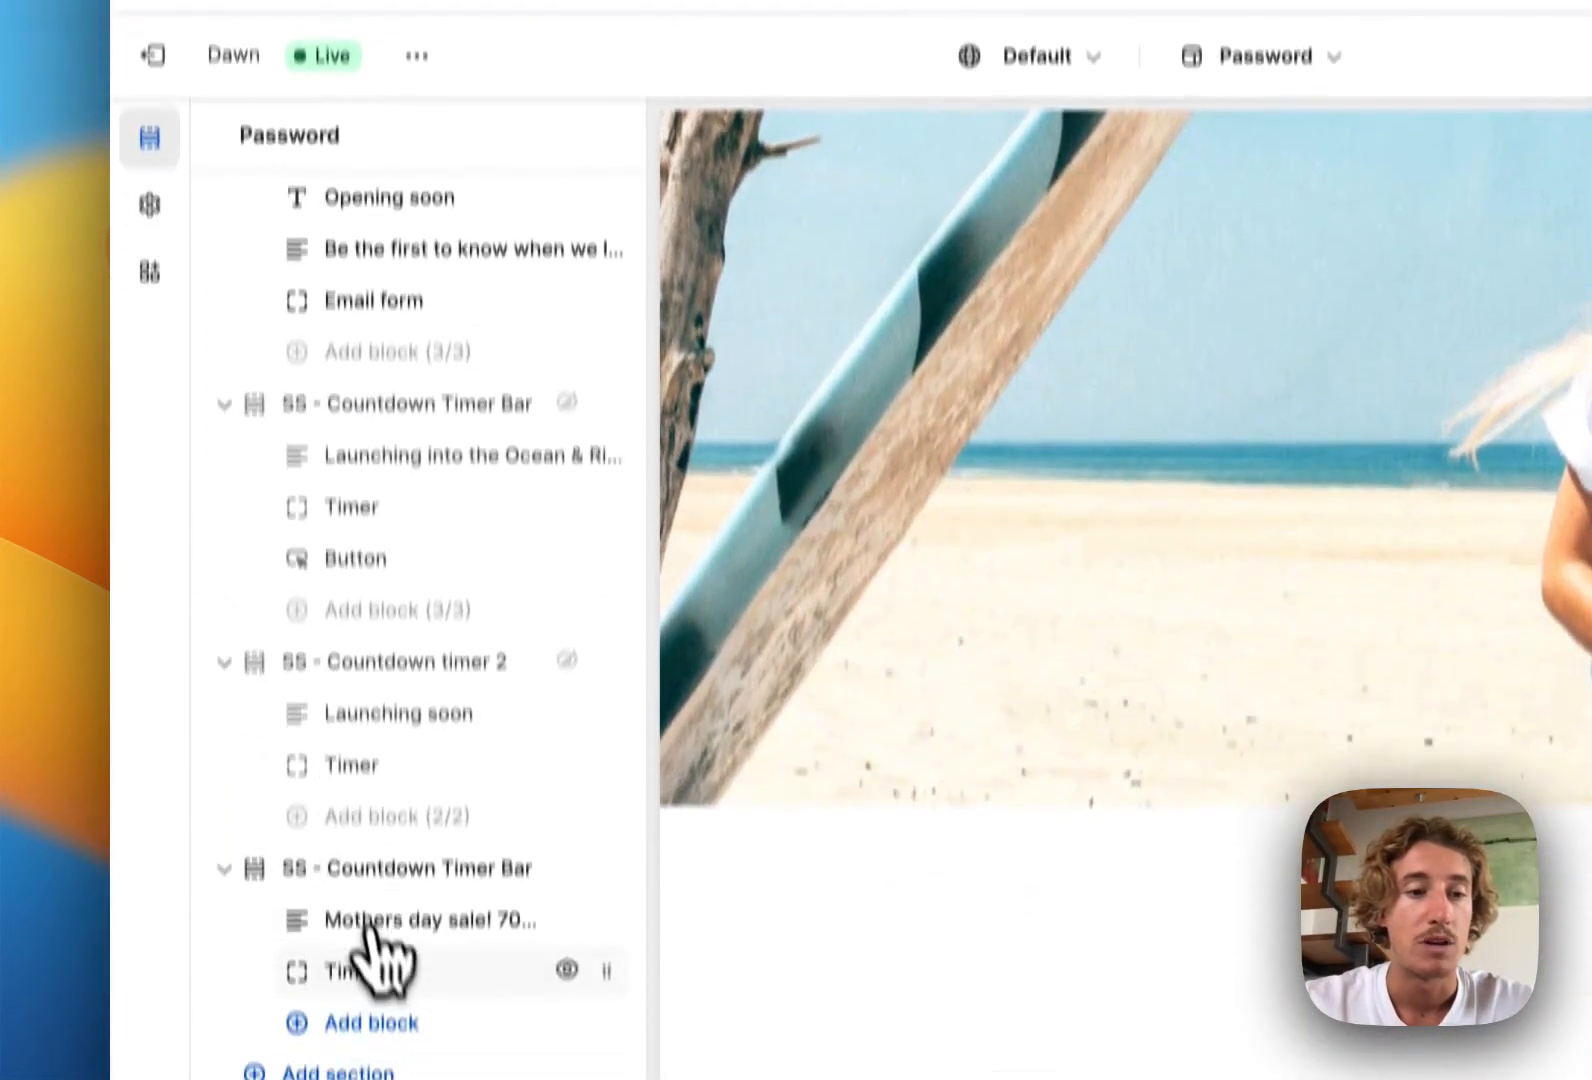
# Set the new Countdown Timer Bar's text heading to "Coming Soon! Secure some sweet deals" and return to the section list
pyautogui.click(395, 920)
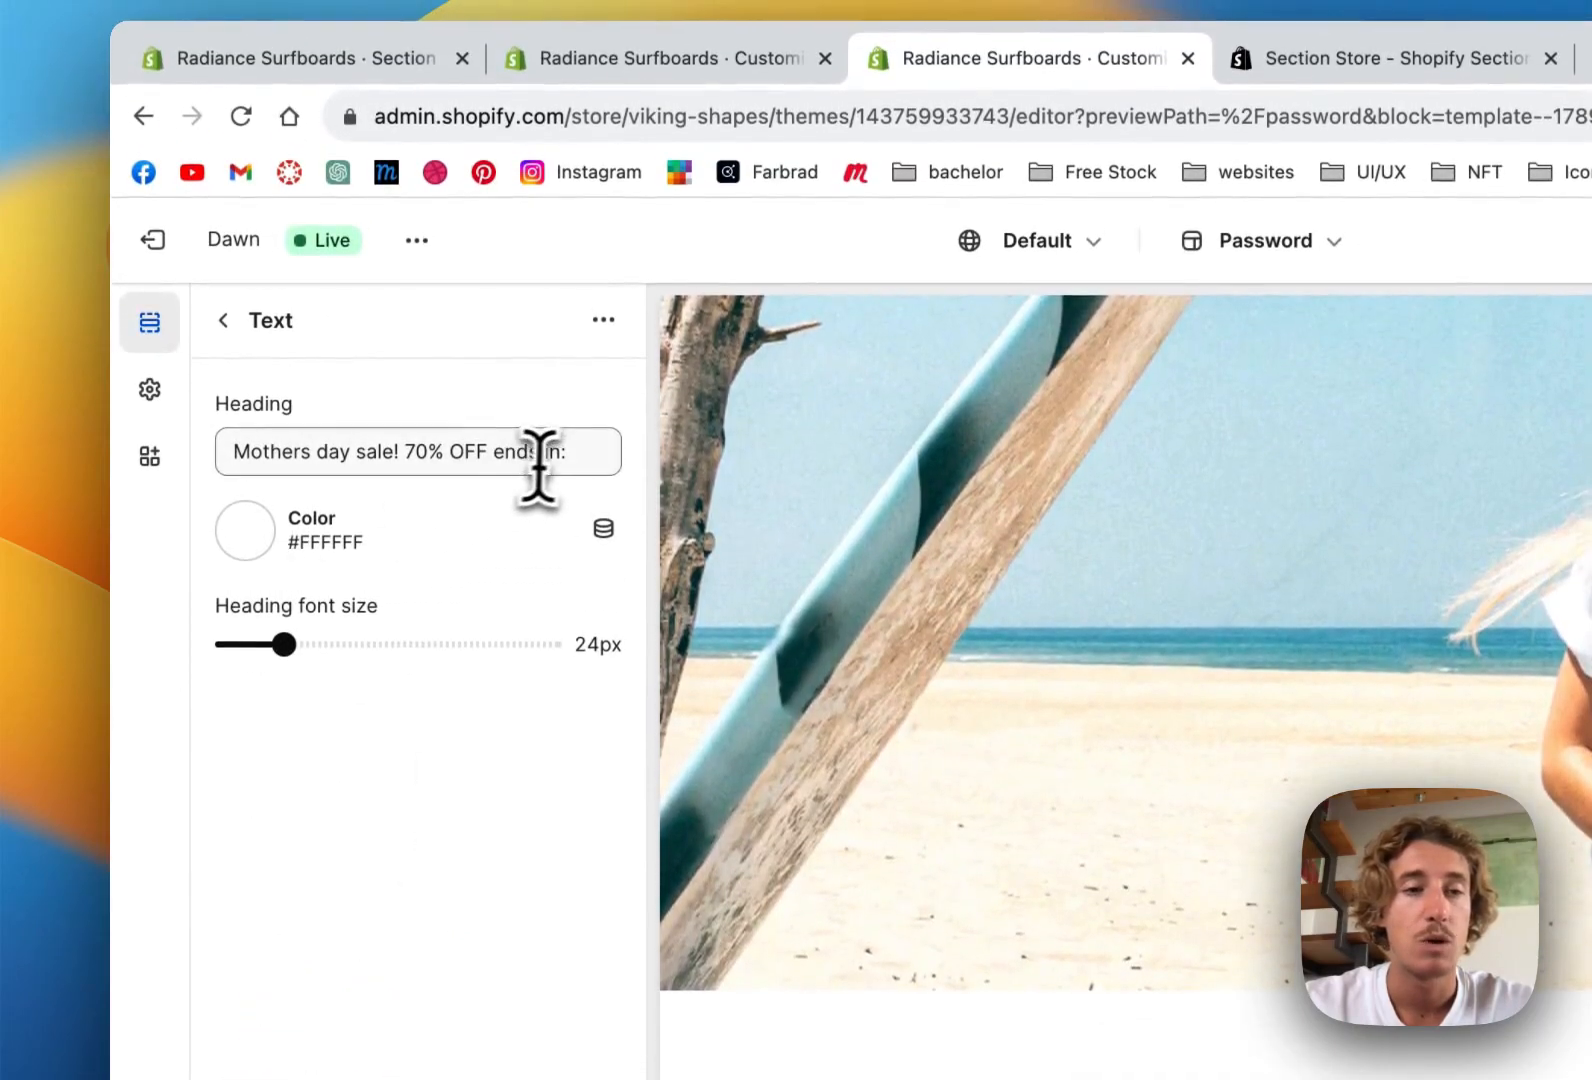
pyautogui.write('Coming Soon! Secure some sweet deals')
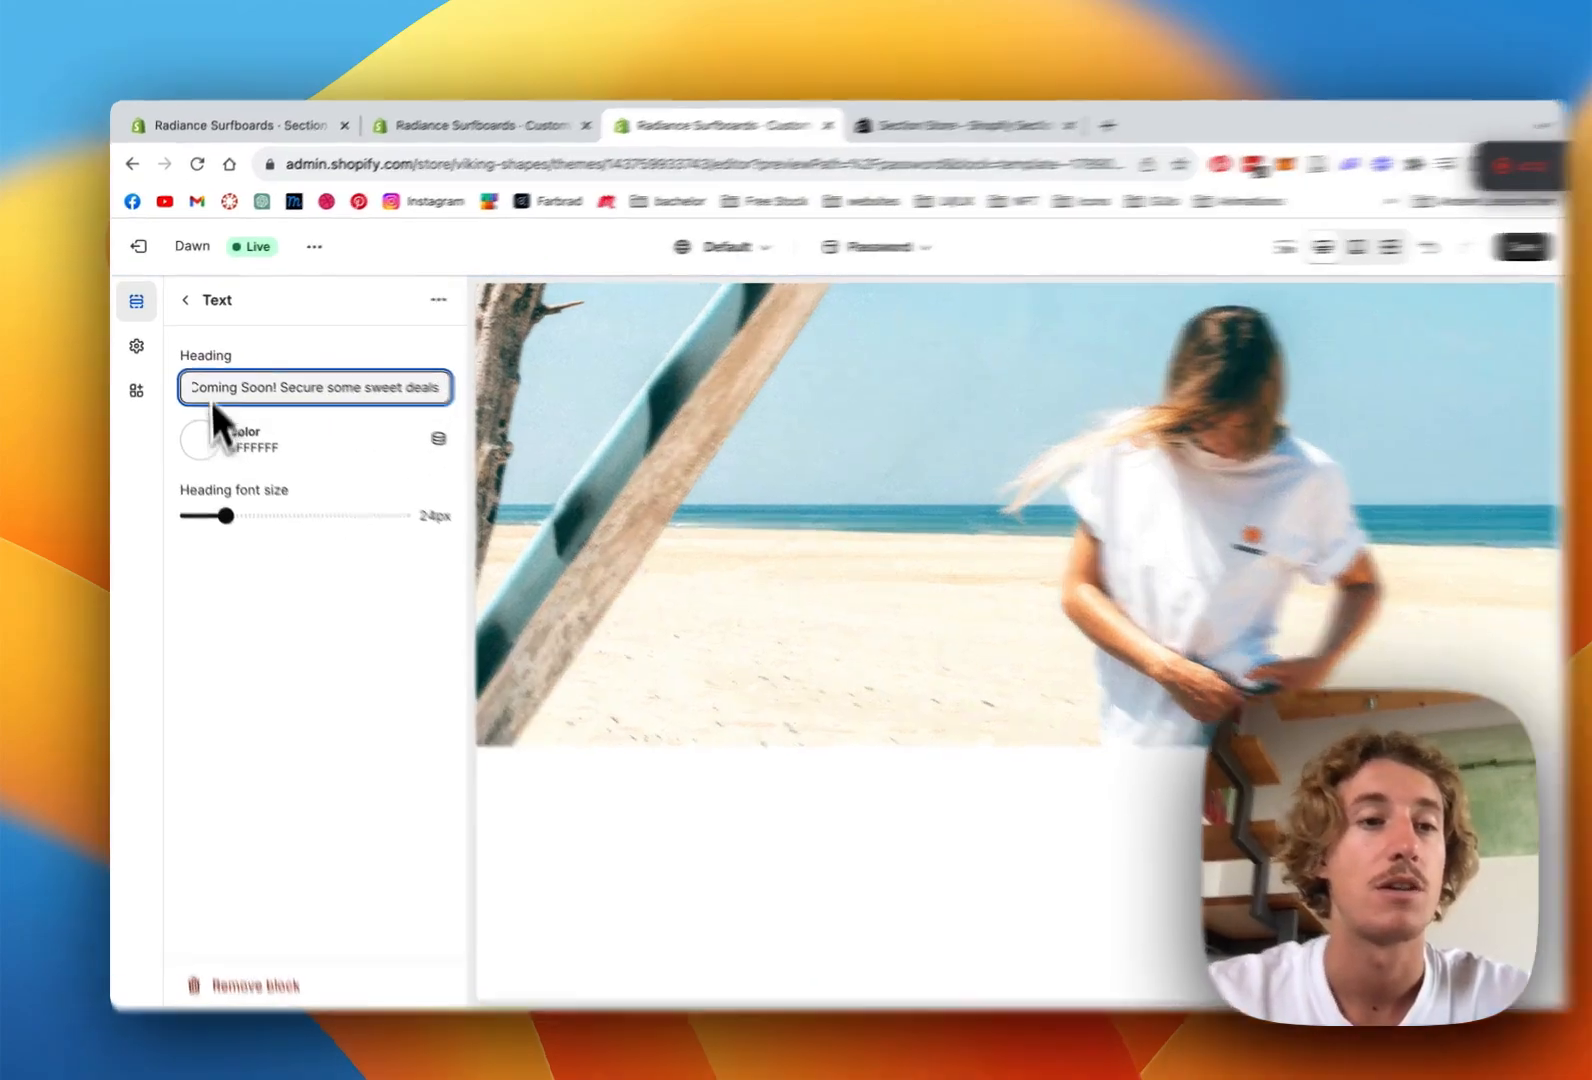
pyautogui.click(181, 299)
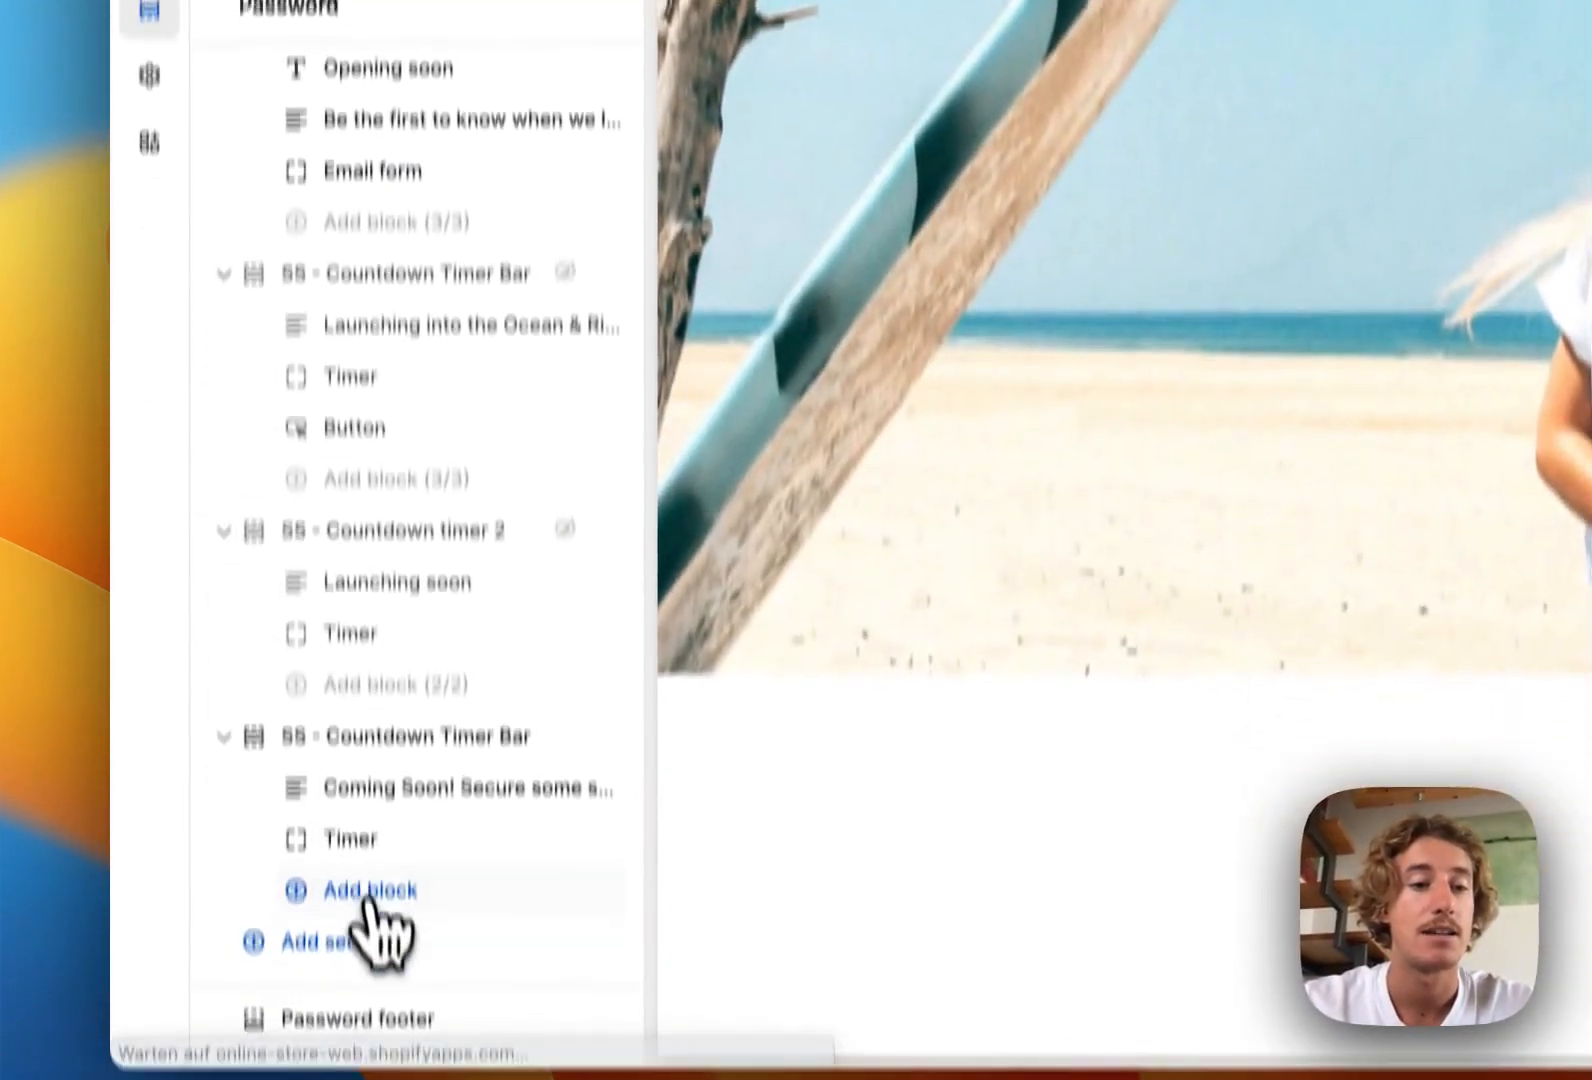
# Save the theme and set the year in the new Countdown Timer Bar's Timer block to 2024
pyautogui.click(376, 752)
pyautogui.click(1460, 302)
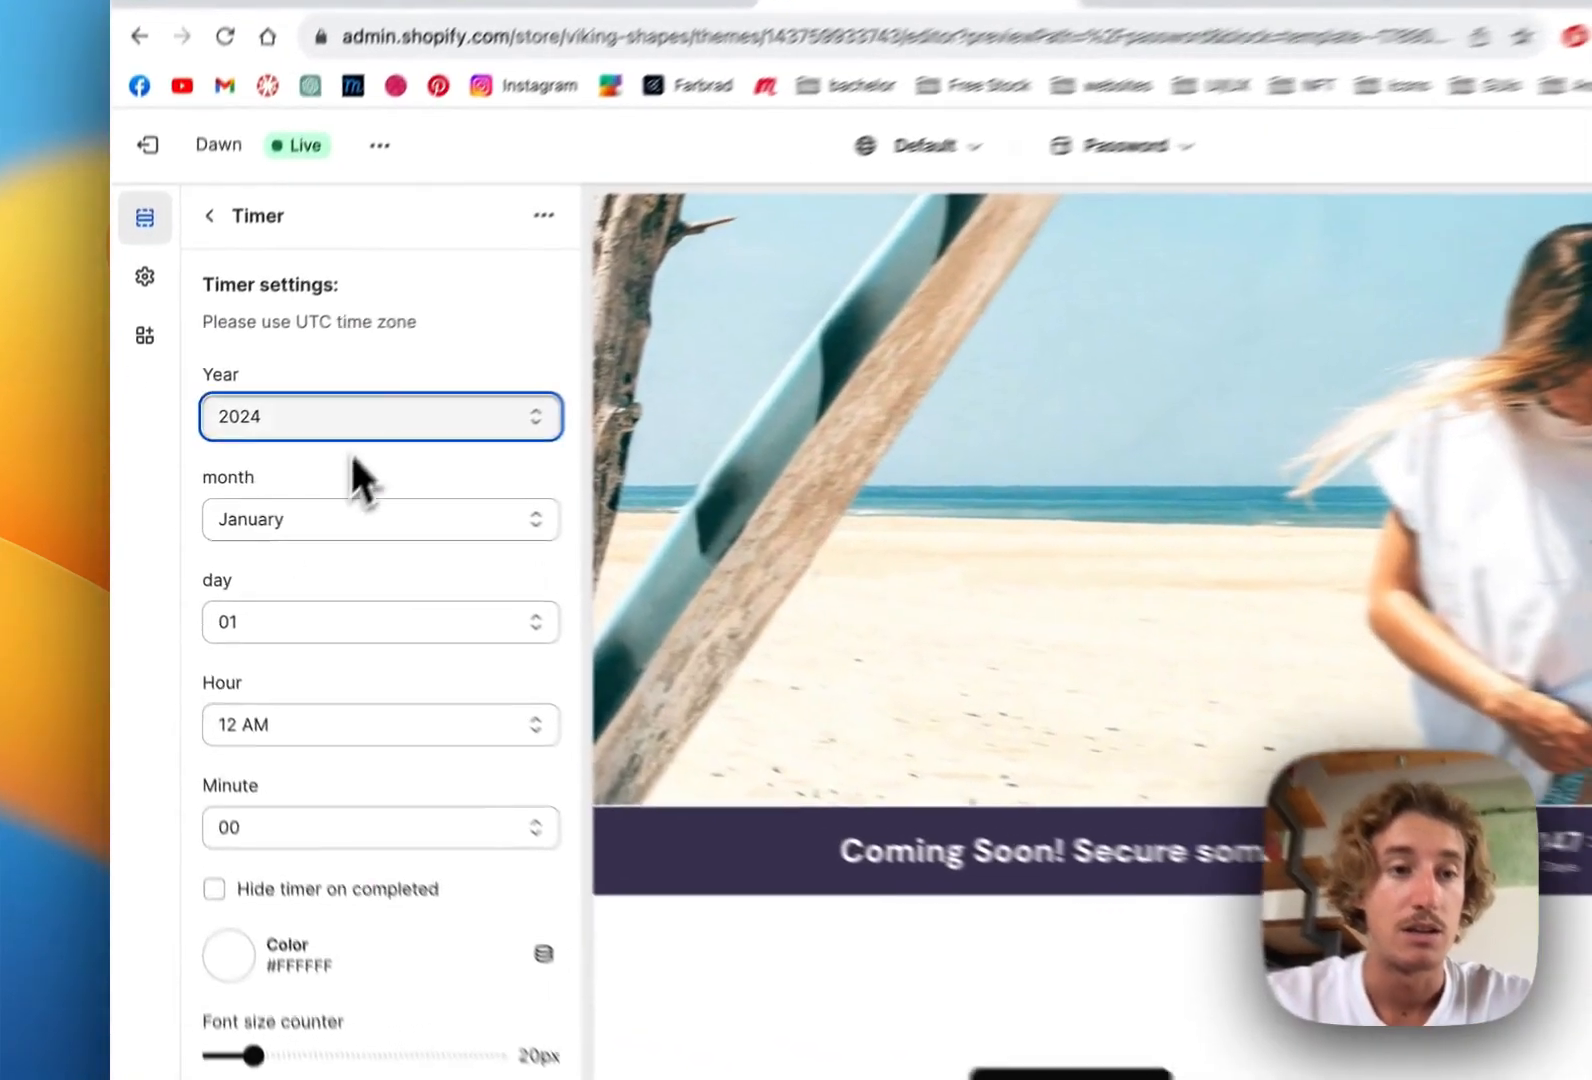
pyautogui.click(293, 438)
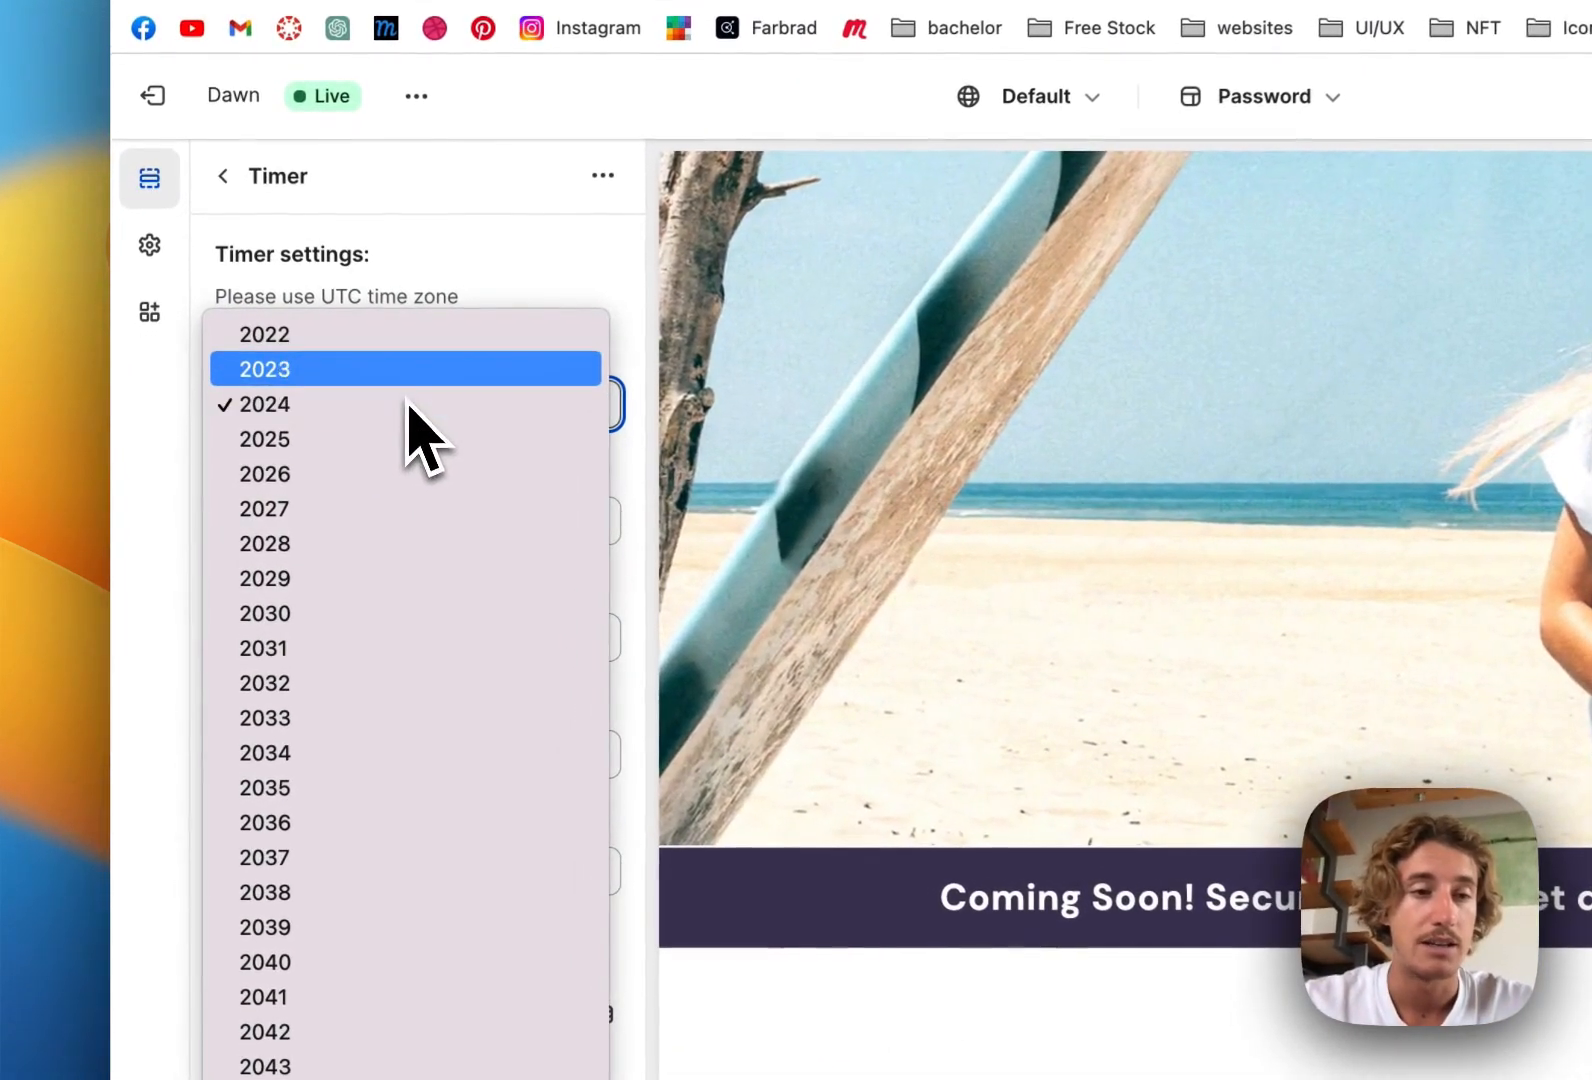
pyautogui.click(397, 405)
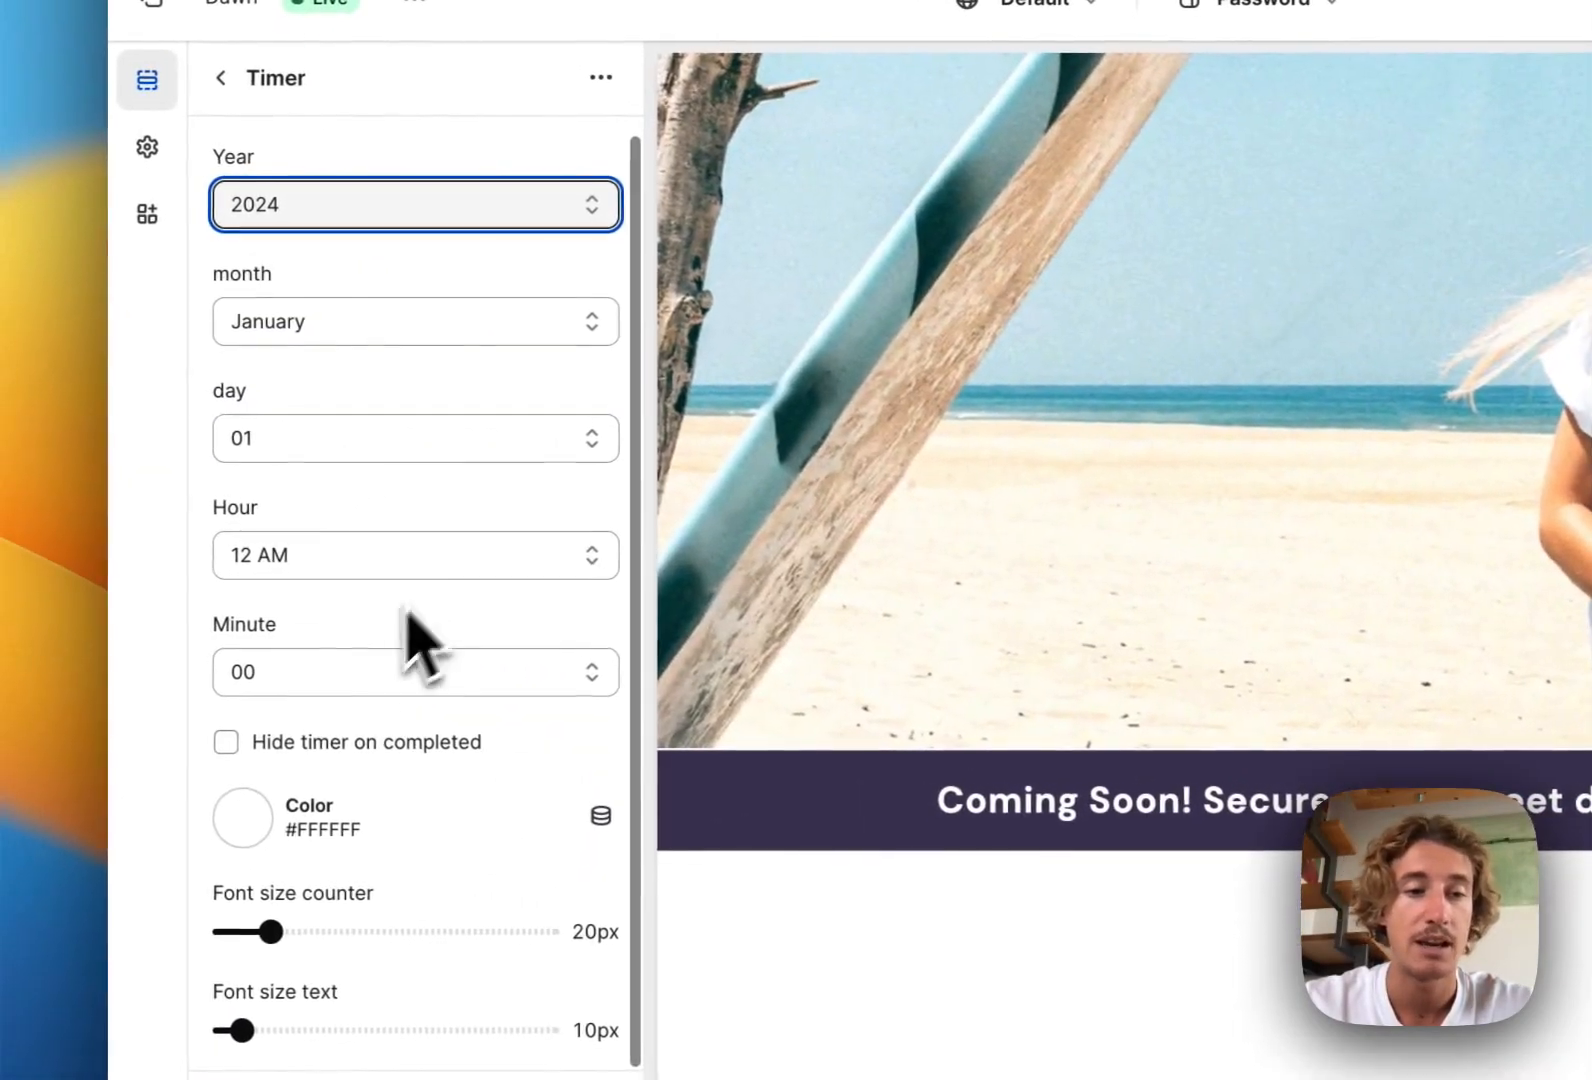
# Set the Timer block's color to the theme's orange #FFA74E, save the theme and return to the section list
pyautogui.click(245, 822)
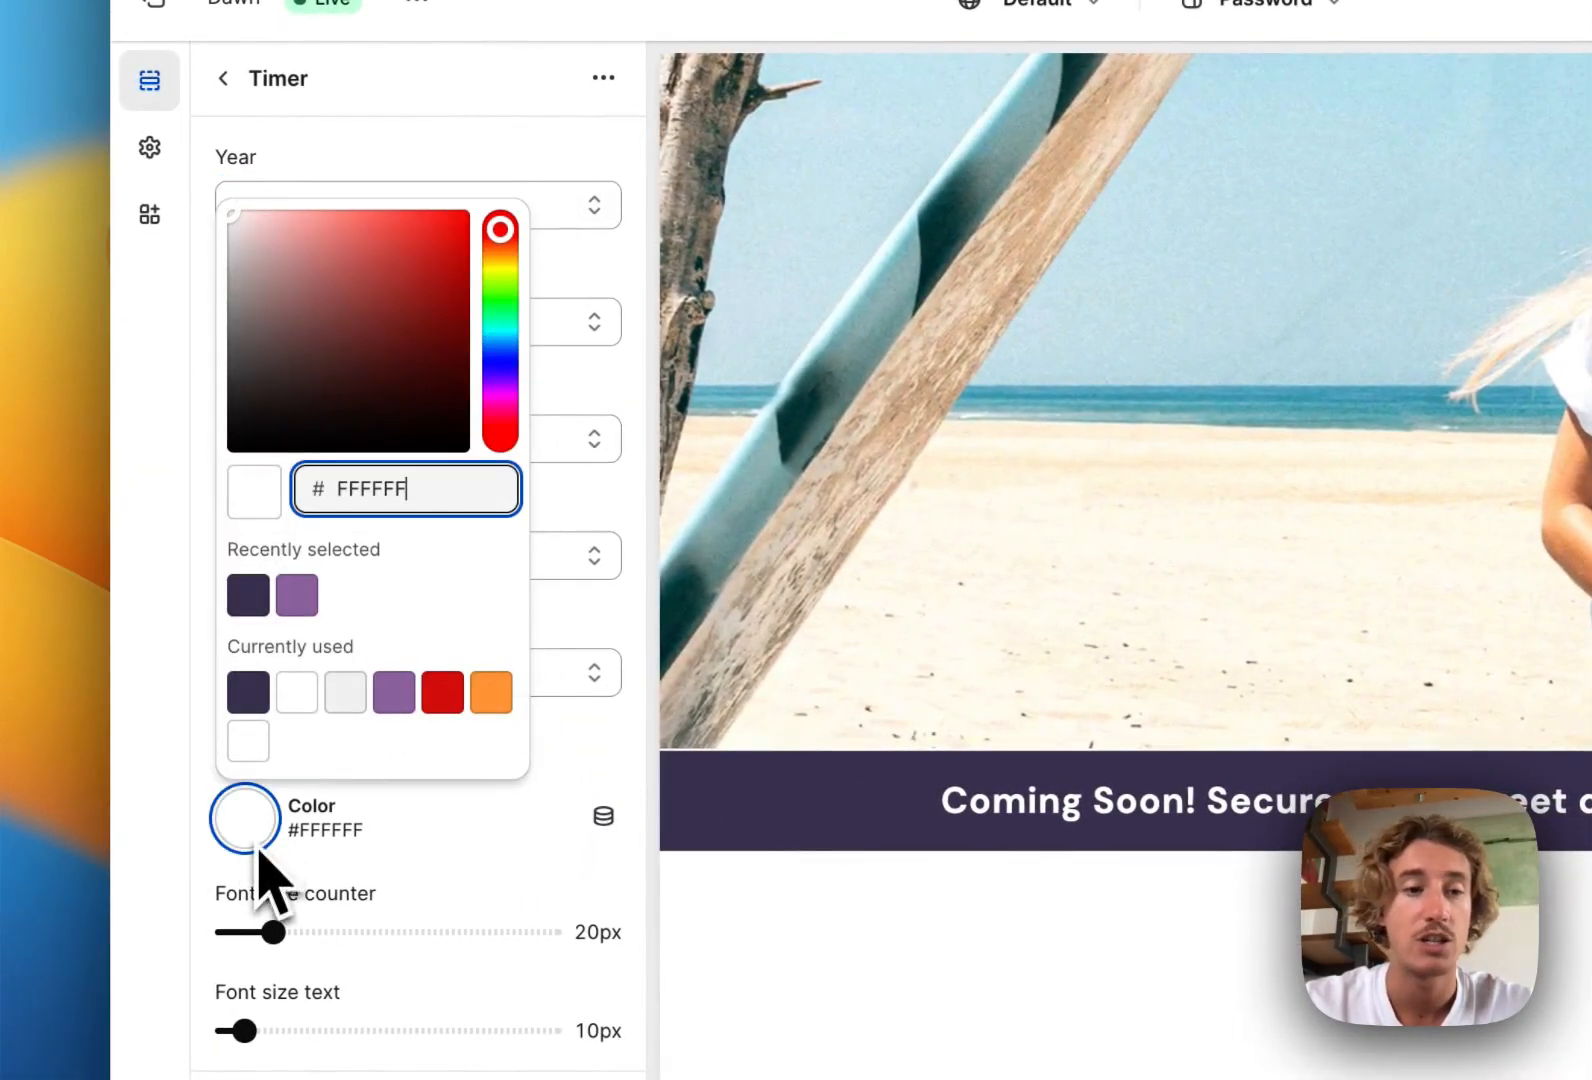
pyautogui.click(491, 694)
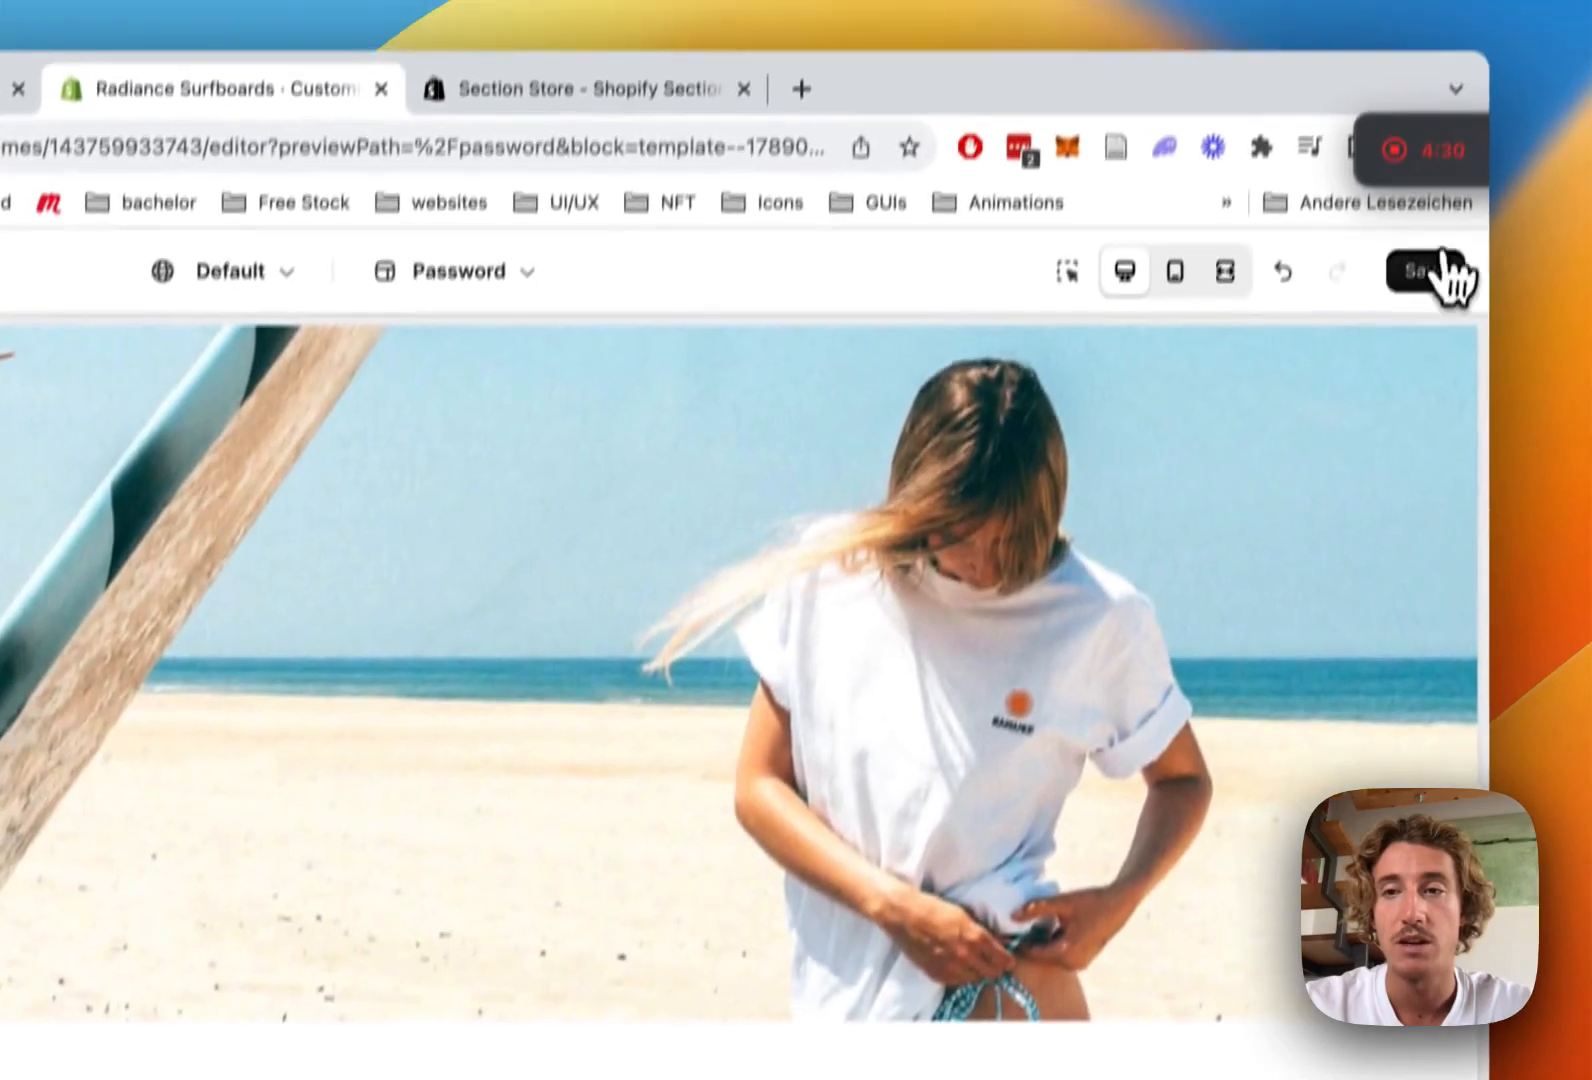
pyautogui.click(1425, 268)
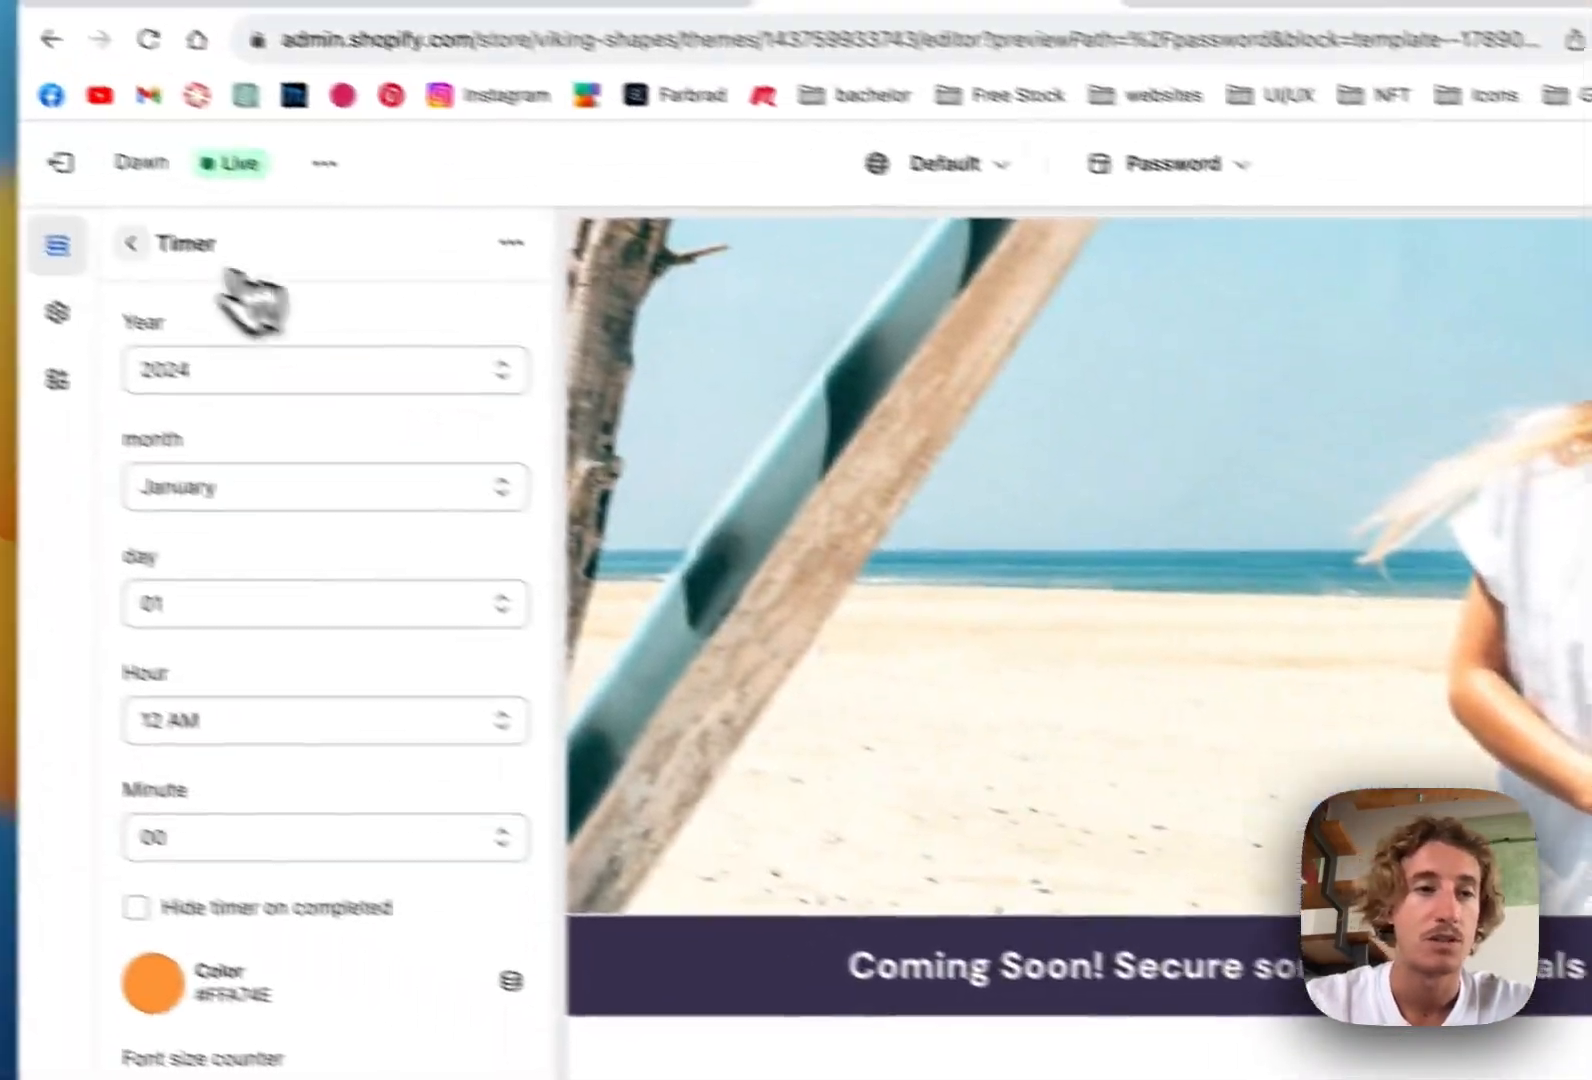
pyautogui.click(150, 104)
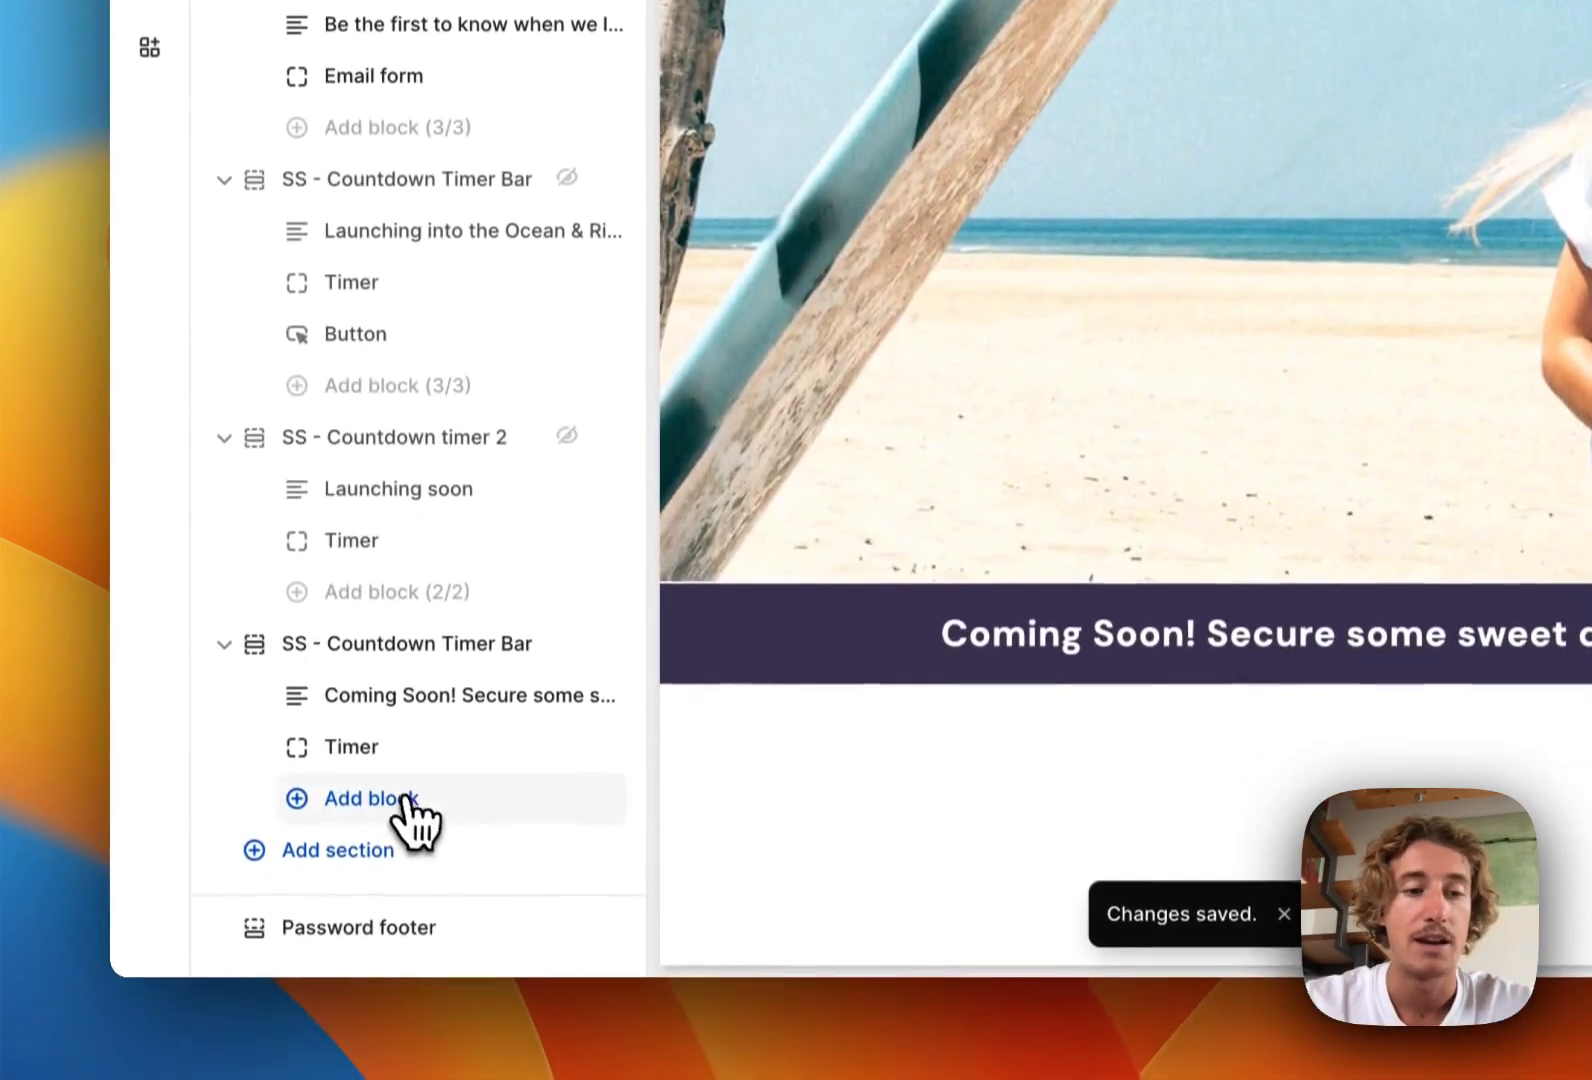
# Add a Button block to the new Countdown Timer Bar and set its button background color to purple #9F79AF
pyautogui.click(387, 1079)
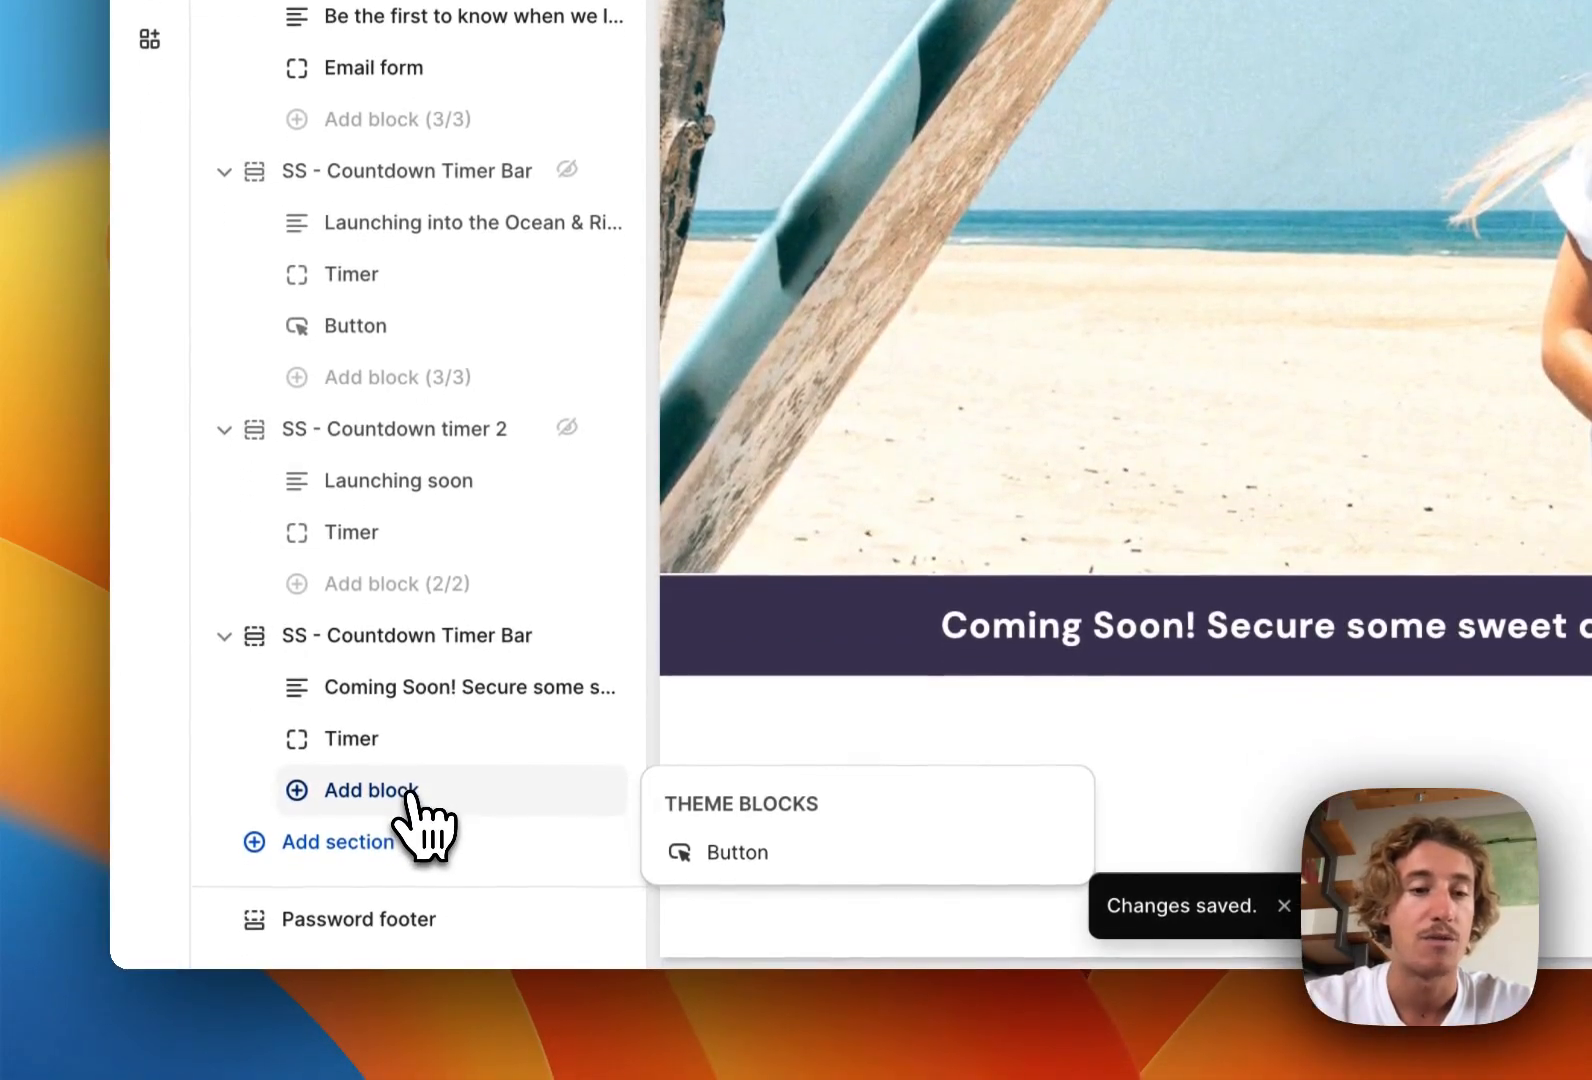
pyautogui.click(695, 852)
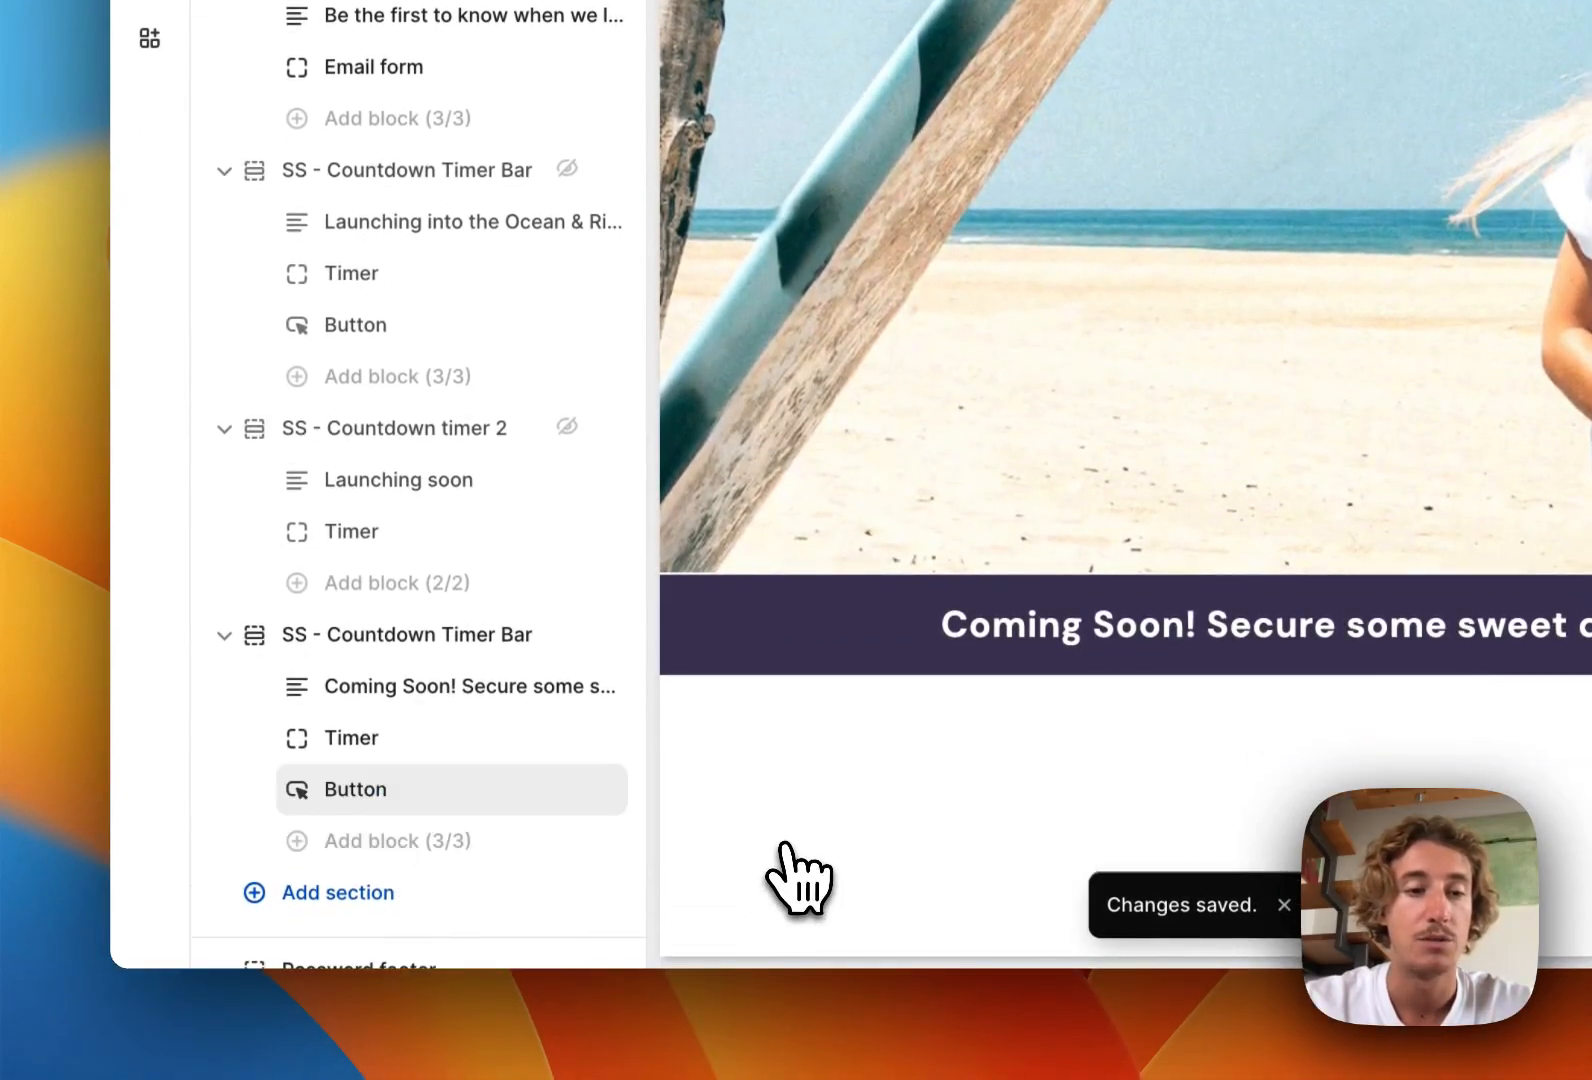
pyautogui.click(430, 792)
pyautogui.click(238, 615)
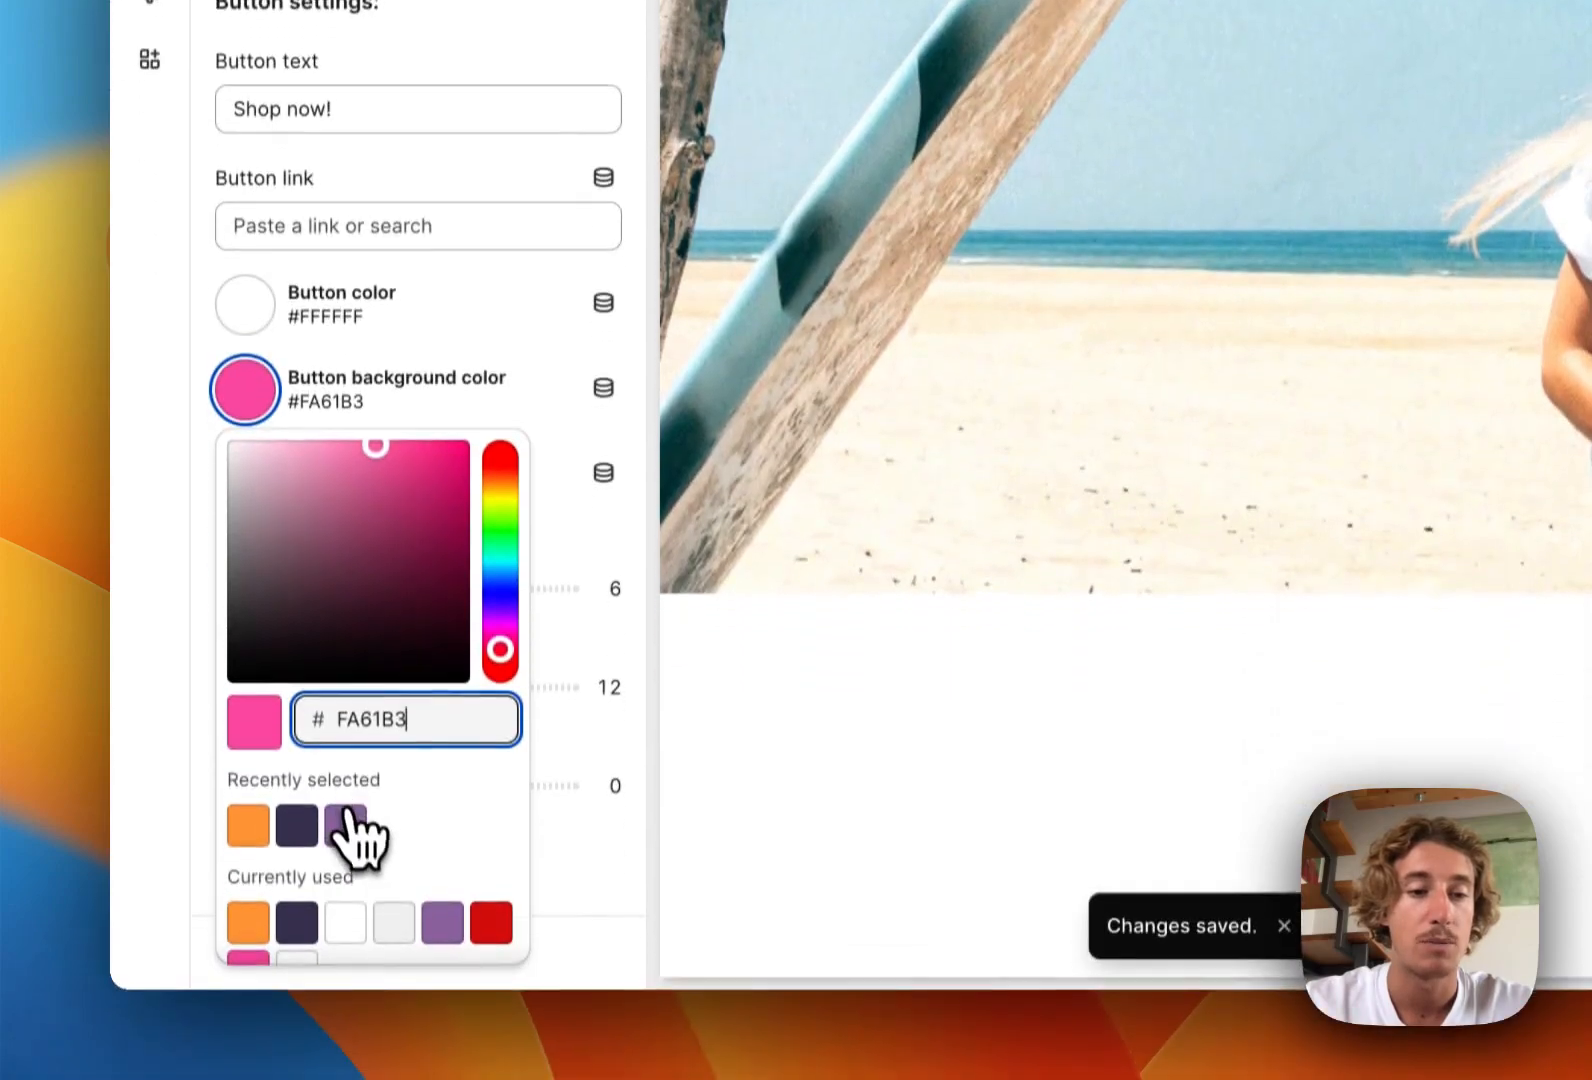
pyautogui.click(345, 1038)
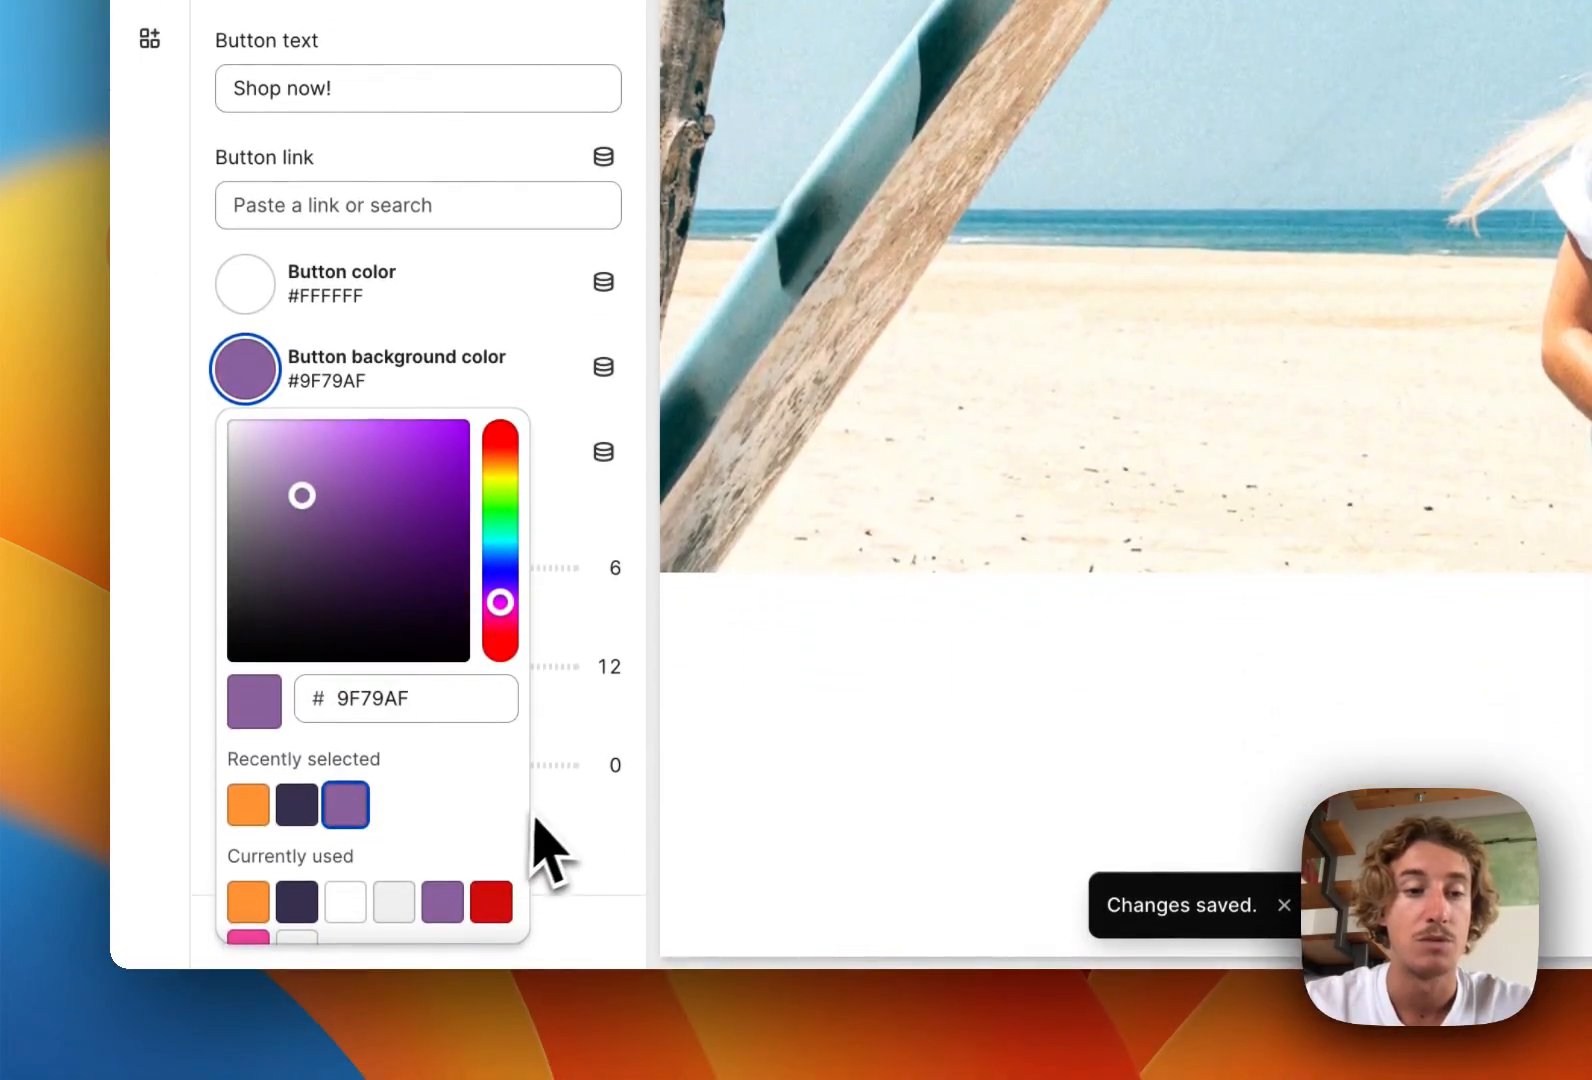
pyautogui.click(627, 745)
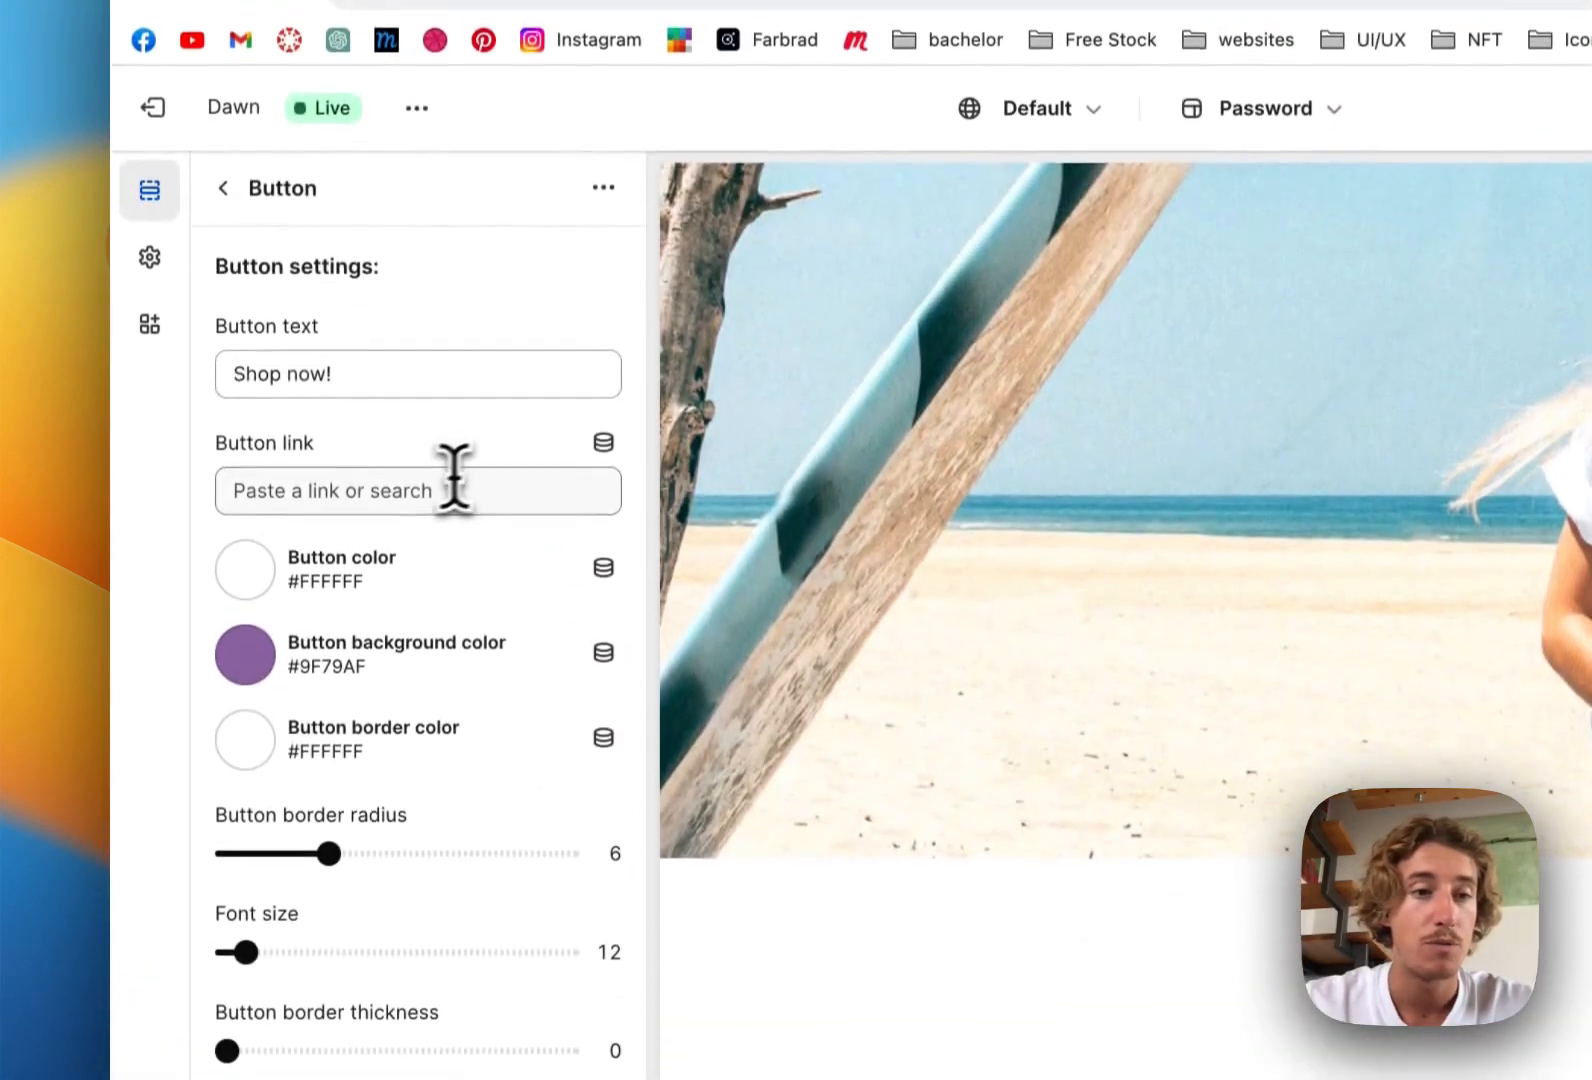
# Link the new Countdown Timer Bar's button to the Contact page
pyautogui.click(417, 204)
pyautogui.click(400, 268)
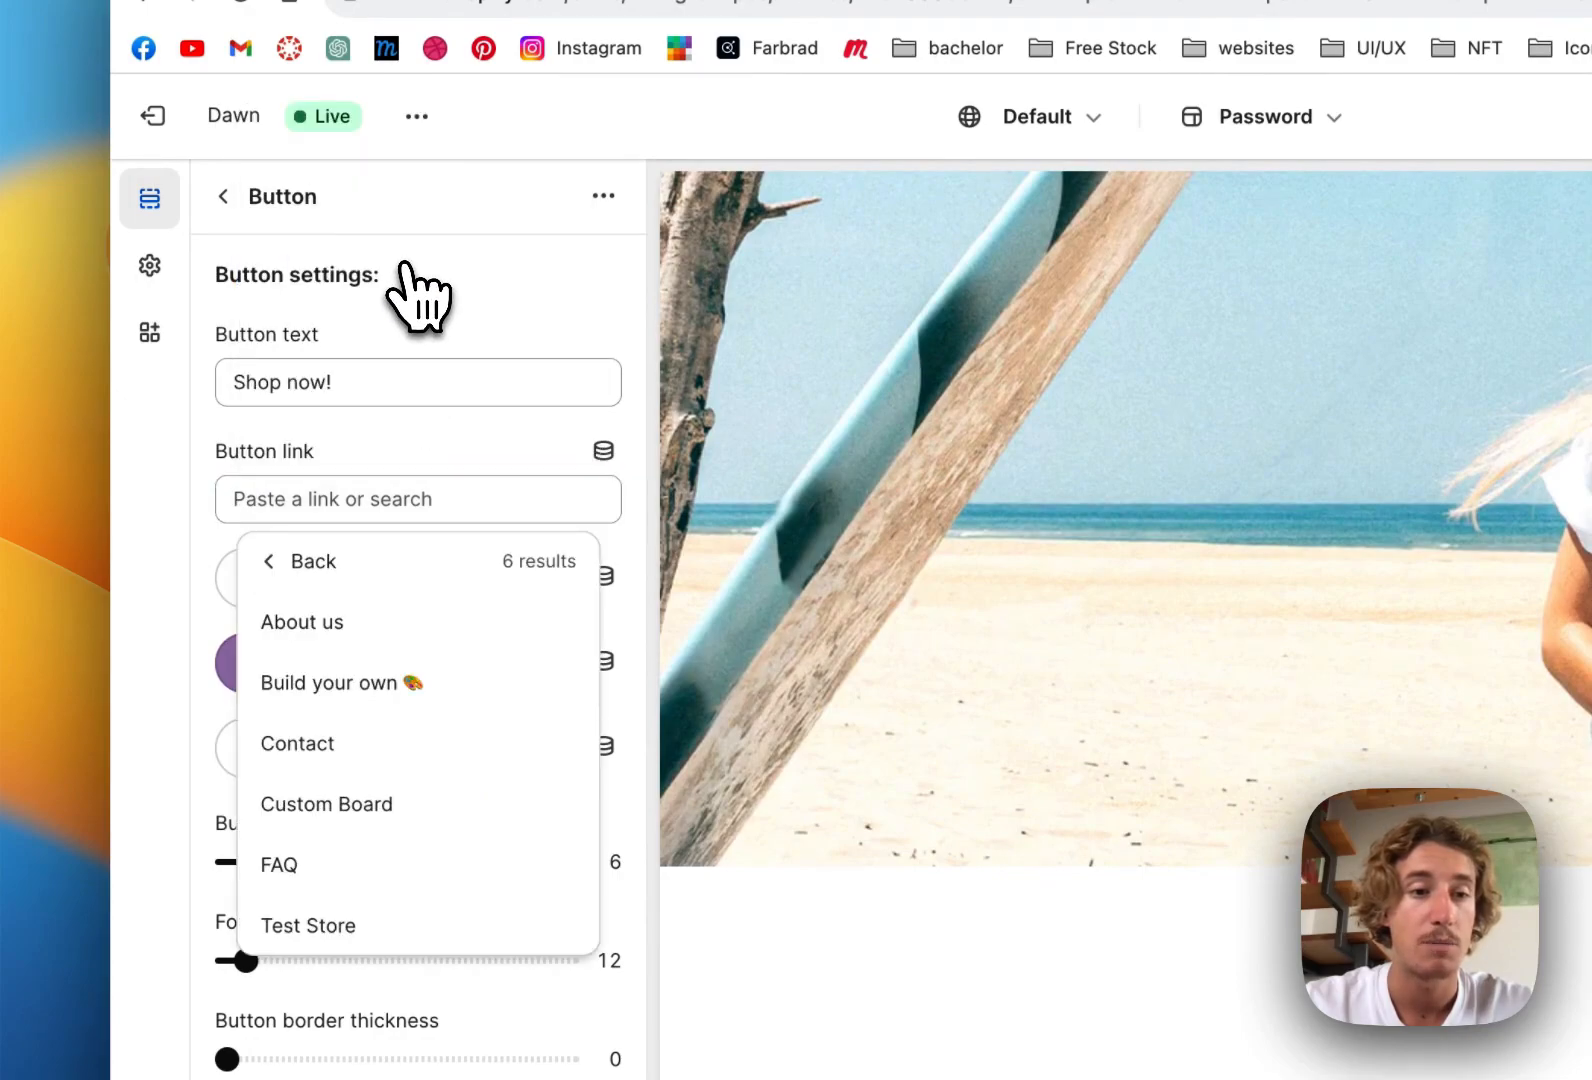
pyautogui.click(362, 743)
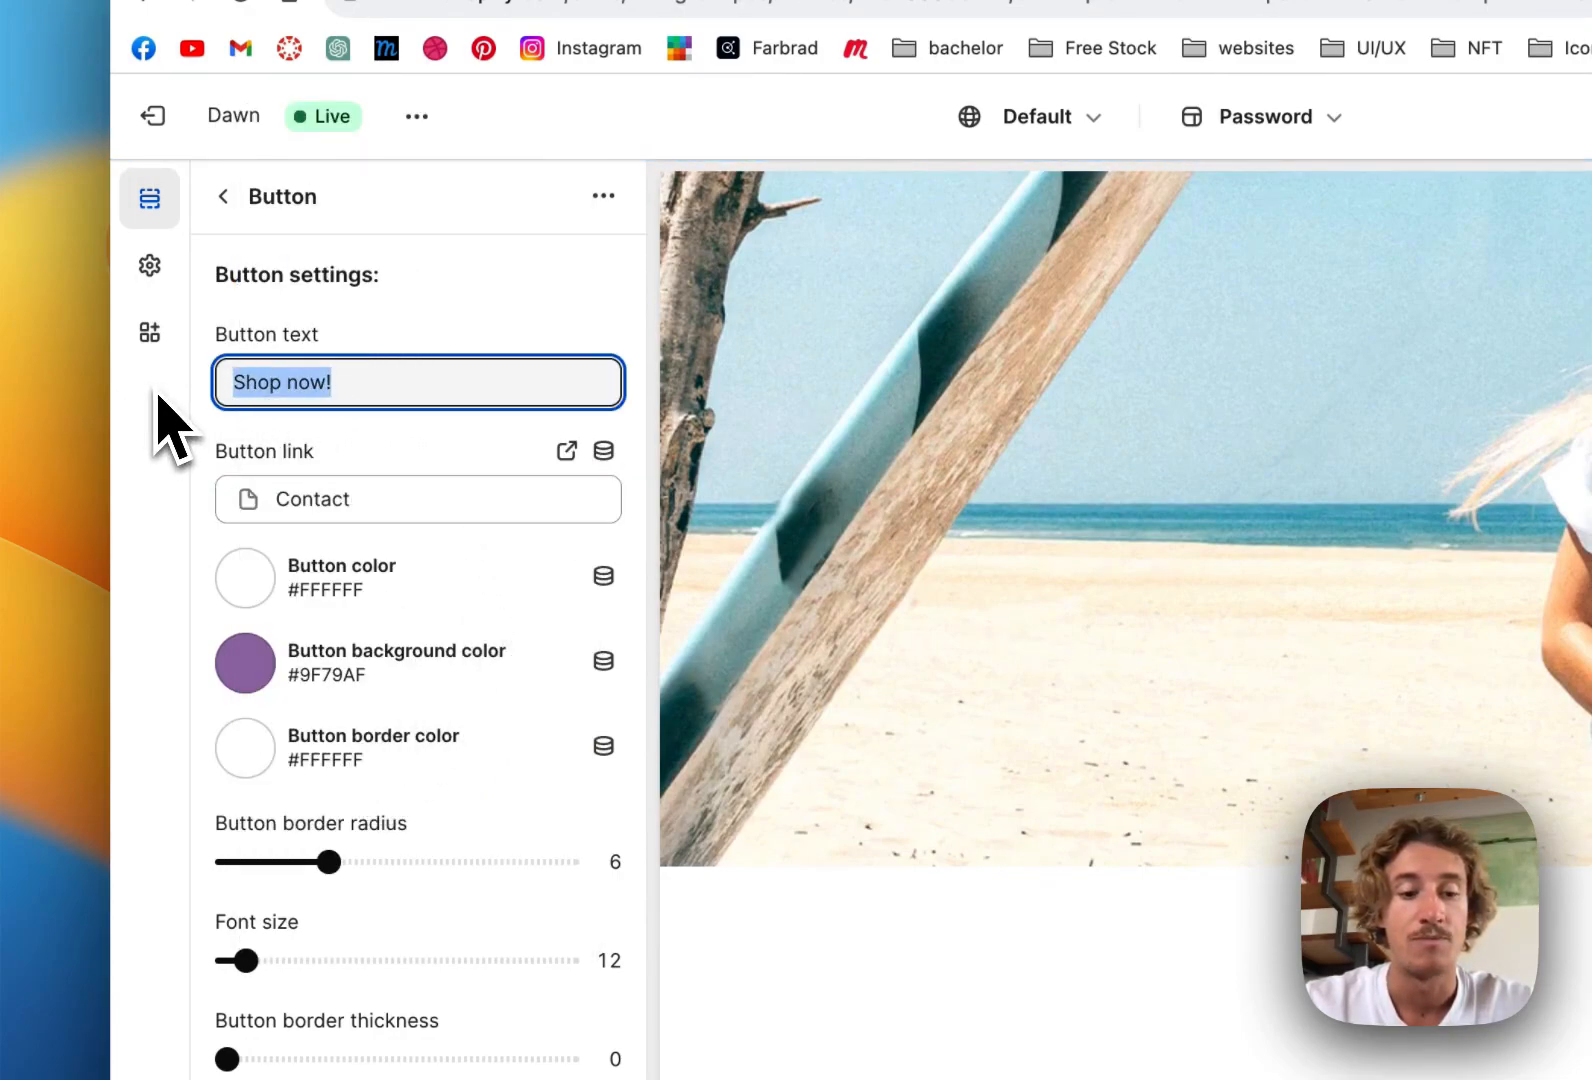
# Set the button text to "Sign Up now!" and the button border radius to 4, saving the theme
pyautogui.write('Sign Up no')
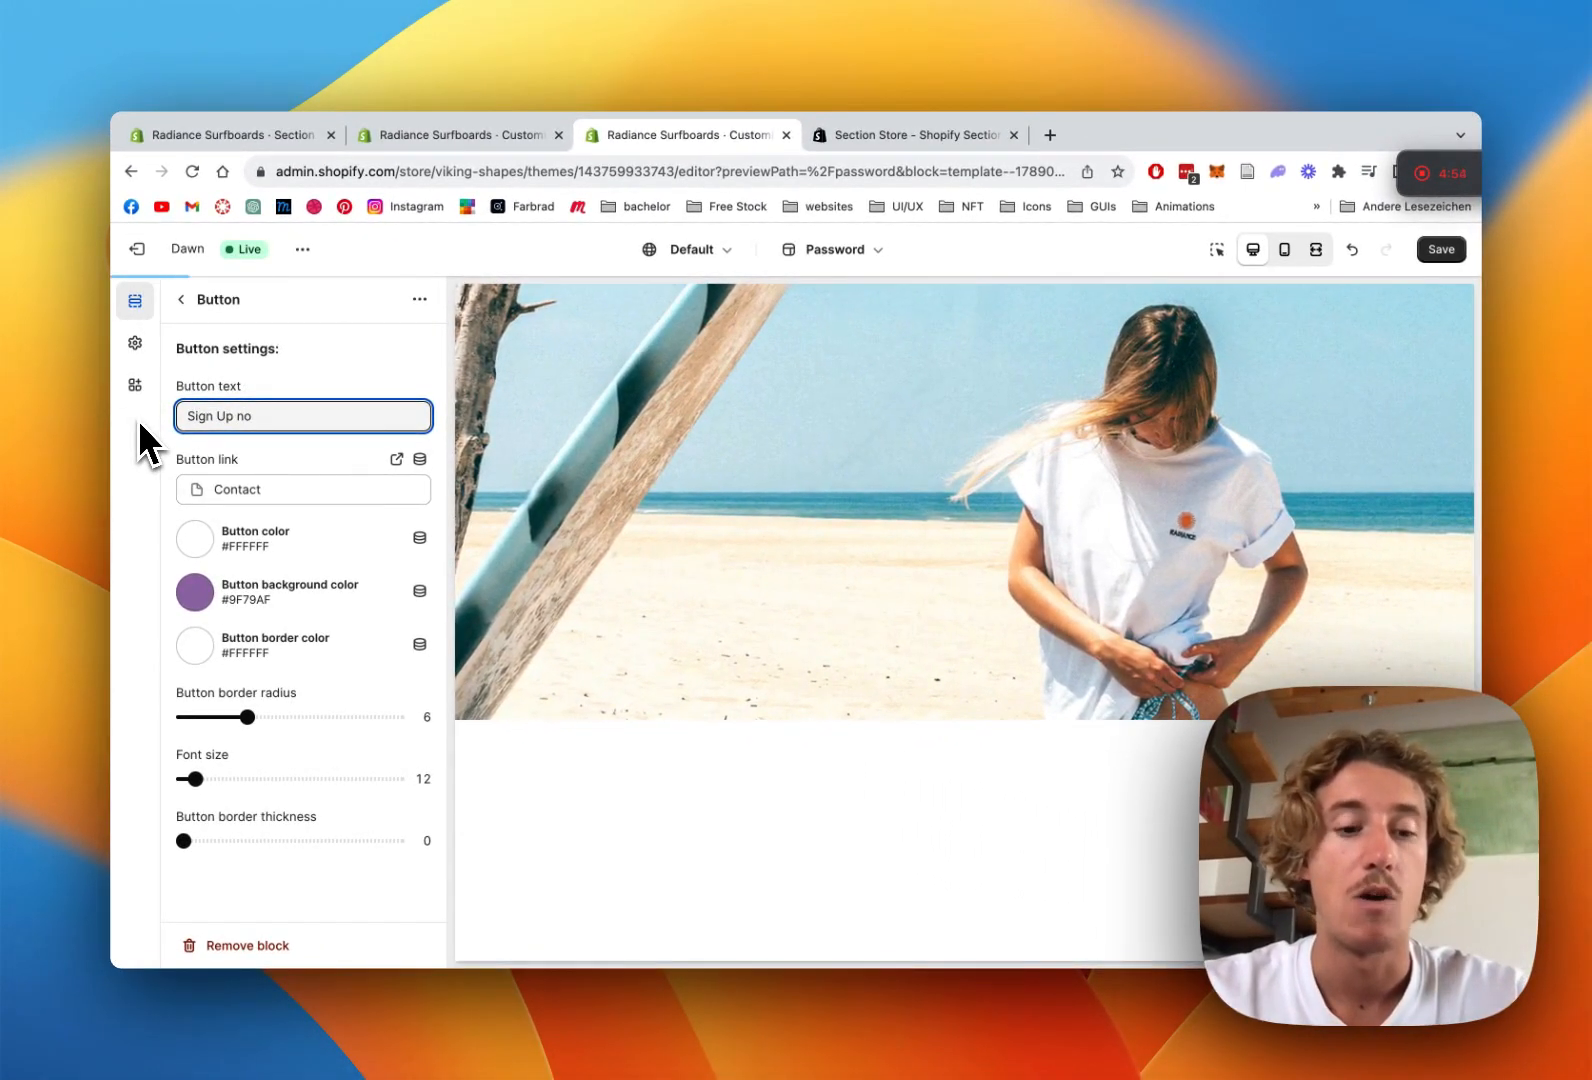
pyautogui.write('q!')
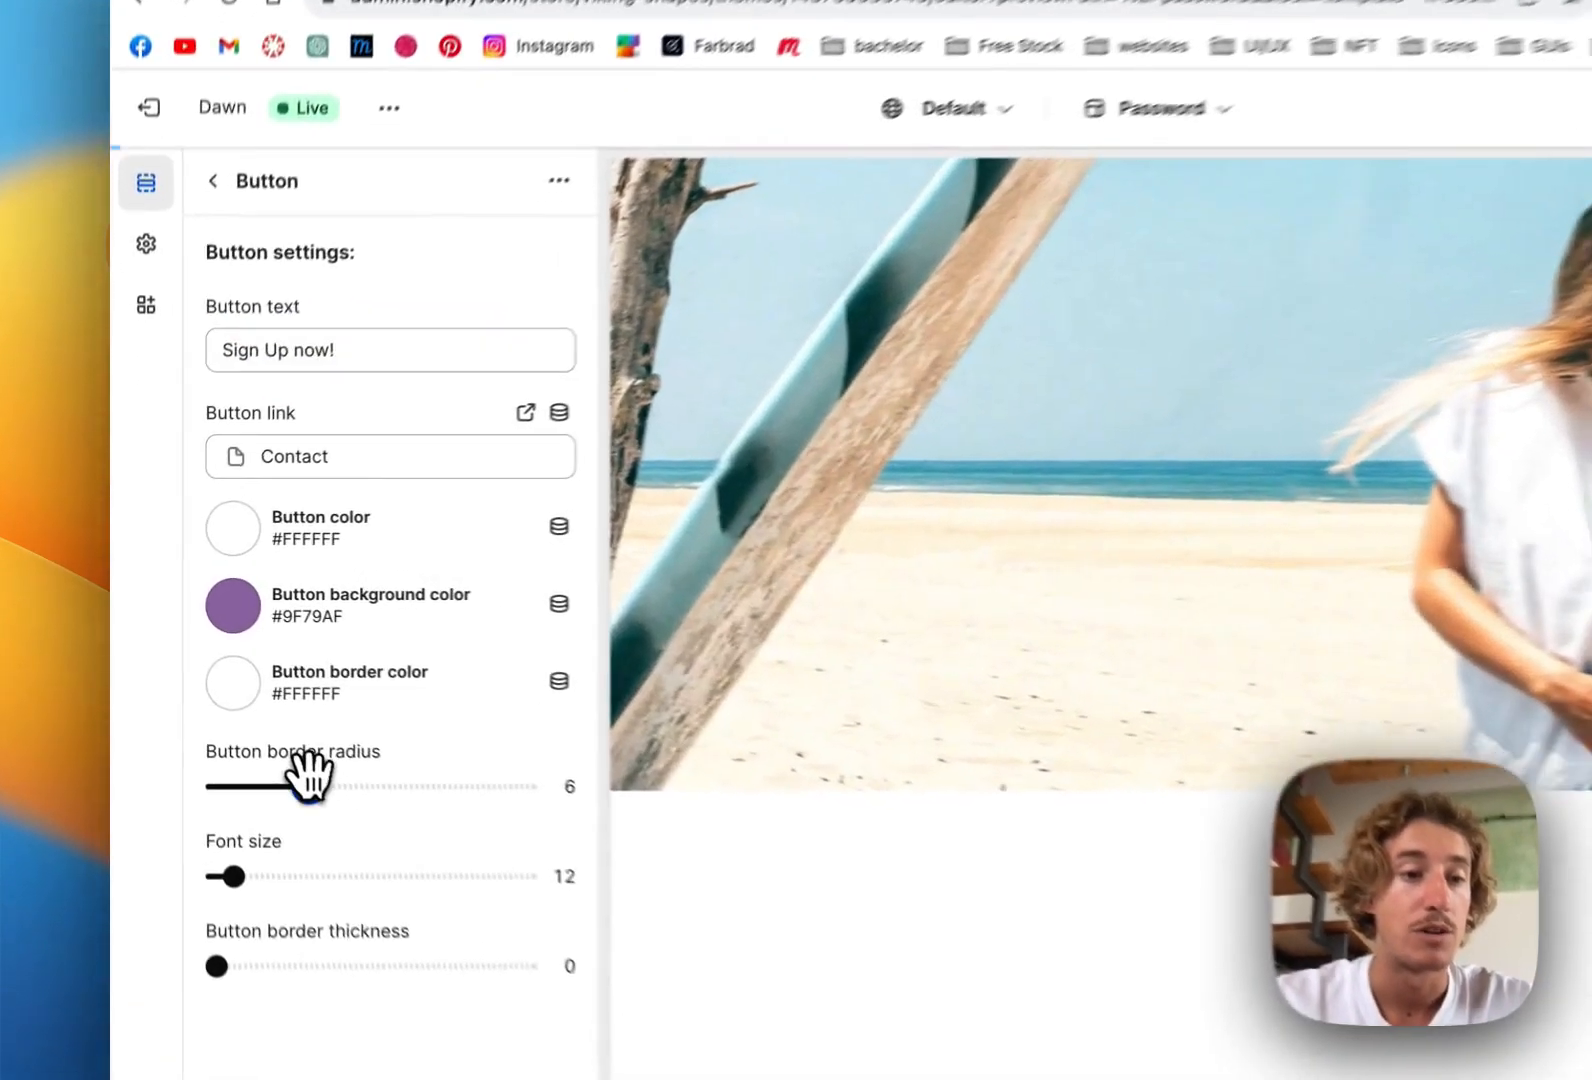
pyautogui.moveTo(243, 710); pyautogui.dragTo(226, 713)
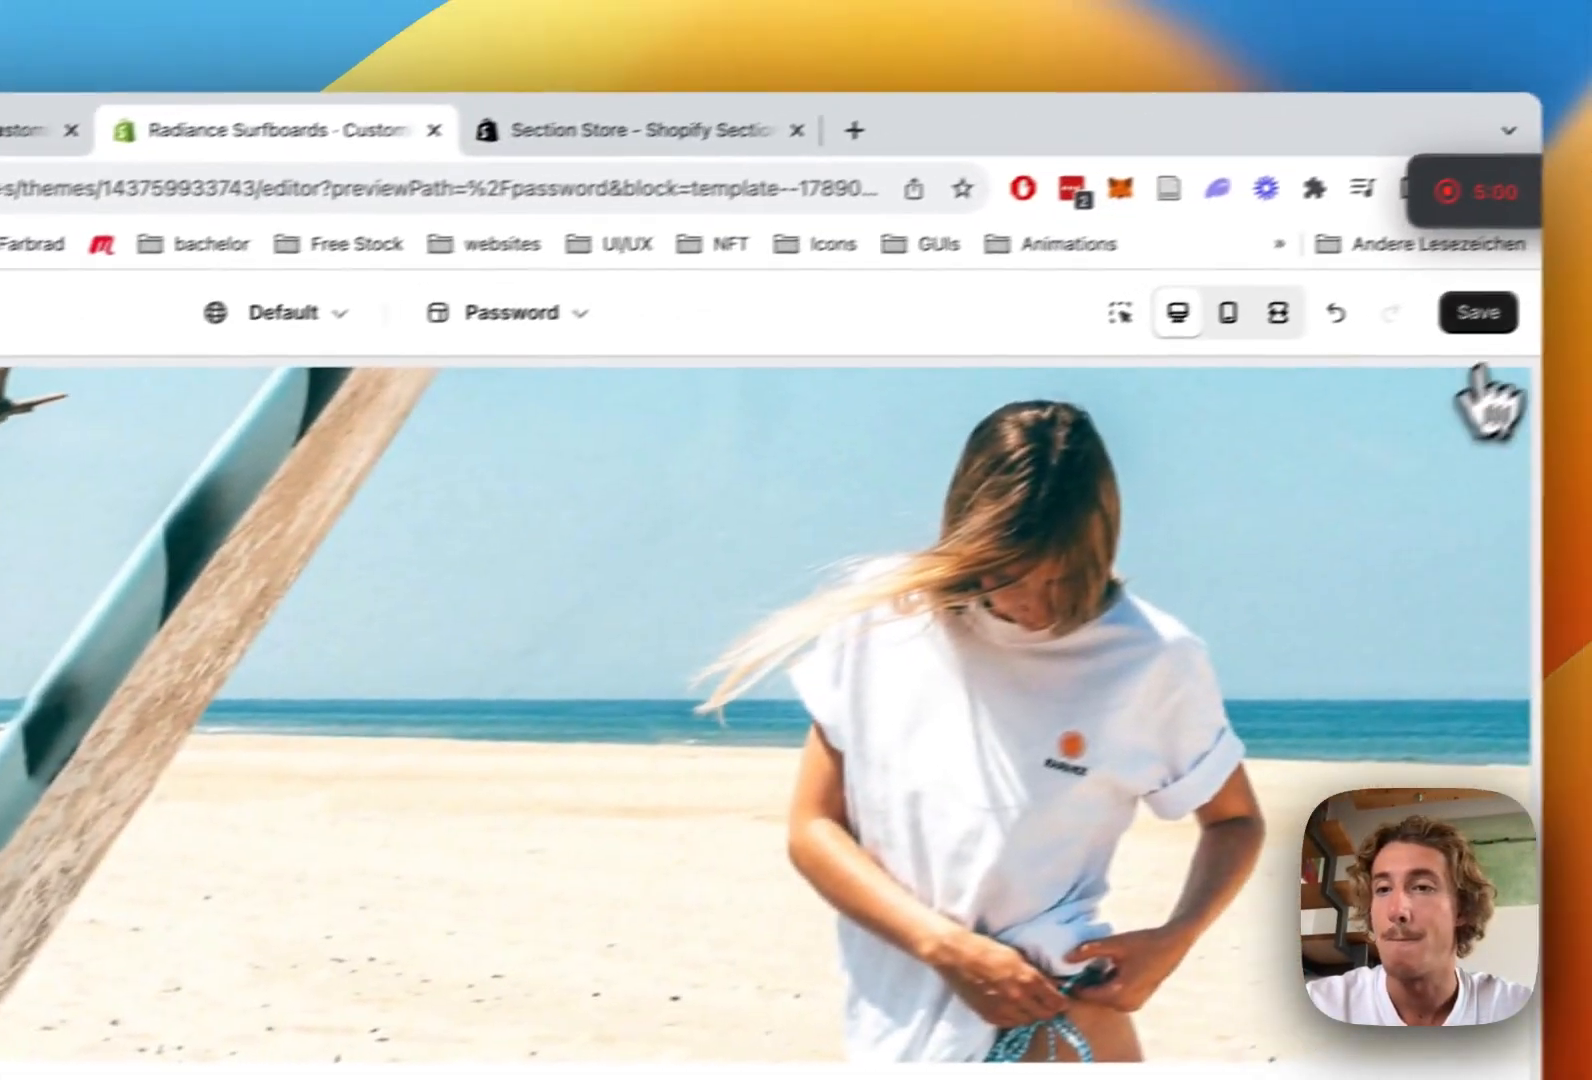
pyautogui.click(1485, 311)
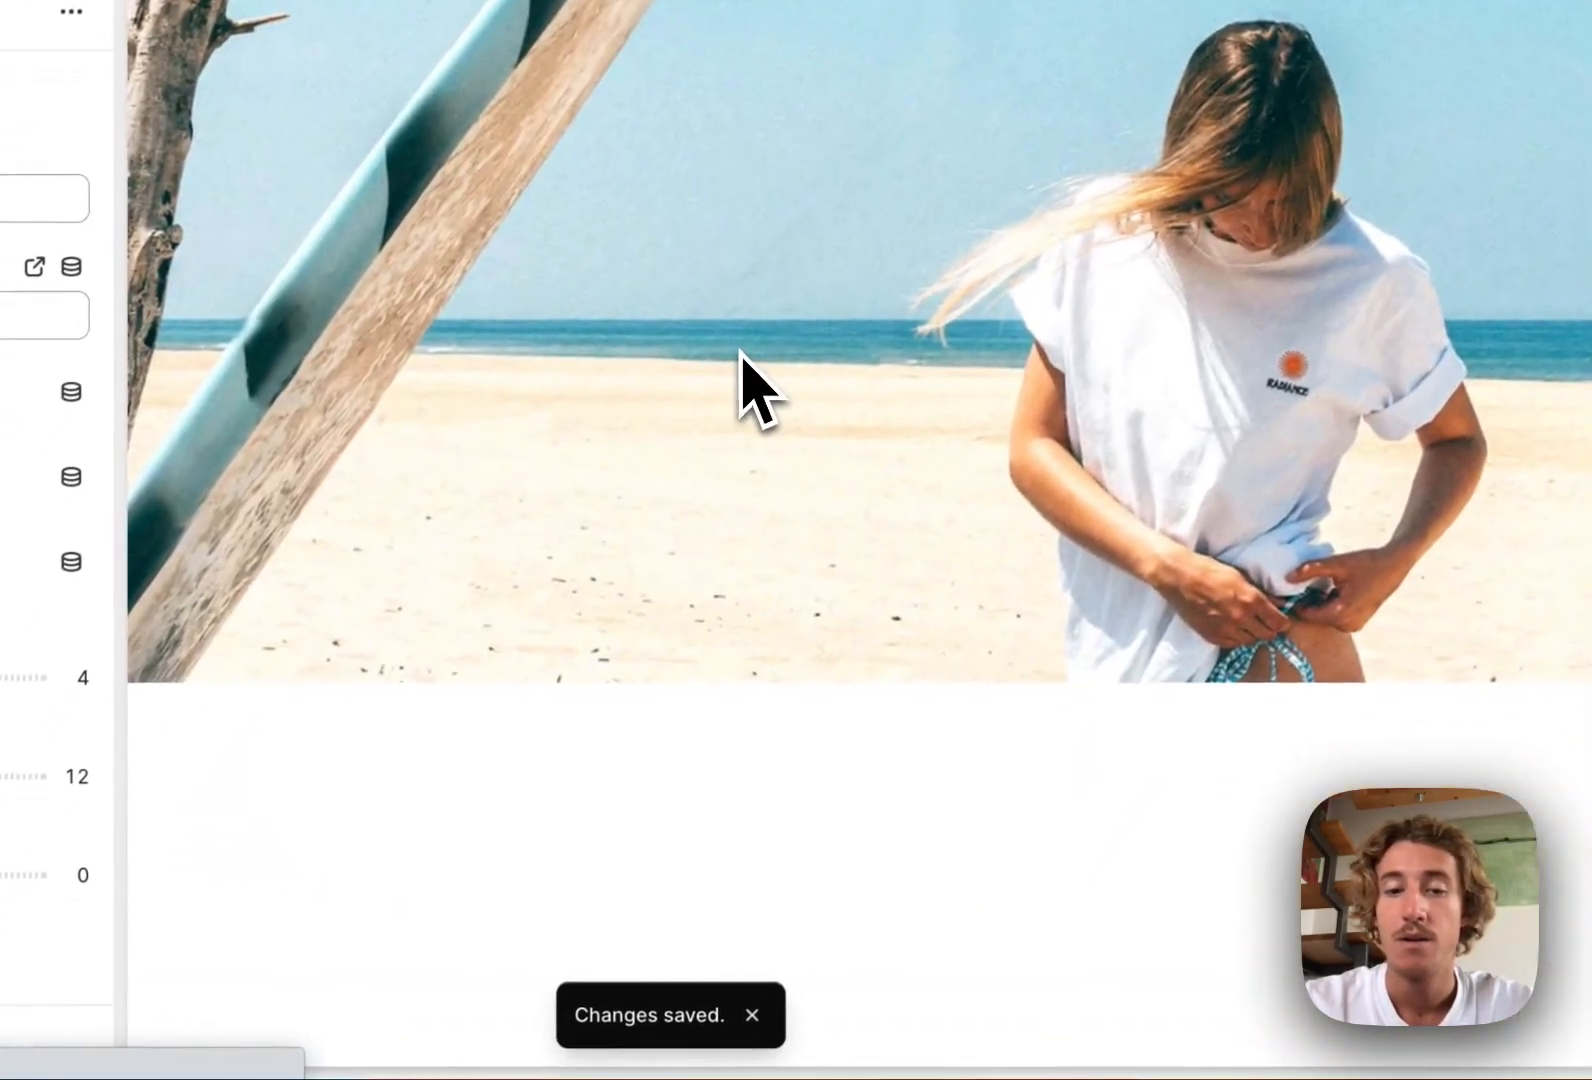